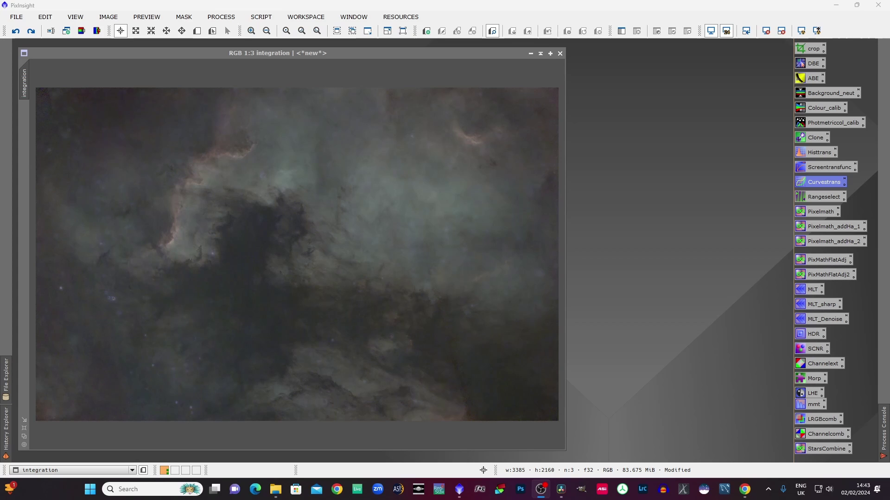
# Open CurvesTransformation and start its real-time preview on the integration image
pyautogui.doubleClick(815, 184)
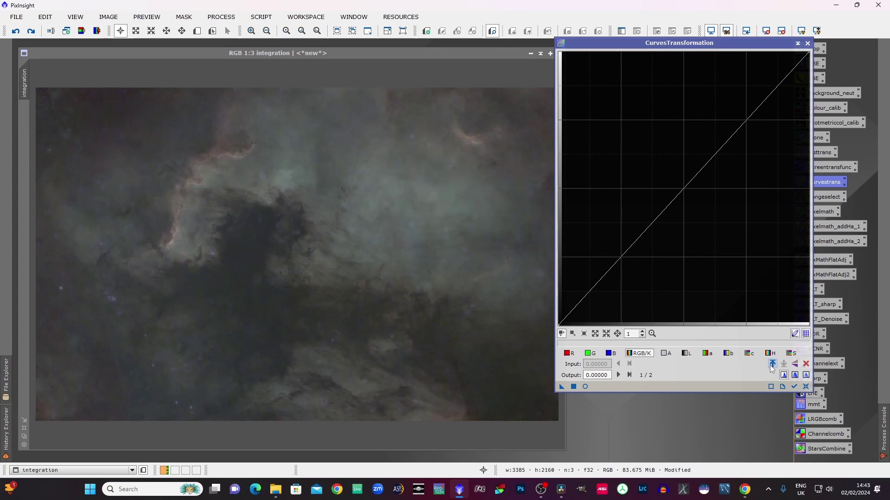
pyautogui.click(585, 387)
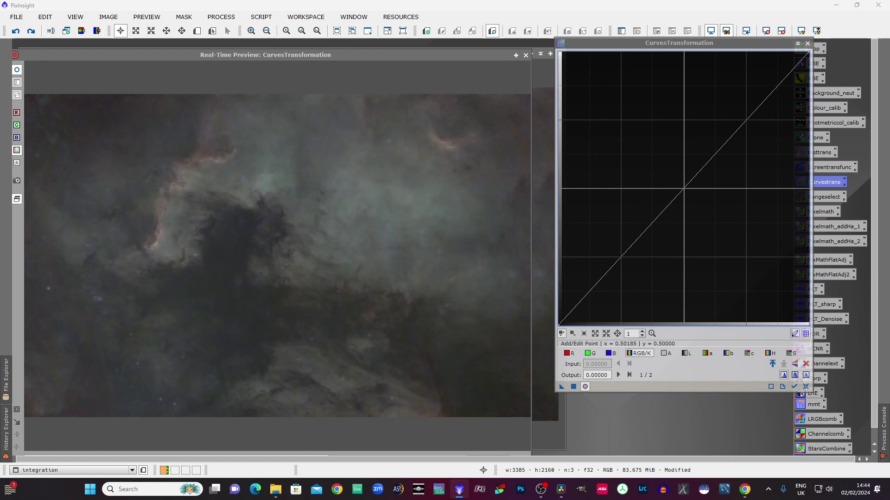
# Try raising the RGB/K curve's midpoint to about 0.44, 0.57 and lowering it to about 0.54, 0.47; reset the curve
pyautogui.click(684, 188)
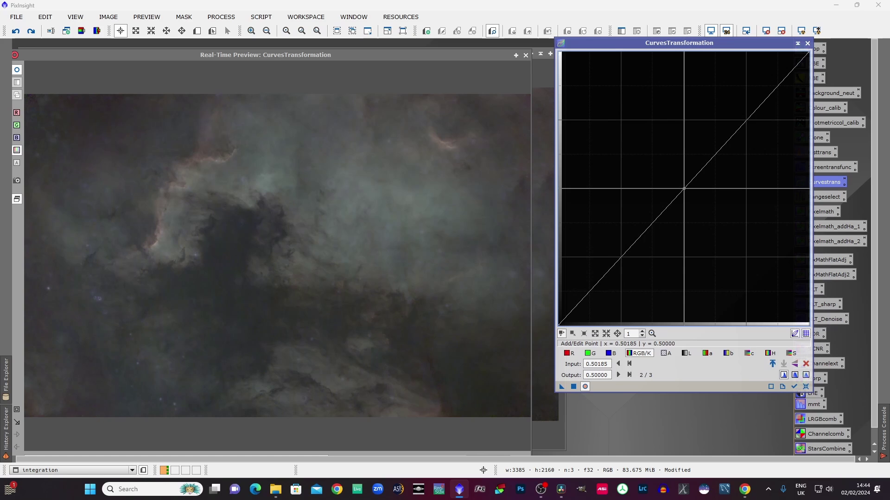
pyautogui.moveTo(684, 188); pyautogui.dragTo(668, 169)
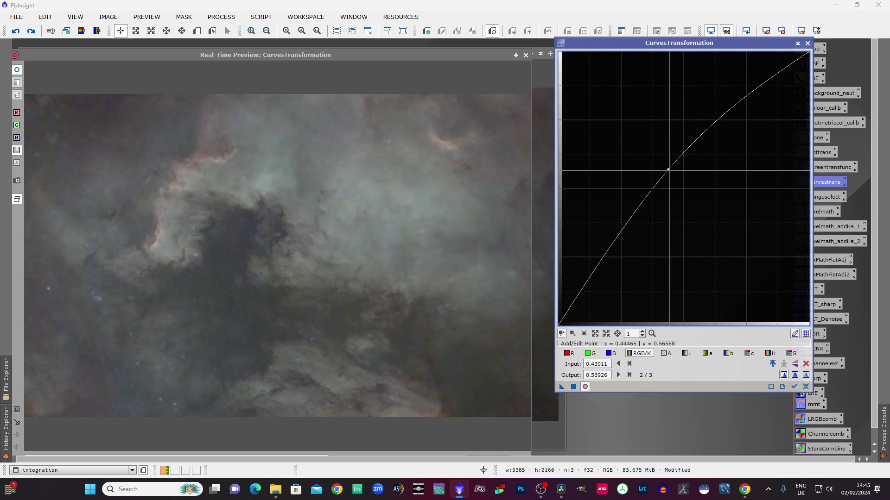
pyautogui.click(669, 170)
pyautogui.moveTo(668, 170); pyautogui.dragTo(693, 198)
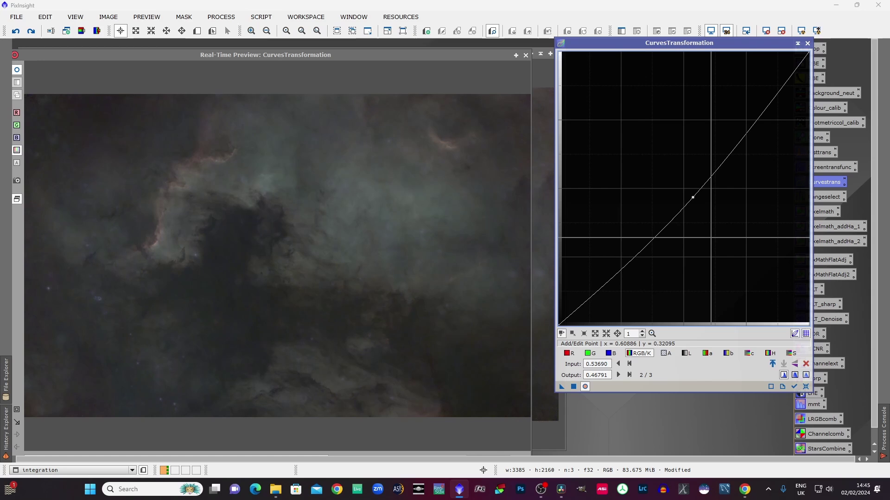
pyautogui.click(806, 387)
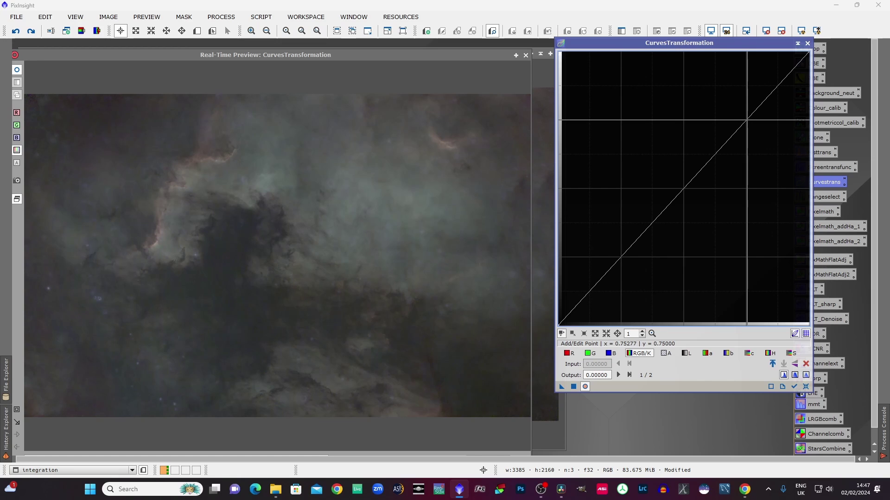
# Try an RGB/K S-curve with points at about 0.75, 0.84 and 0.27, 0.23, and reset it
pyautogui.moveTo(746, 120); pyautogui.dragTo(746, 95)
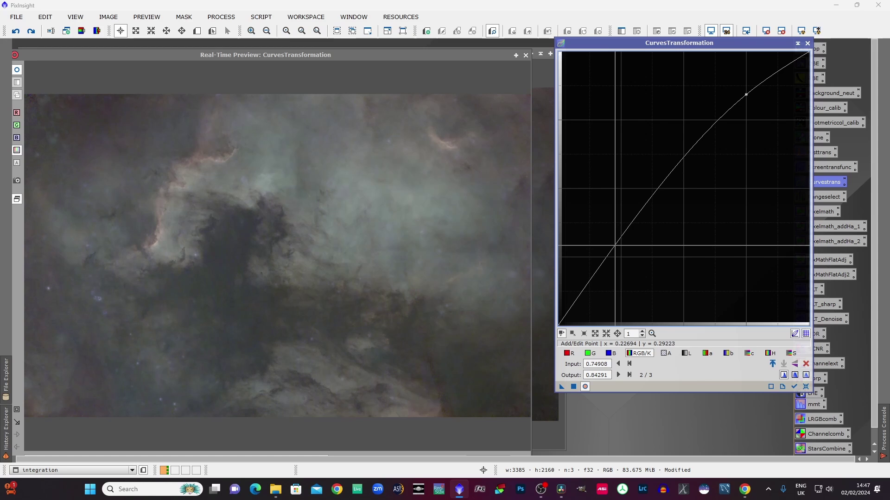
pyautogui.moveTo(615, 246); pyautogui.dragTo(626, 263)
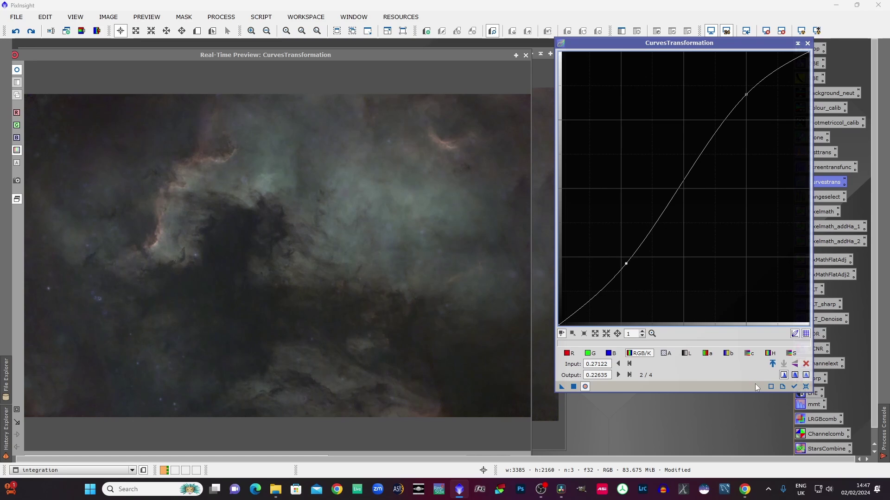
pyautogui.click(806, 387)
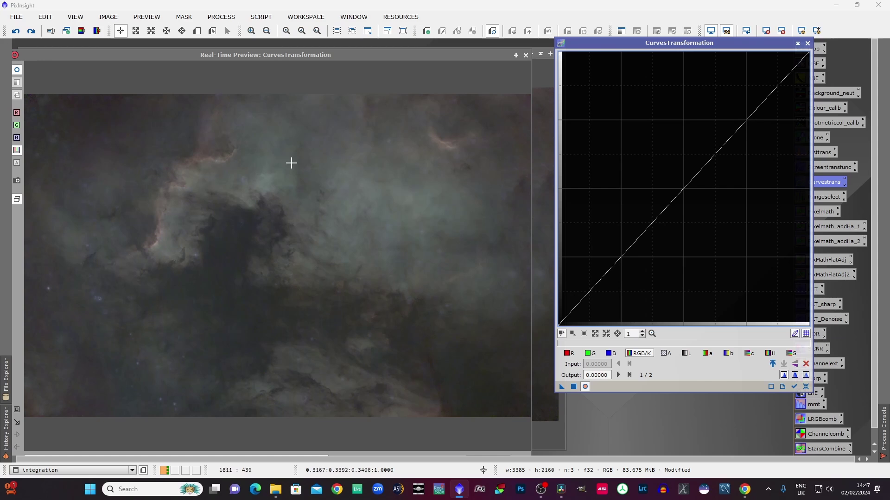
# Sample the bright nebula, the dark dust area and the glowing ridge to examine their positions on the curve
pyautogui.click(362, 184)
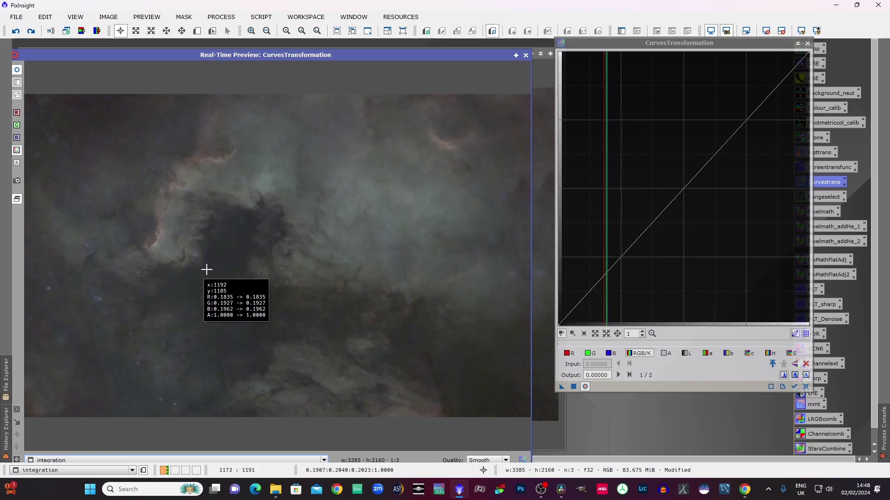
pyautogui.moveTo(223, 252); pyautogui.dragTo(225, 248)
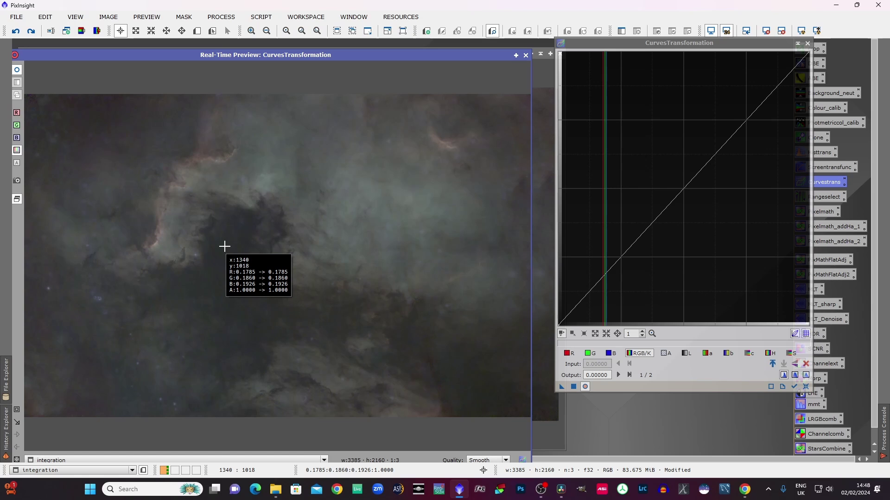
pyautogui.click(164, 244)
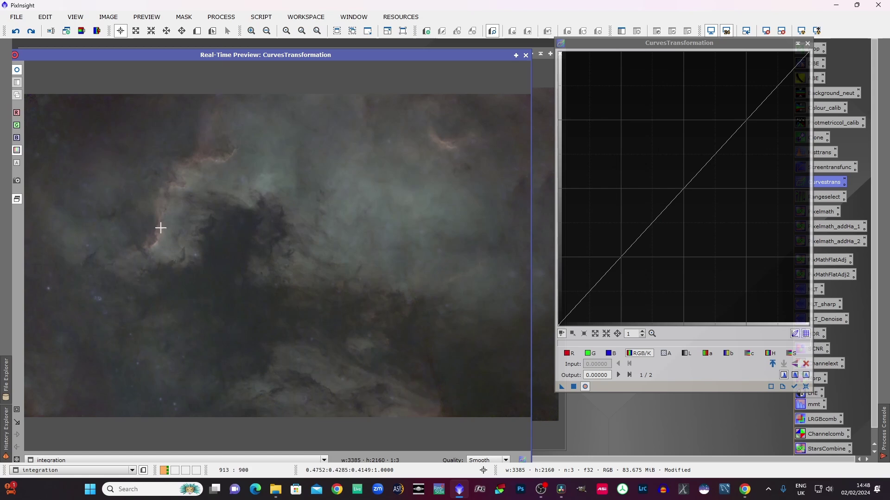
pyautogui.click(162, 233)
pyautogui.click(156, 244)
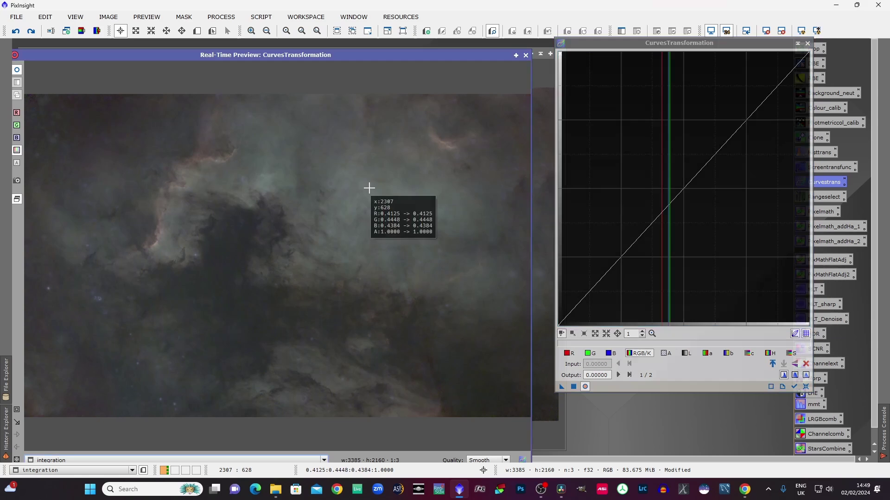
pyautogui.click(370, 187)
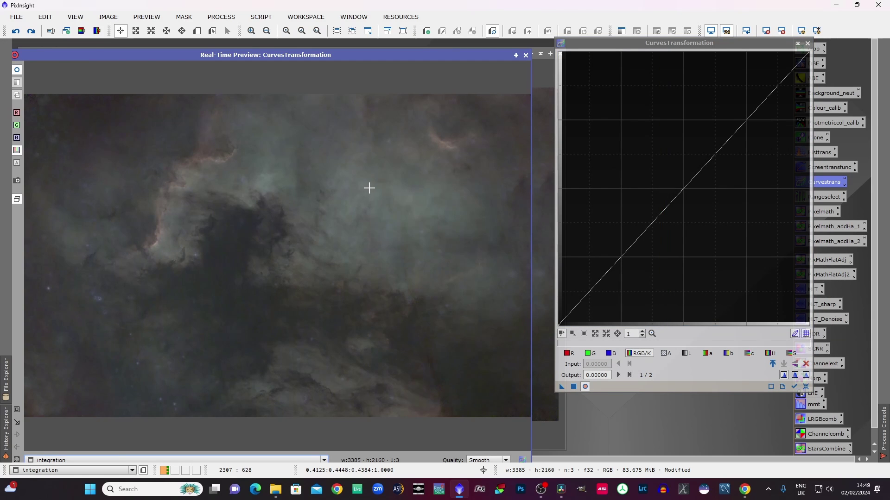
pyautogui.click(369, 187)
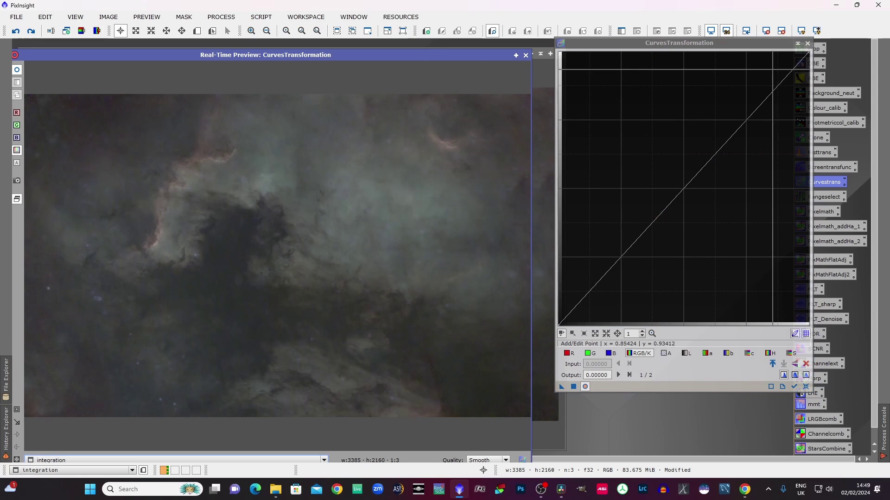
# Place six anchor points along the RGB/K curve's diagonal, from about 0.92 in the highlights to 0.15 in the shadows
pyautogui.click(789, 73)
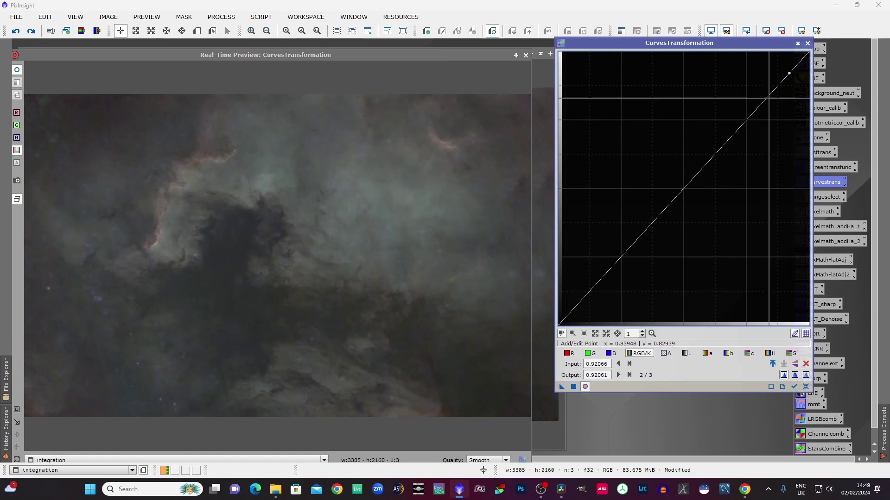
pyautogui.click(757, 110)
pyautogui.moveTo(757, 109); pyautogui.dragTo(755, 109)
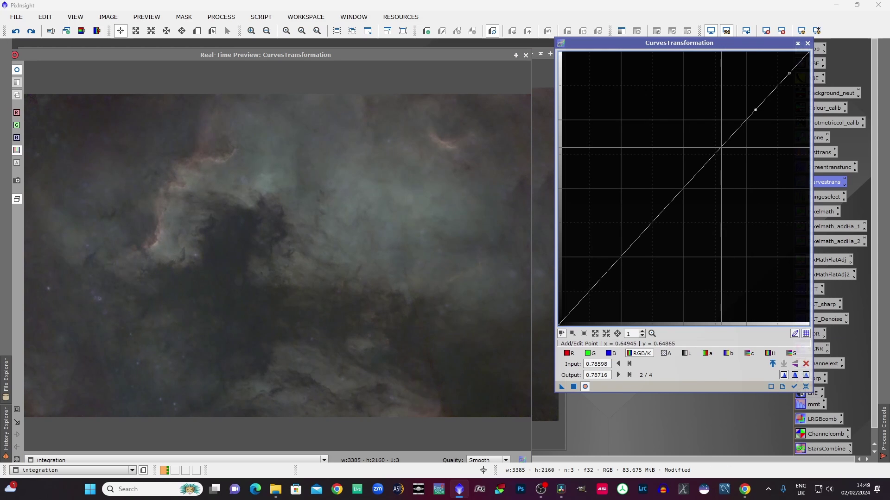
pyautogui.click(720, 148)
pyautogui.moveTo(720, 148); pyautogui.dragTo(719, 148)
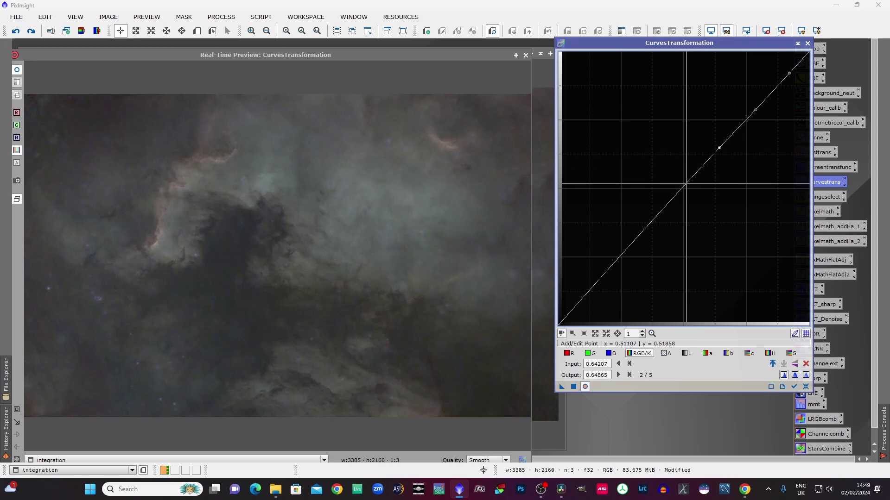
pyautogui.click(342, 200)
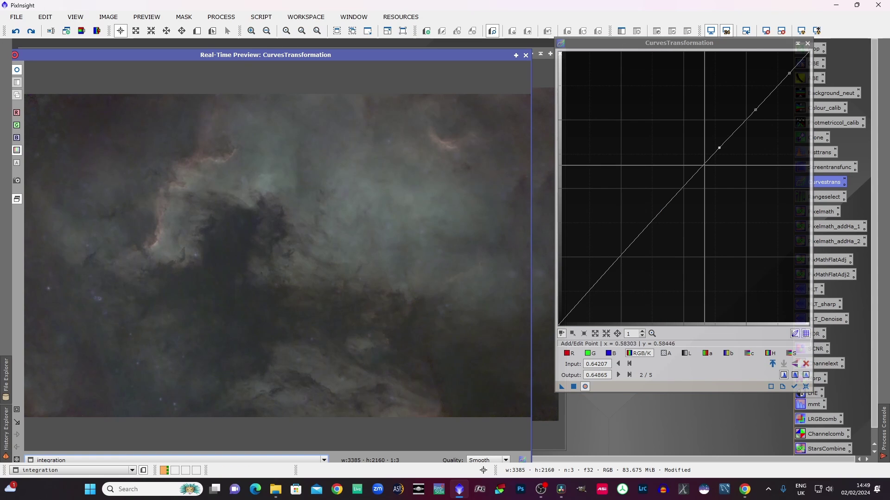
pyautogui.click(704, 162)
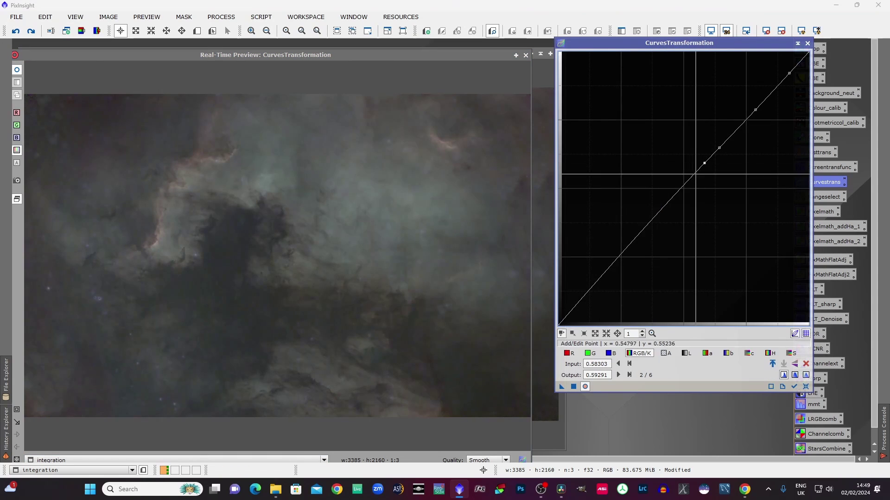
pyautogui.click(638, 235)
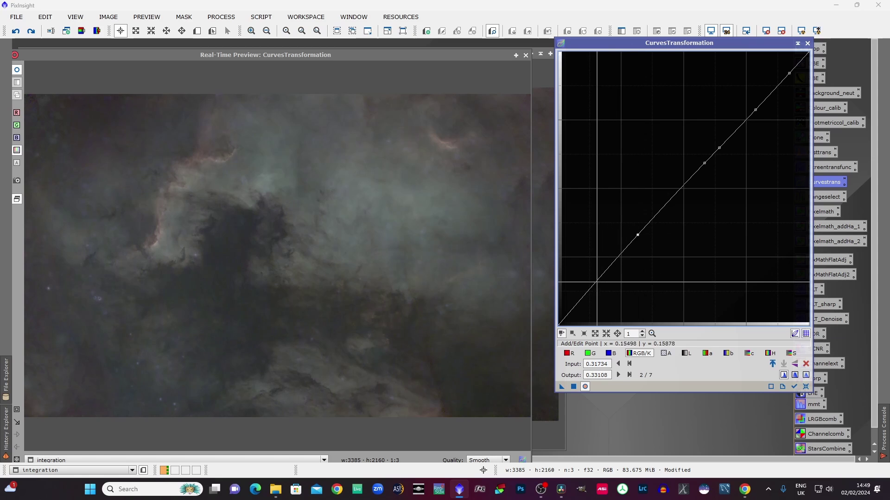
pyautogui.click(594, 282)
# Sample the bright nebula, try raising a curve point for that tone to about 0.45, 0.48, and reset the curve
pyautogui.click(354, 200)
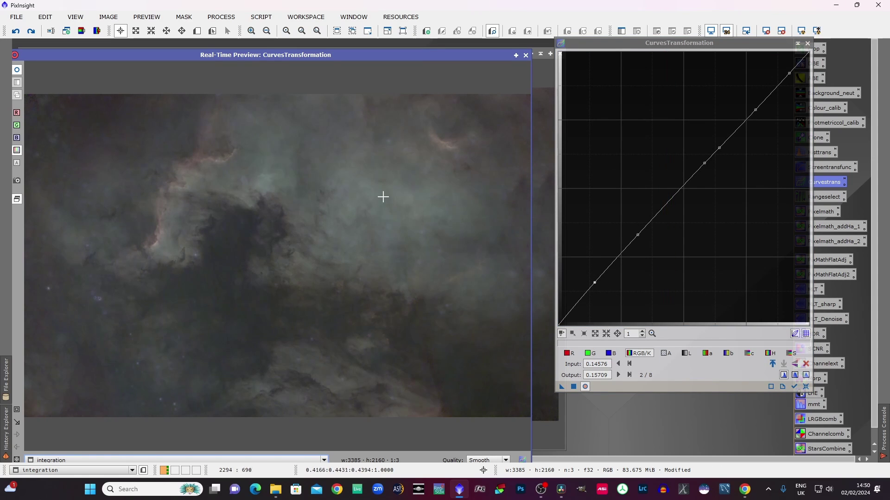
pyautogui.click(670, 201)
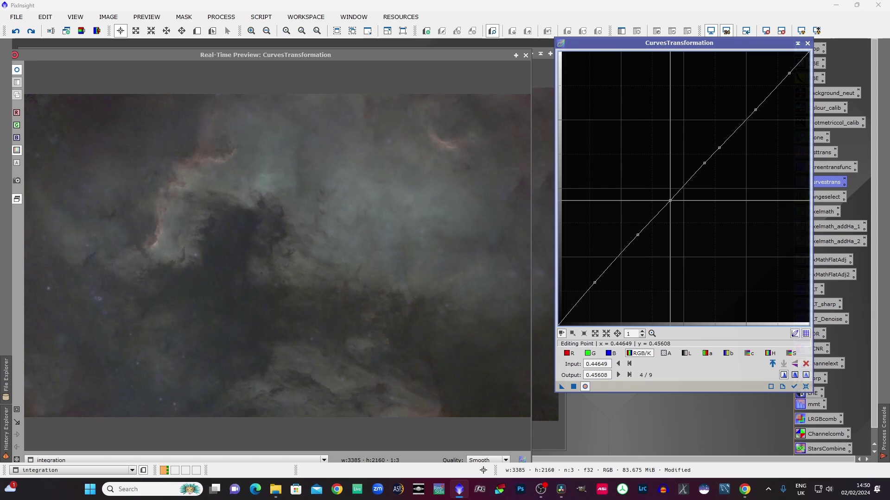
pyautogui.moveTo(670, 201); pyautogui.dragTo(661, 180)
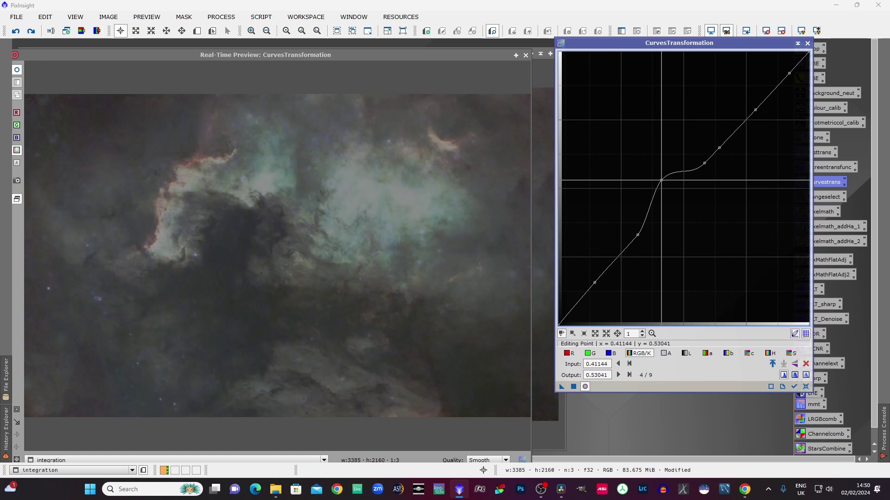
pyautogui.moveTo(661, 180)
pyautogui.mouseDown()
pyautogui.moveTo(690, 216)
pyautogui.moveTo(668, 184)
pyautogui.moveTo(678, 199)
pyautogui.moveTo(667, 187)
pyautogui.moveTo(670, 195)
pyautogui.mouseUp()
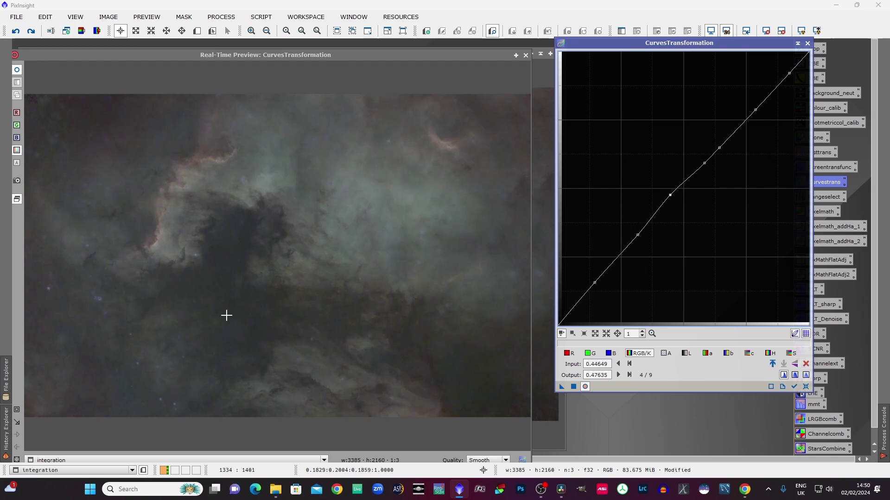
pyautogui.click(806, 386)
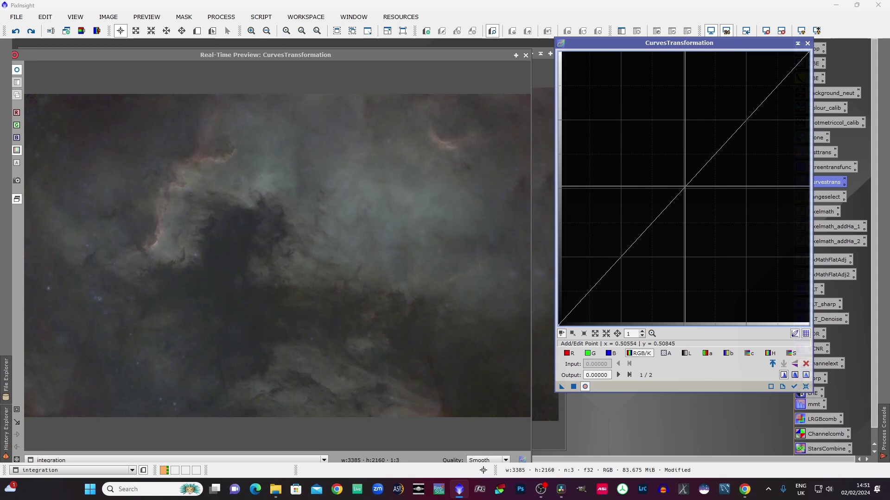
# Raise the RGB/K curve's midpoint to about 0.46, 0.56, apply it to the image twice, and reset the curve
pyautogui.moveTo(685, 187); pyautogui.dragTo(674, 172)
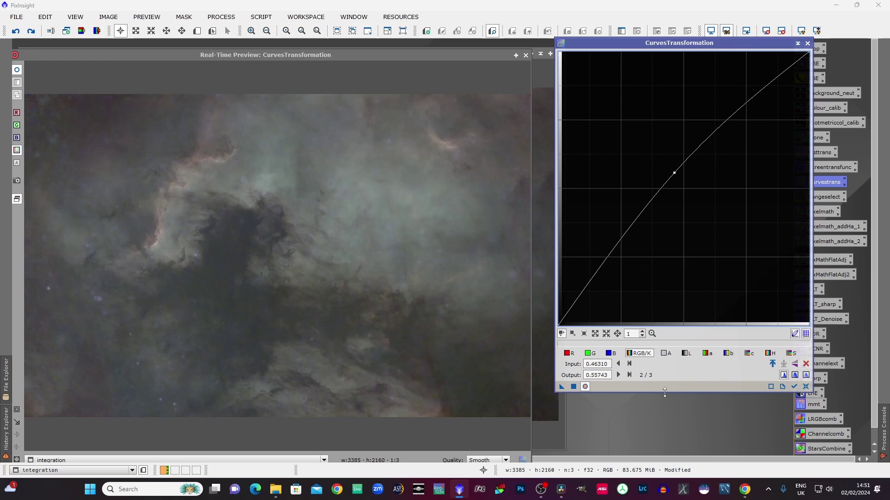
pyautogui.click(573, 387)
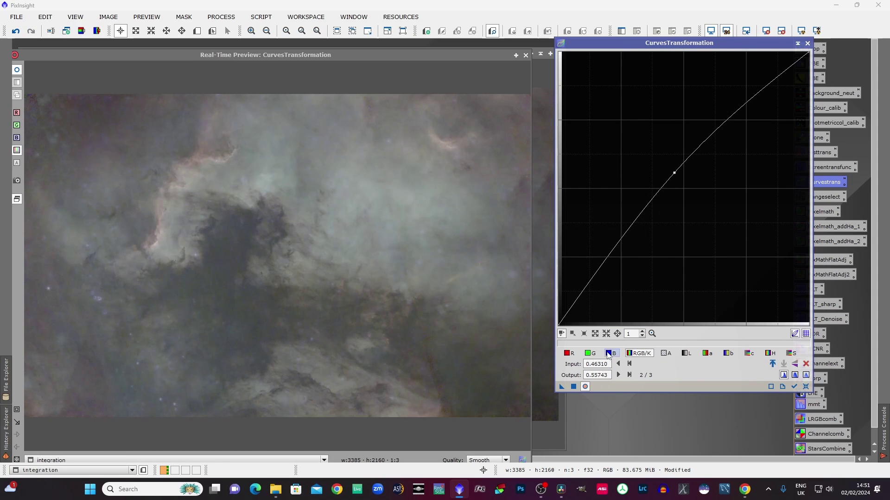
pyautogui.click(574, 386)
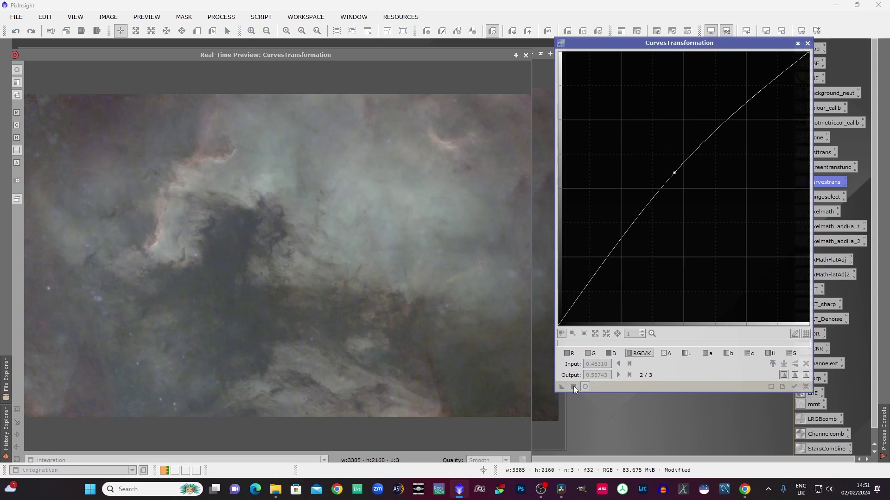
pyautogui.click(805, 387)
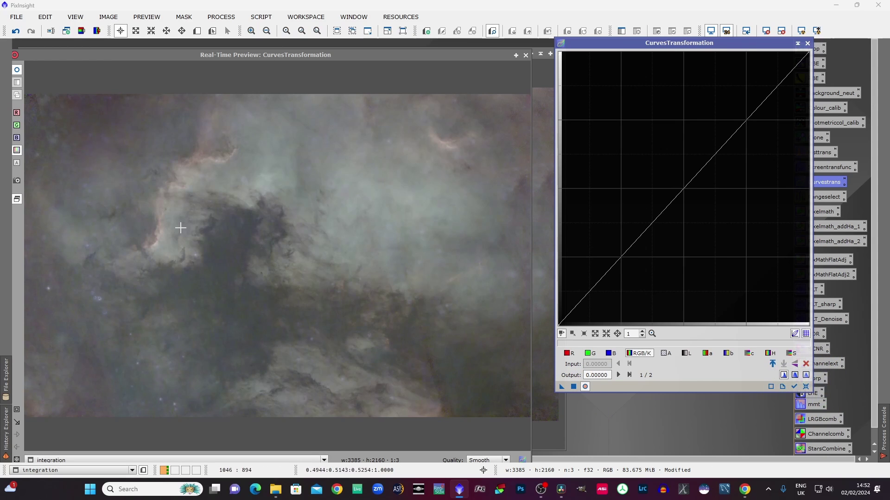
# Shape an RGB/K S-curve through about 0.71, 0.80 and 0.23, 0.20, apply it to the image twice, and reset the curve
pyautogui.click(738, 118)
pyautogui.moveTo(738, 119); pyautogui.dragTo(737, 107)
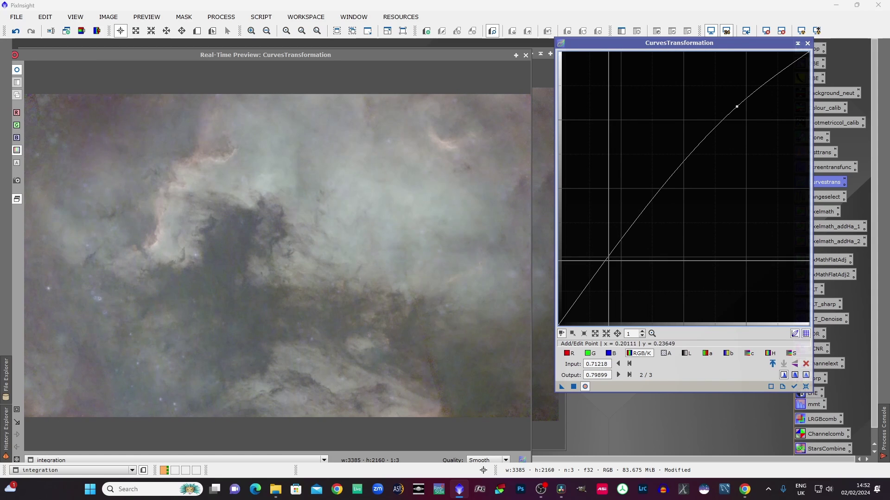
pyautogui.moveTo(614, 264); pyautogui.dragTo(615, 271)
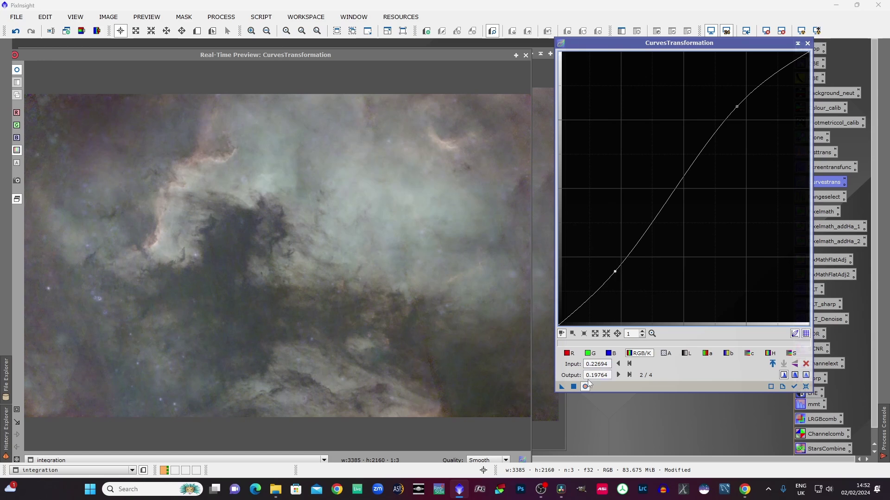
pyautogui.click(574, 386)
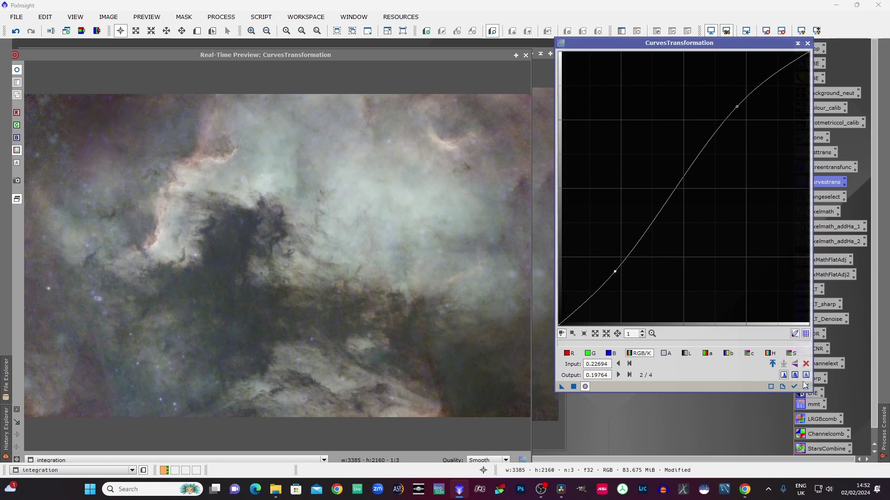
pyautogui.click(574, 387)
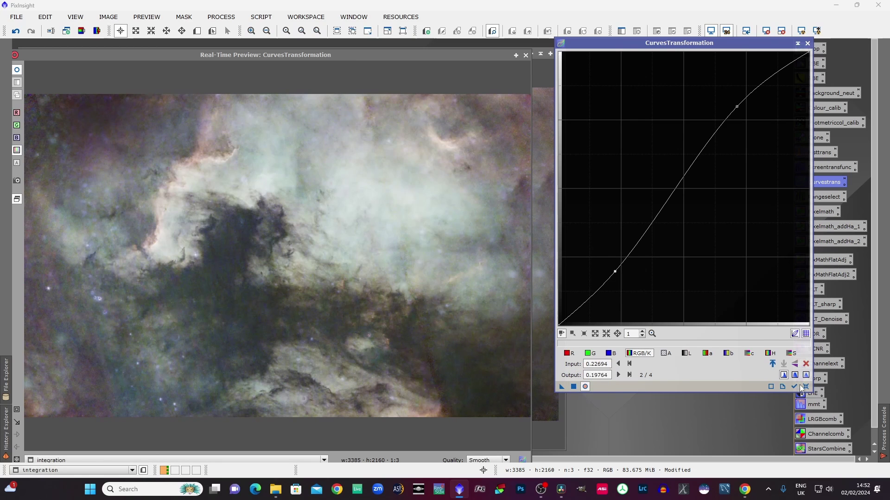
pyautogui.click(806, 387)
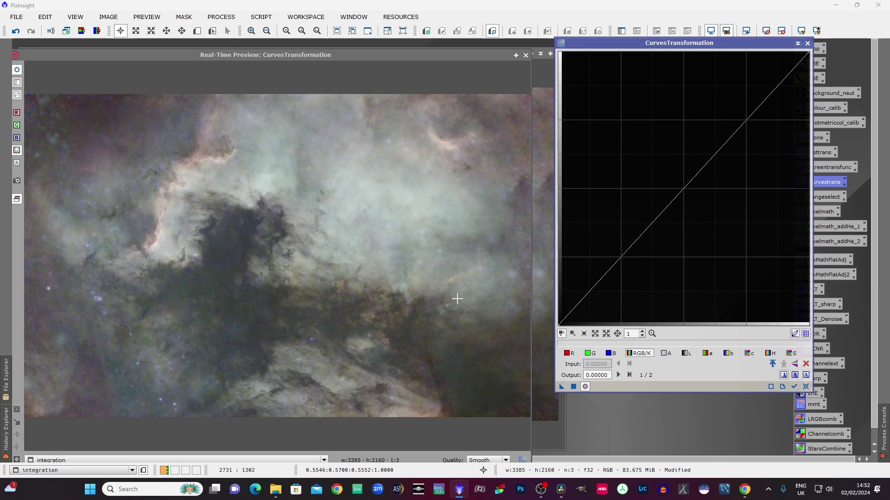
# Lower the green curve's midpoint to about 0.55, 0.45, apply it to the image, and reset the curve
pyautogui.click(589, 353)
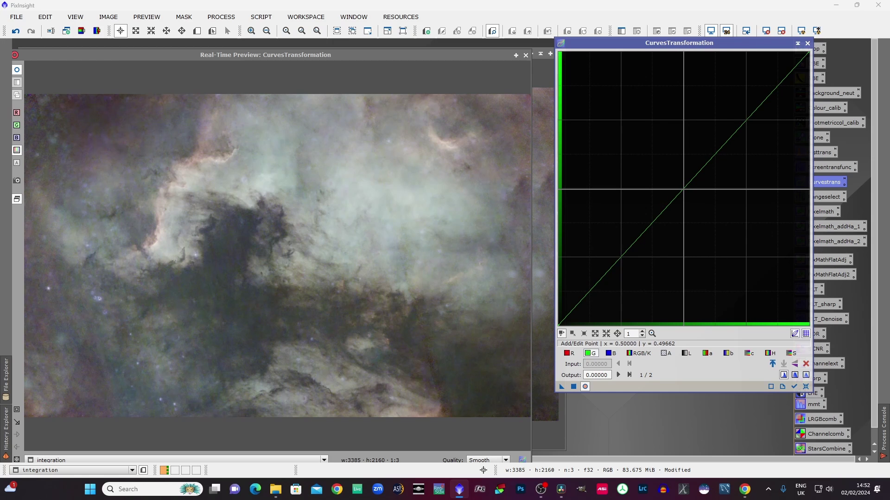
pyautogui.click(684, 190)
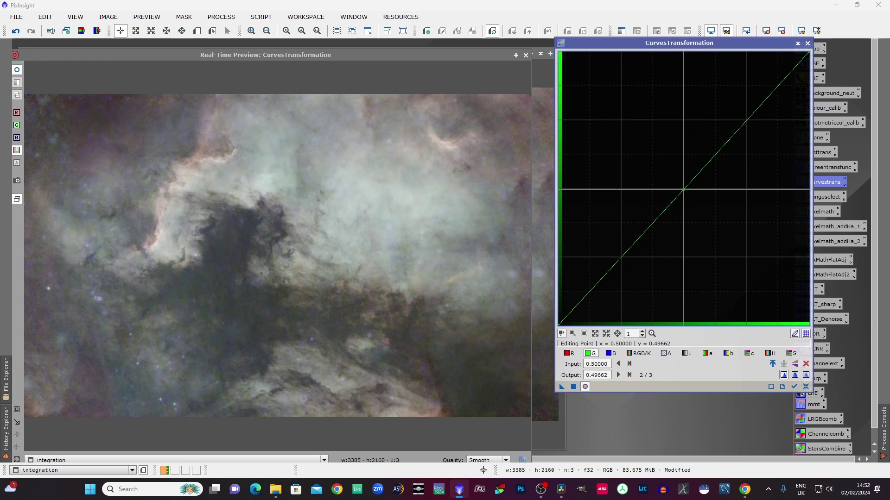
pyautogui.moveTo(683, 190); pyautogui.dragTo(697, 201)
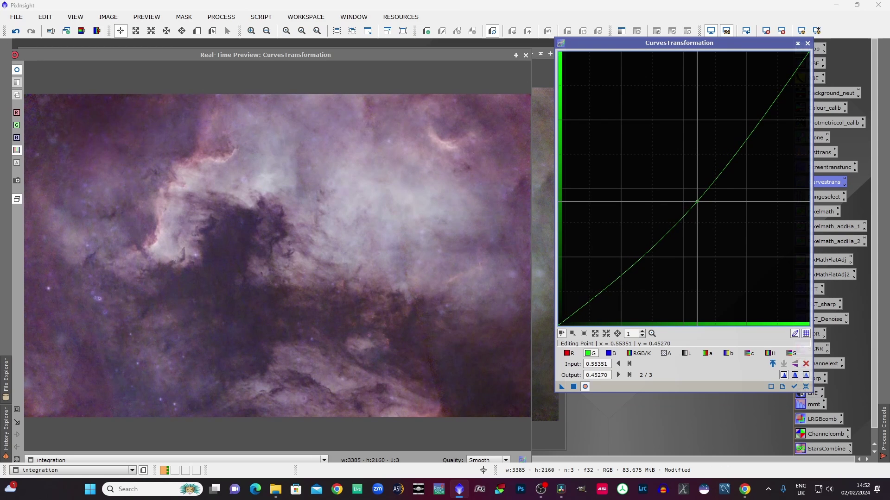
pyautogui.click(573, 387)
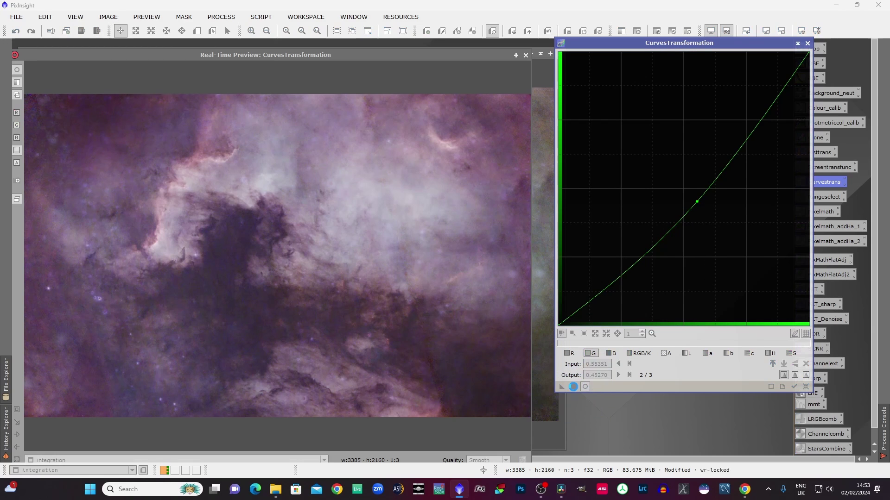
pyautogui.click(806, 388)
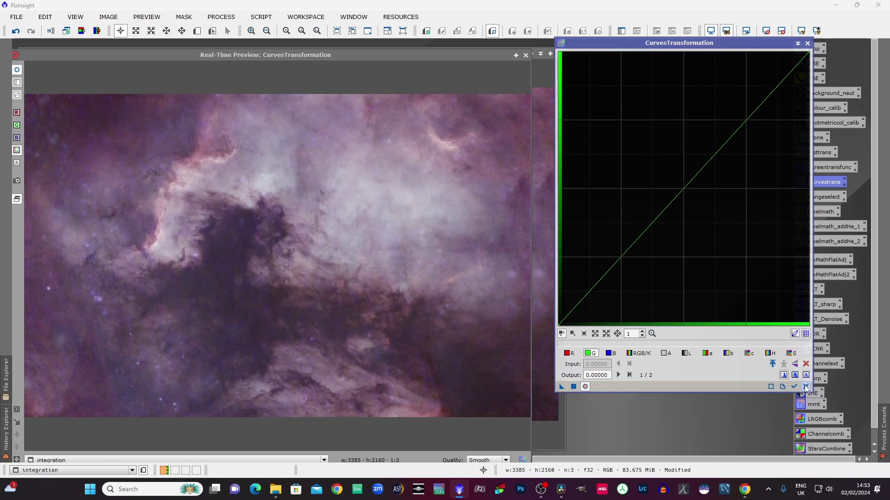
# Raise the saturation curve's midpoint to about 0.45, 0.57, apply it to the image twice, and reset the curve
pyautogui.click(791, 353)
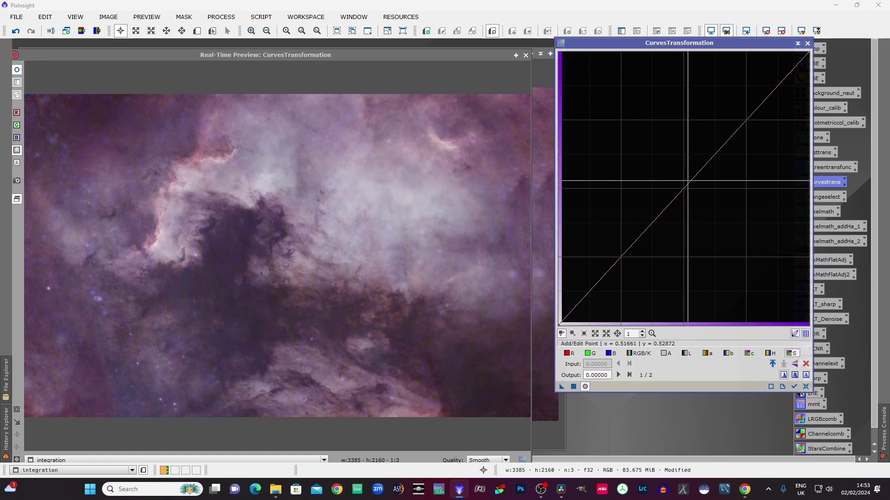
pyautogui.click(683, 188)
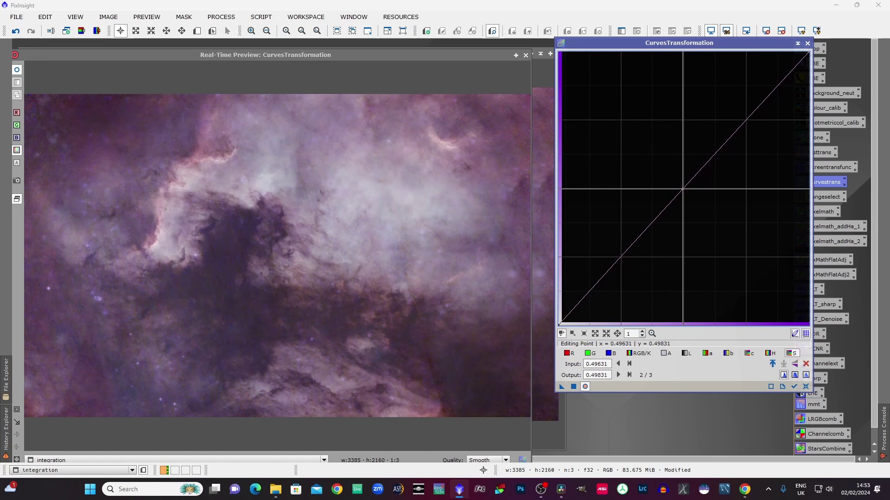
pyautogui.moveTo(683, 189); pyautogui.dragTo(670, 170)
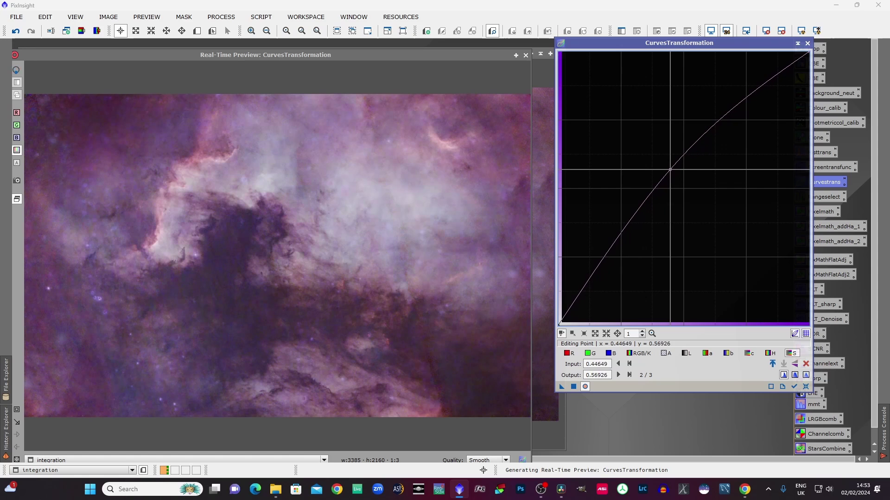
pyautogui.click(574, 386)
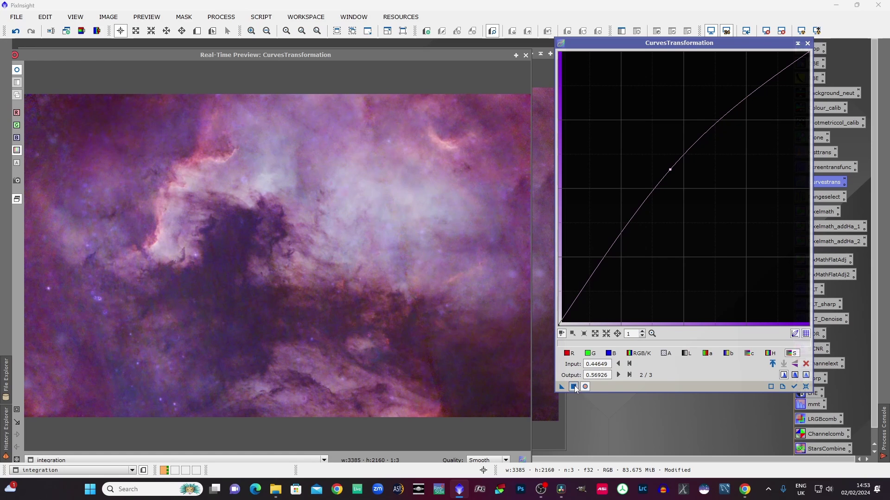
pyautogui.click(574, 386)
pyautogui.click(805, 387)
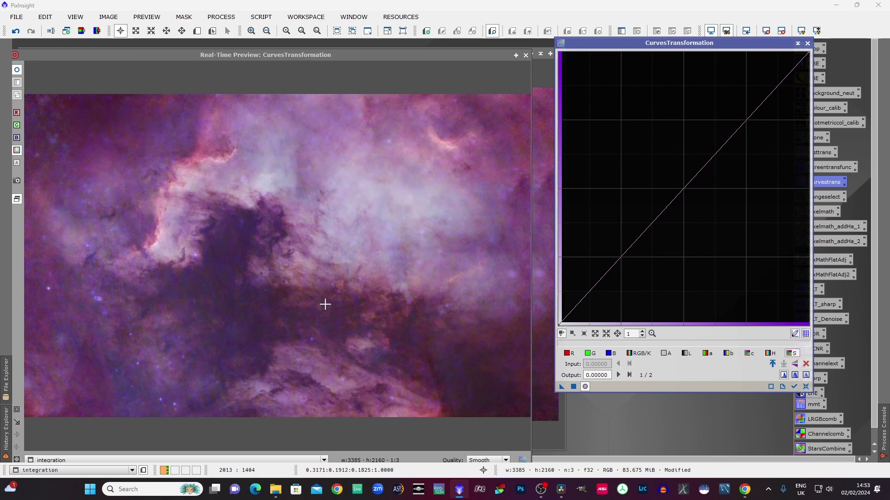
# Reposition the Real-Time Preview window so it sits in full view beside the CurvesTransformation dialog
pyautogui.moveTo(364, 55); pyautogui.dragTo(396, 55)
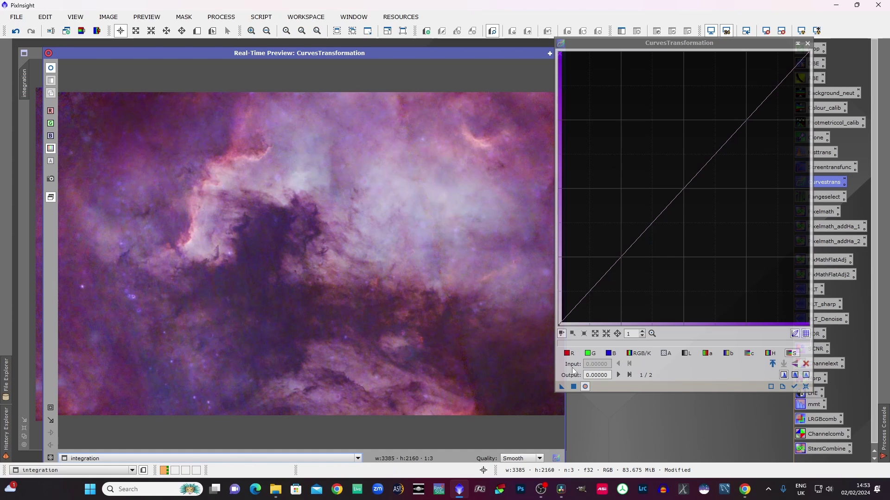
pyautogui.moveTo(332, 54)
pyautogui.mouseDown()
pyautogui.moveTo(317, 342)
pyautogui.moveTo(321, 41)
pyautogui.mouseUp()
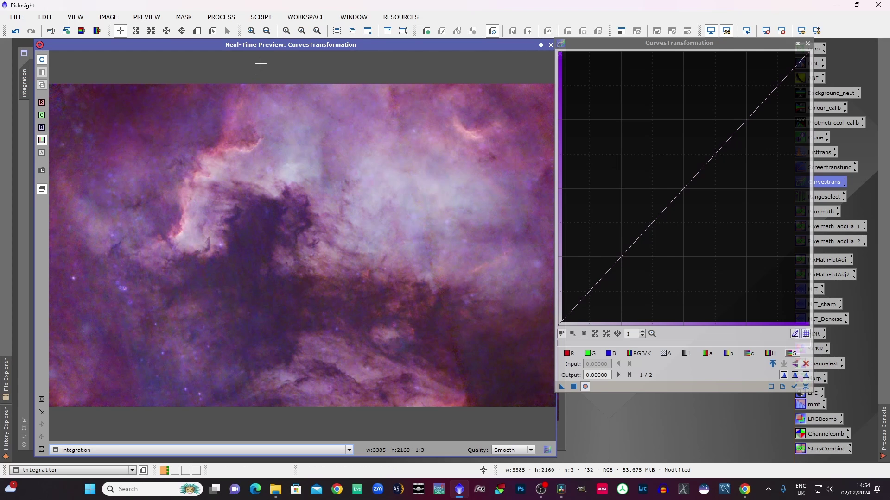
pyautogui.moveTo(266, 46)
pyautogui.mouseDown()
pyautogui.moveTo(256, 175)
pyautogui.moveTo(282, 60)
pyautogui.moveTo(275, 46)
pyautogui.mouseUp()
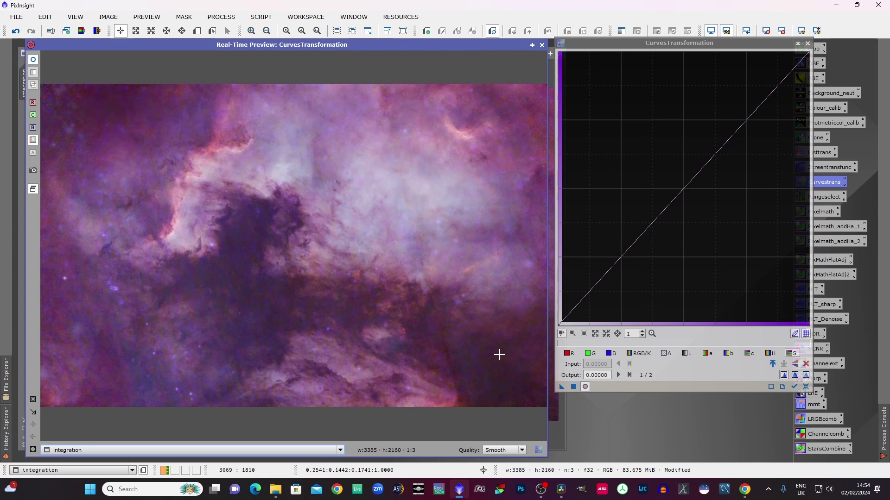
# Sample the dark nebula for the RGB/K curve and place anchor points on its diagonal at about 0.02, 0.26, 0.50 and 0.75
pyautogui.click(773, 354)
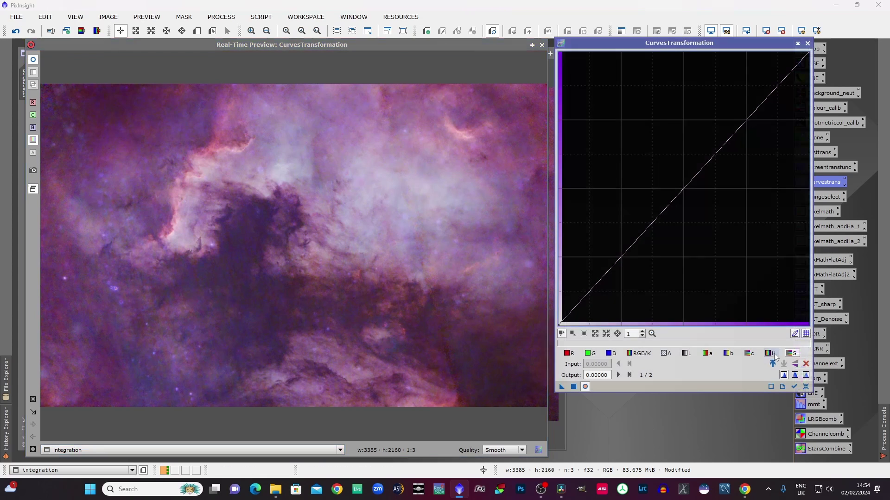
pyautogui.click(640, 354)
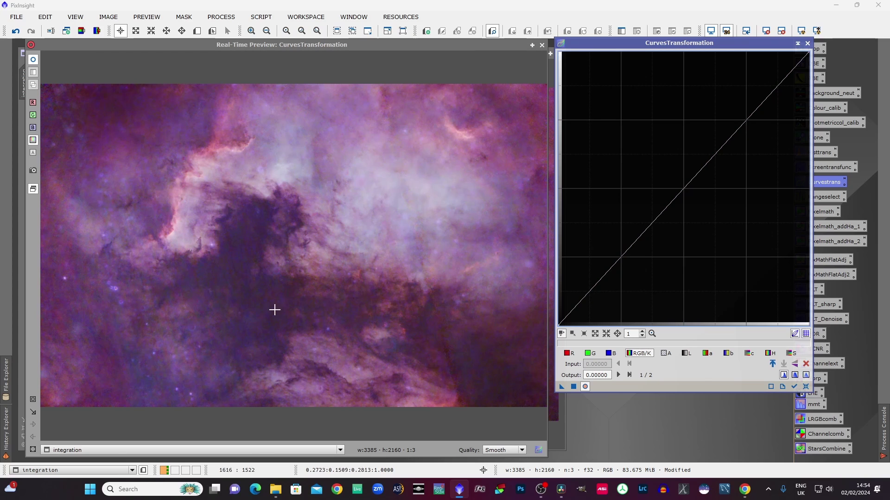
pyautogui.click(240, 252)
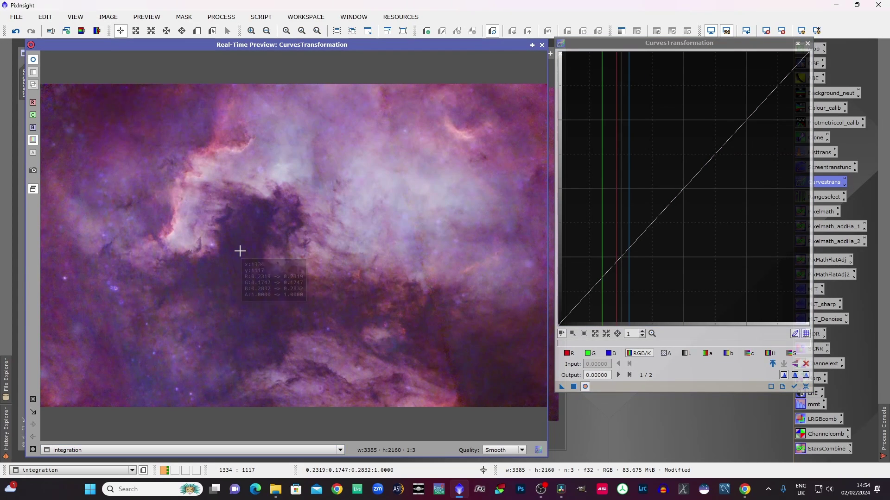
pyautogui.click(239, 251)
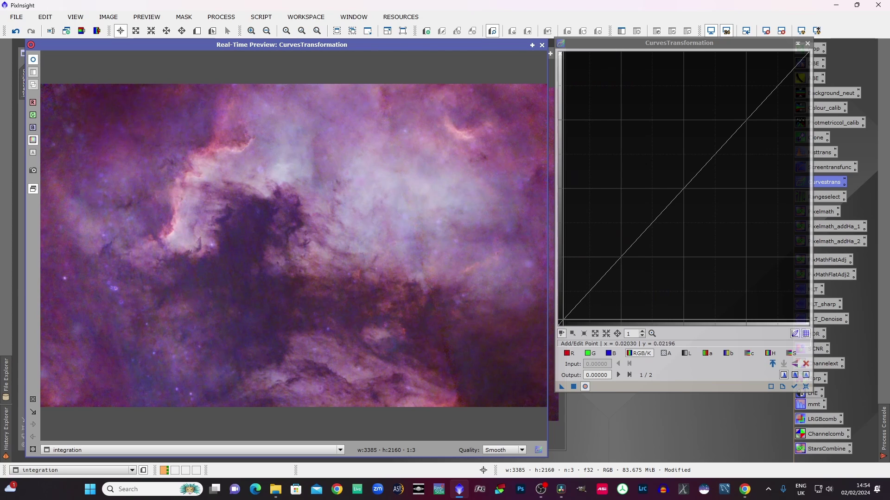
pyautogui.click(567, 320)
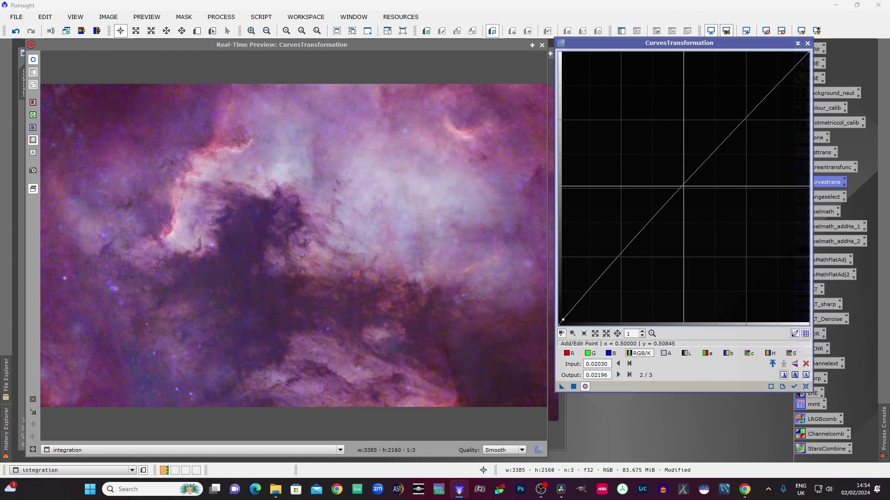
pyautogui.click(683, 187)
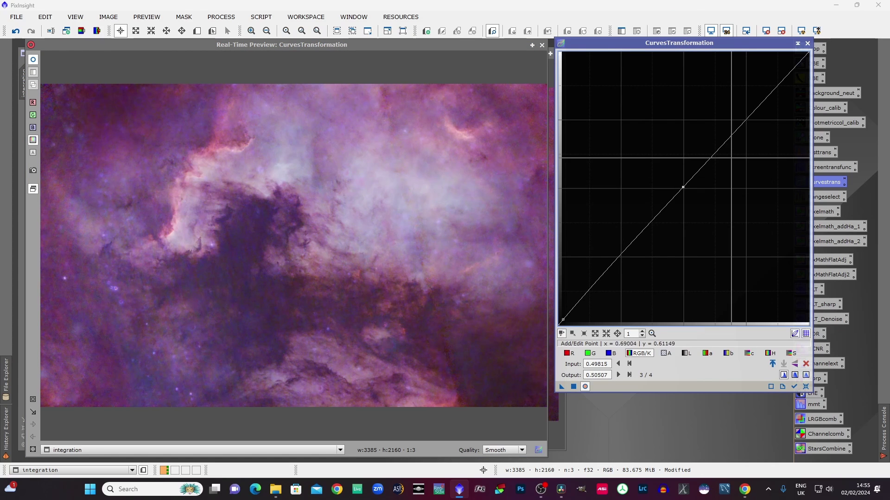
pyautogui.click(746, 119)
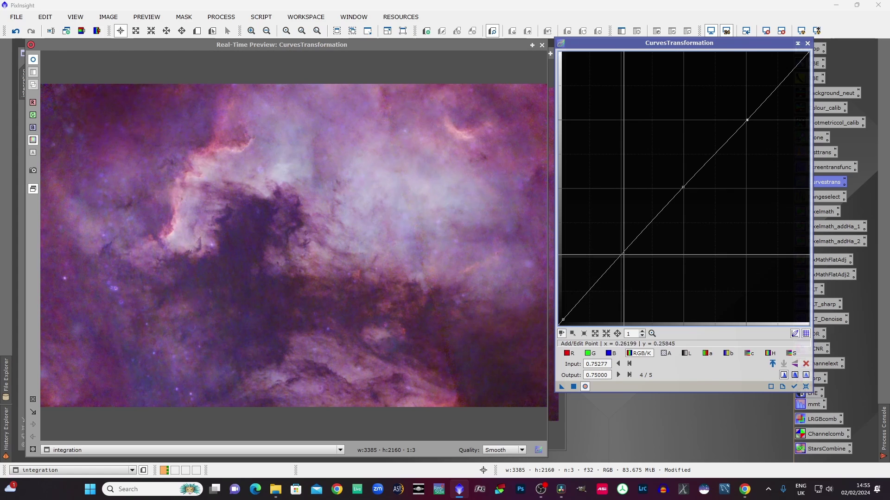
pyautogui.click(622, 256)
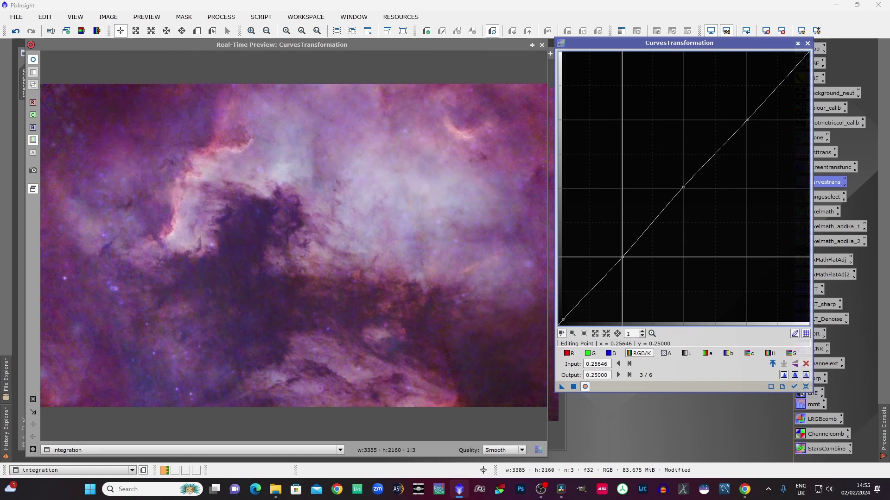
# Lower the RGB/K curve's quarter-tone point to about 0.28, 0.22, apply it to the image, and reset the curve
pyautogui.moveTo(622, 256); pyautogui.dragTo(629, 273)
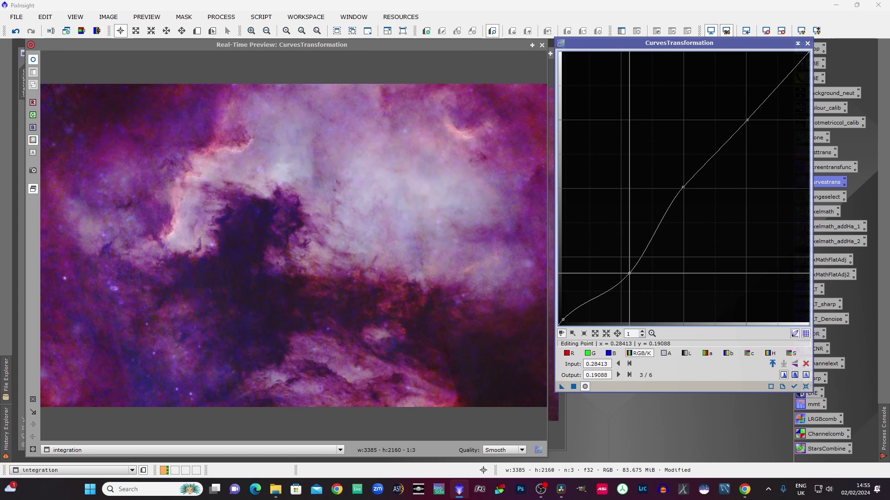
pyautogui.moveTo(629, 273)
pyautogui.mouseDown()
pyautogui.moveTo(630, 261)
pyautogui.moveTo(621, 275)
pyautogui.moveTo(622, 257)
pyautogui.moveTo(627, 266)
pyautogui.mouseUp()
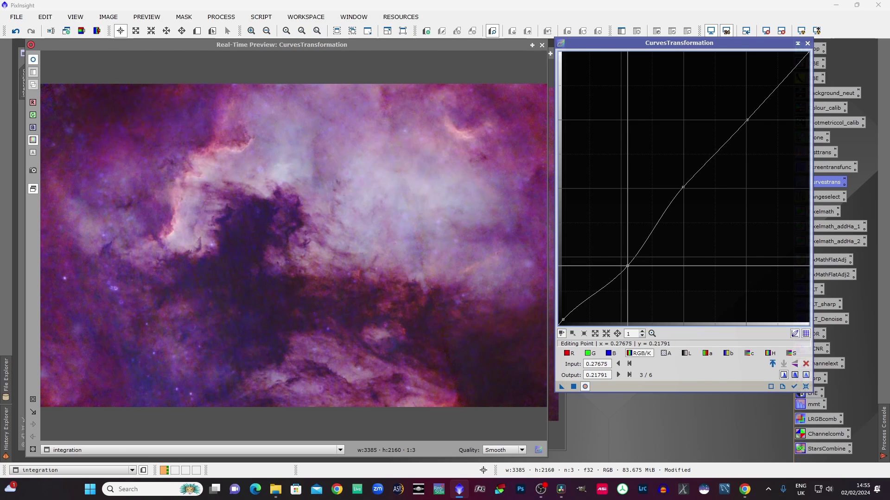
pyautogui.click(573, 387)
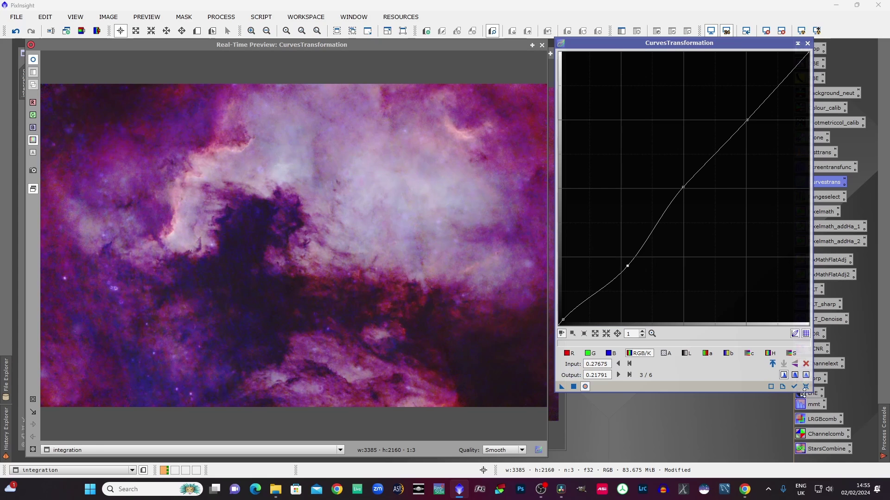
pyautogui.click(807, 387)
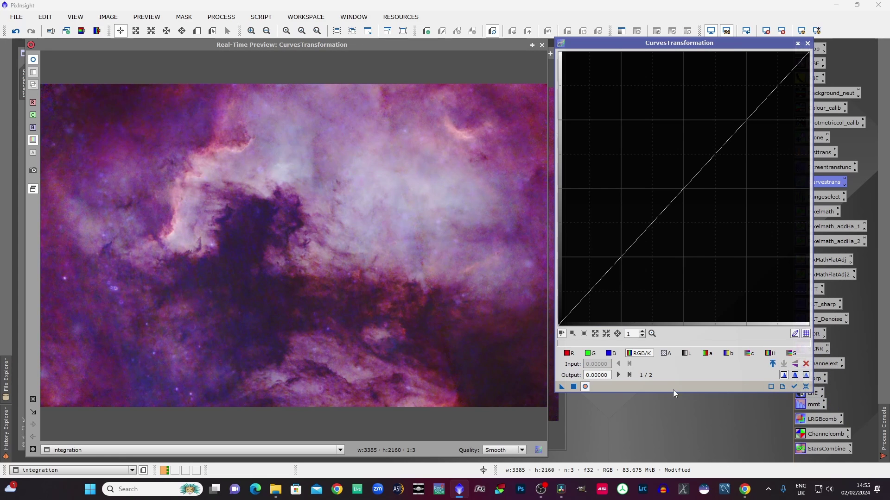
# Sample the blue-tinted region and the dark nebula to locate their tones on the blue channel's curve
pyautogui.click(611, 353)
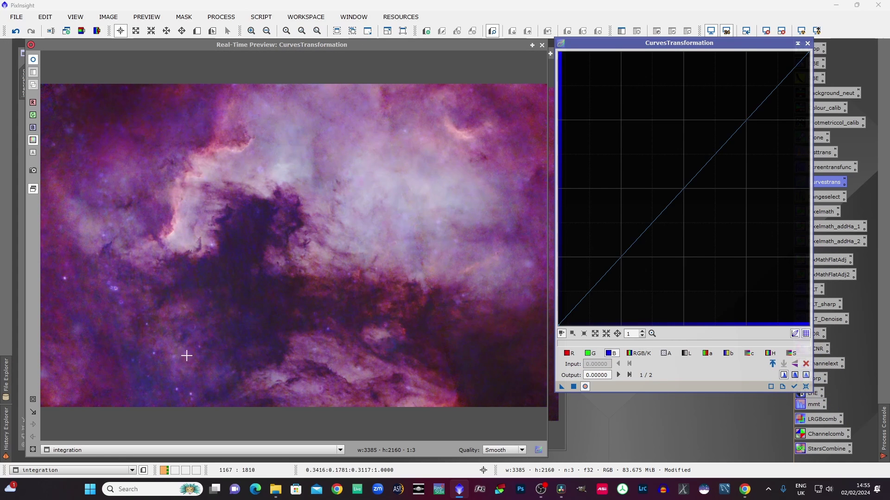
pyautogui.click(140, 379)
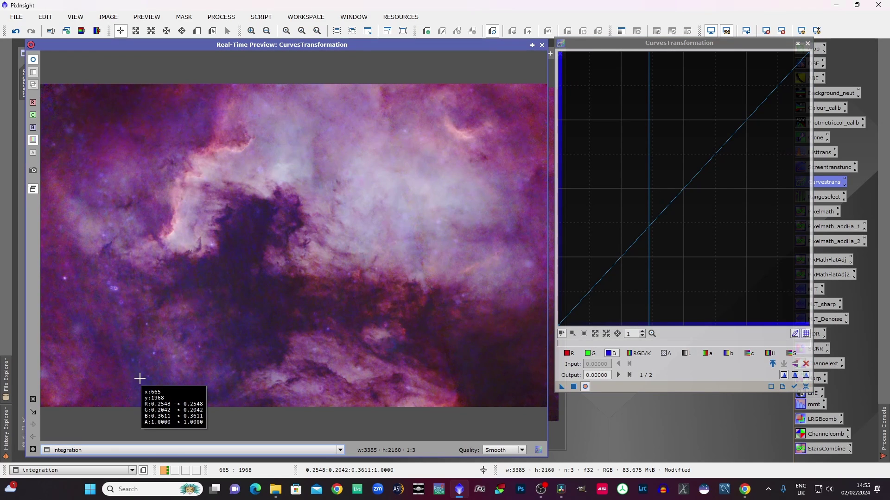
pyautogui.click(247, 320)
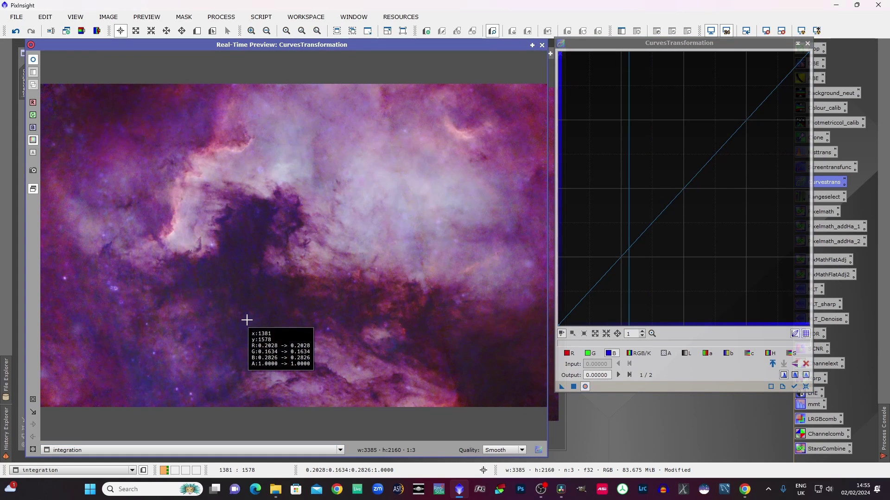
pyautogui.click(247, 321)
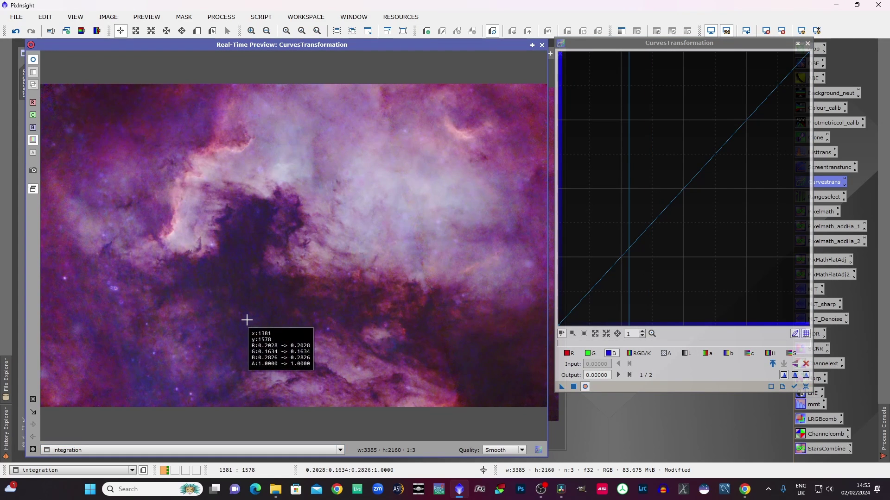
pyautogui.click(136, 368)
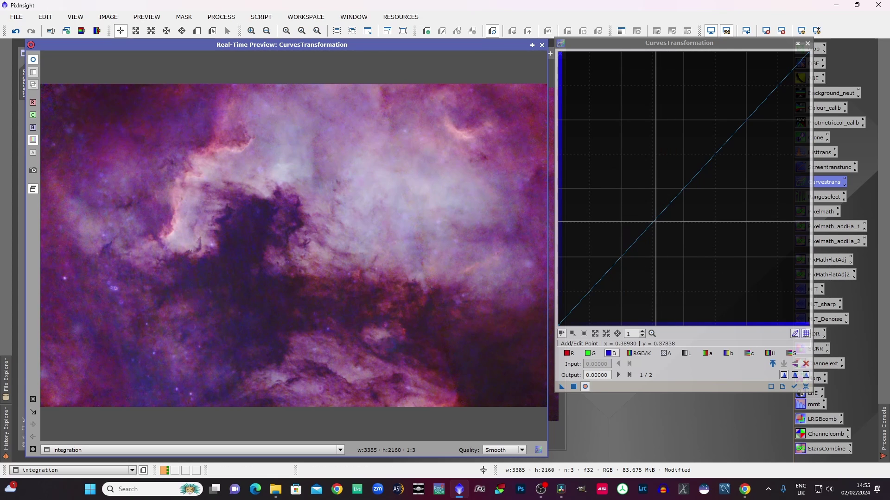
# Add a blue curve point and lower it to about 0.48, 0.32, apply it to the image, and reset the curve
pyautogui.click(655, 219)
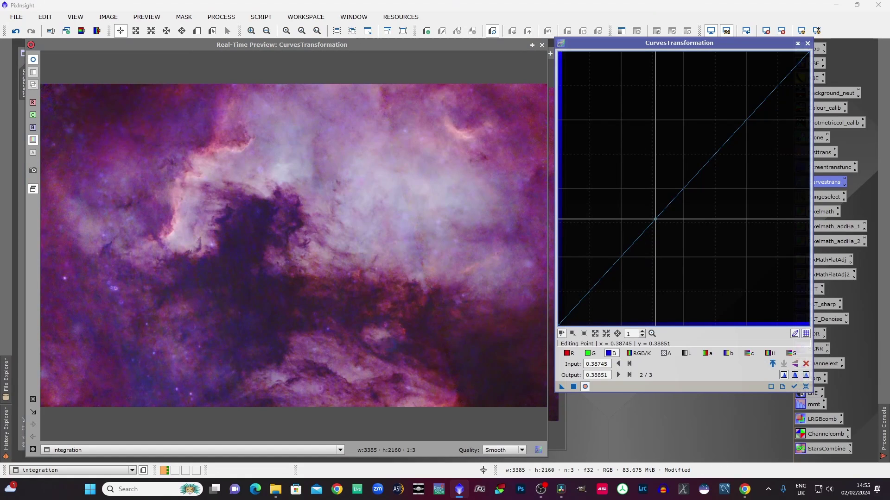
pyautogui.moveTo(655, 219); pyautogui.dragTo(678, 237)
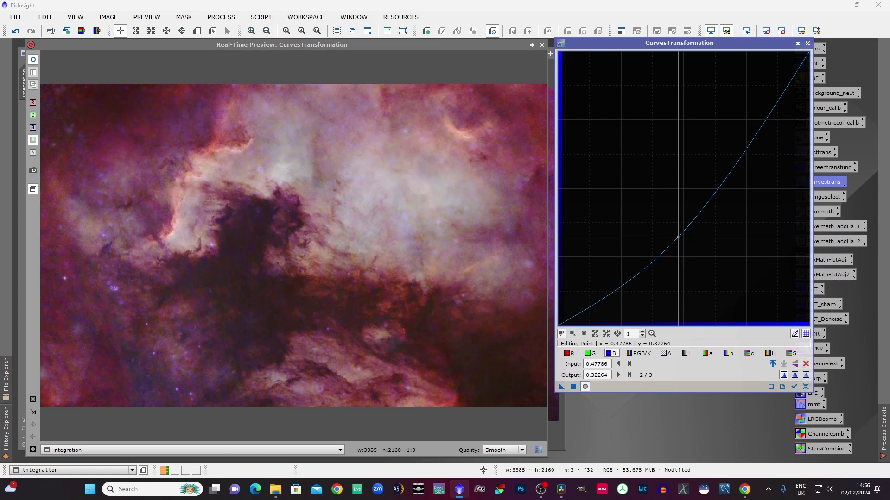
pyautogui.click(574, 387)
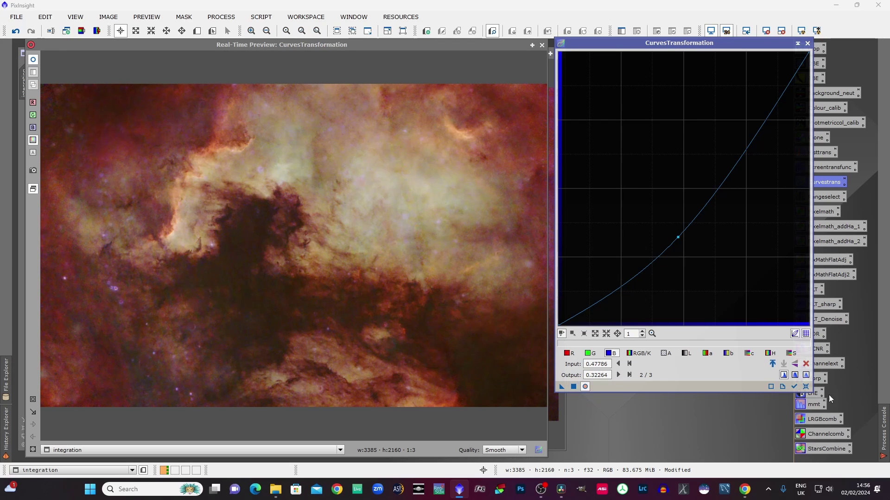
pyautogui.click(806, 387)
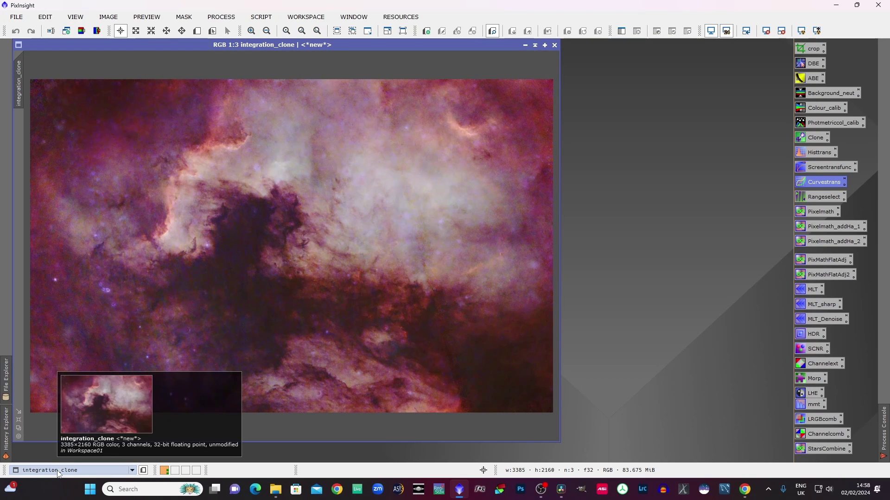
# Switch to the original integration image to compare it with integration_clone, and minimise both images
pyautogui.click(58, 471)
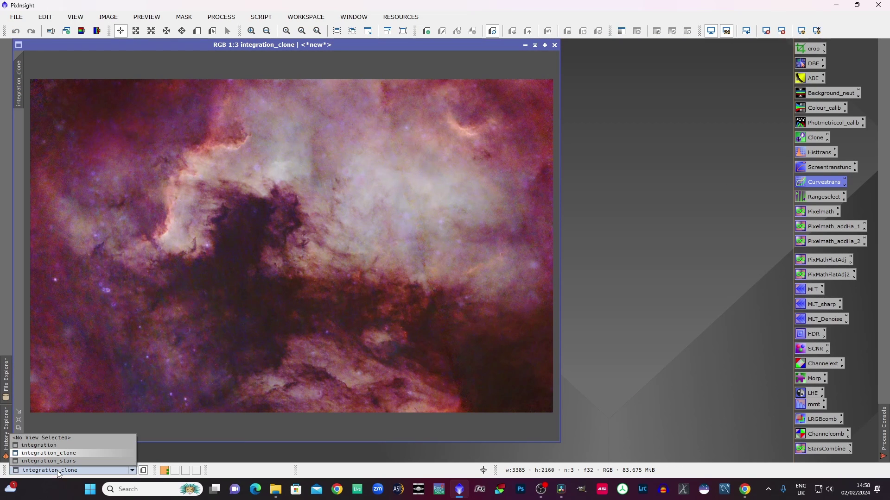
pyautogui.click(53, 446)
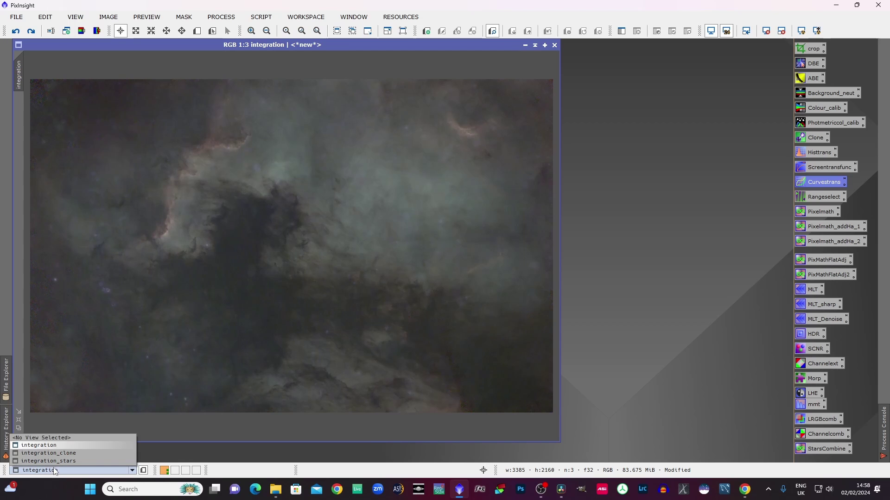
pyautogui.click(56, 453)
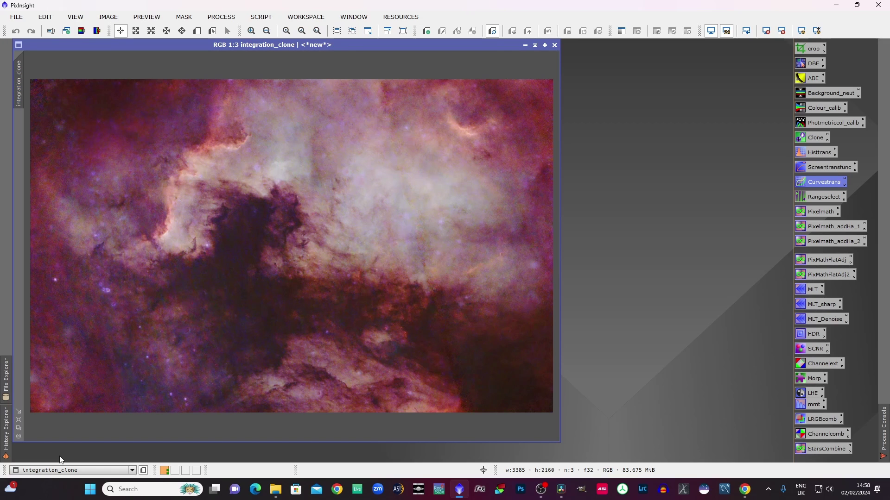
pyautogui.click(525, 46)
pyautogui.click(526, 45)
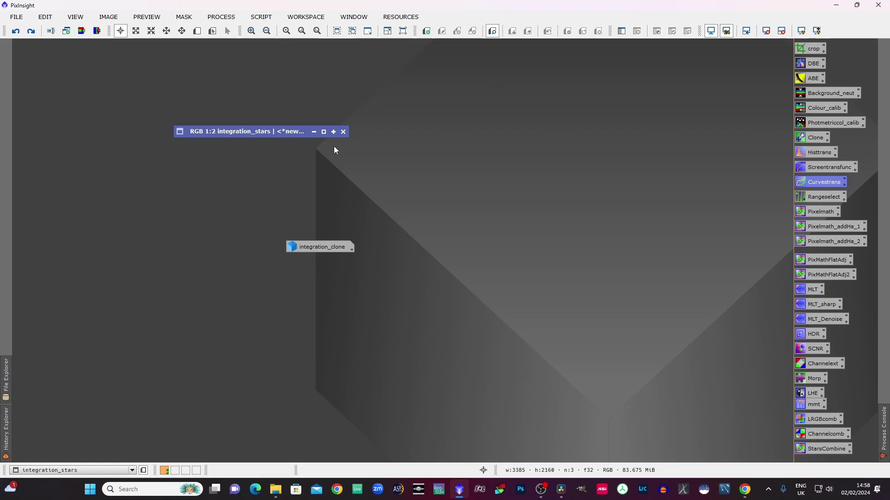
# Restore the integration_stars image fully into view and park the minimised integration_clone and integration icons clear of it
pyautogui.doubleClick(277, 133)
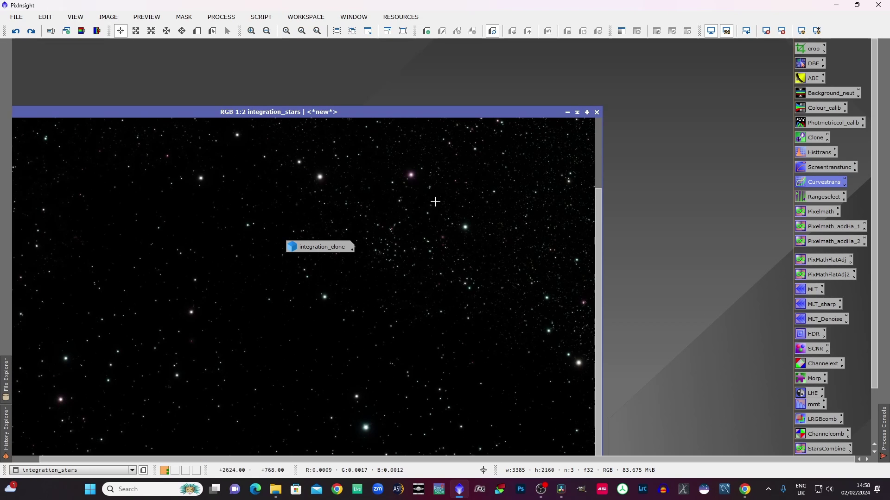
pyautogui.moveTo(314, 256); pyautogui.dragTo(741, 55)
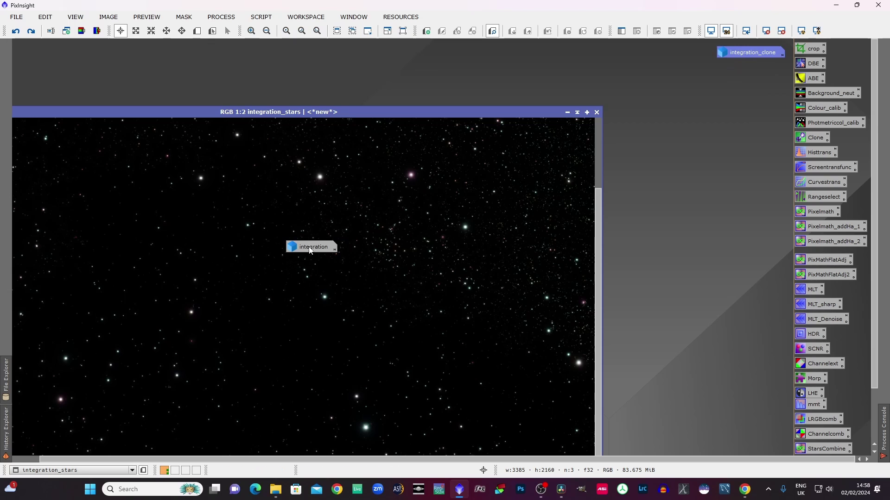
pyautogui.moveTo(308, 249); pyautogui.dragTo(638, 123)
pyautogui.moveTo(751, 68); pyautogui.dragTo(750, 67)
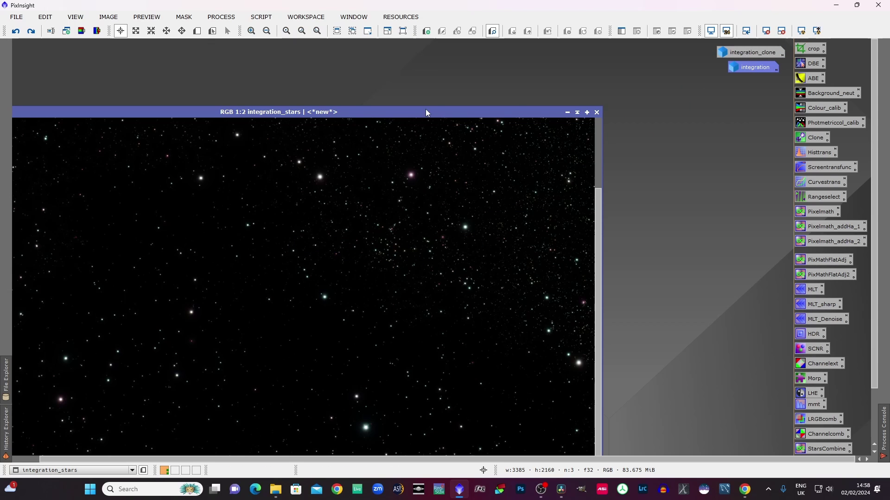
pyautogui.moveTo(426, 110); pyautogui.dragTo(487, 52)
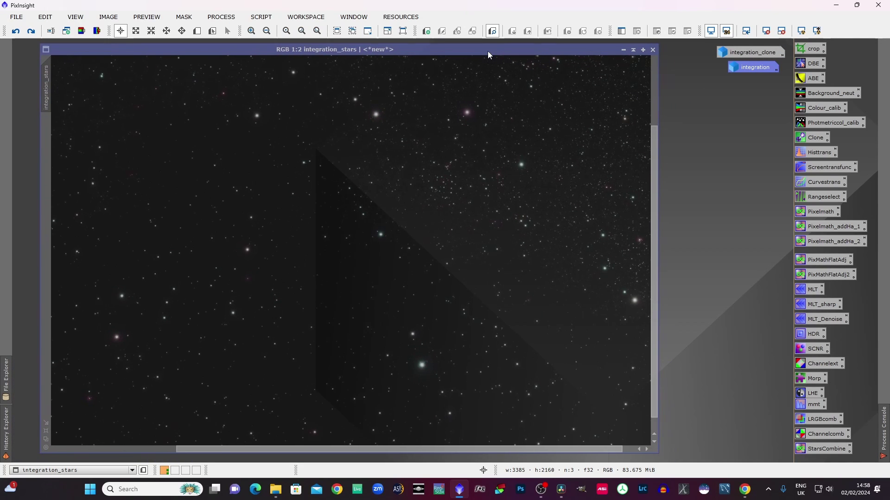
pyautogui.moveTo(653, 218); pyautogui.dragTo(659, 168)
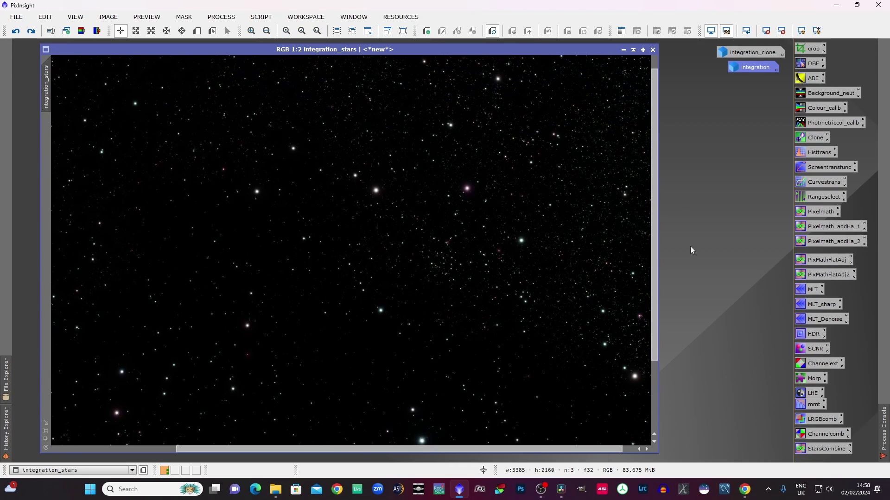
# Open CurvesTransformation on the RGB/K channel beside the stars image and show its real-time preview
pyautogui.doubleClick(822, 180)
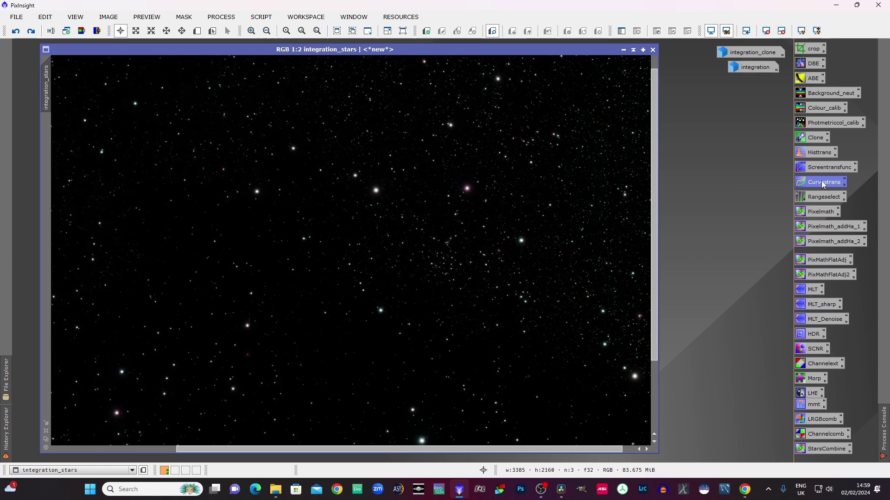
pyautogui.moveTo(702, 42); pyautogui.dragTo(766, 40)
pyautogui.click(700, 354)
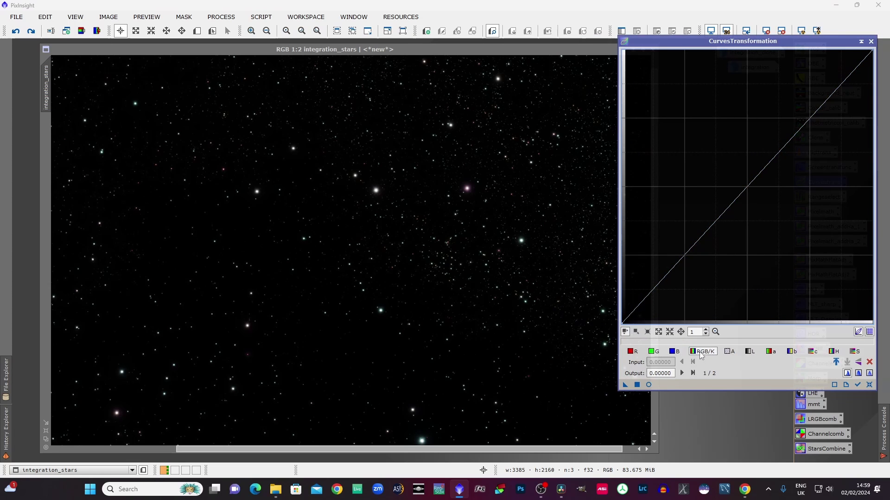
pyautogui.click(648, 385)
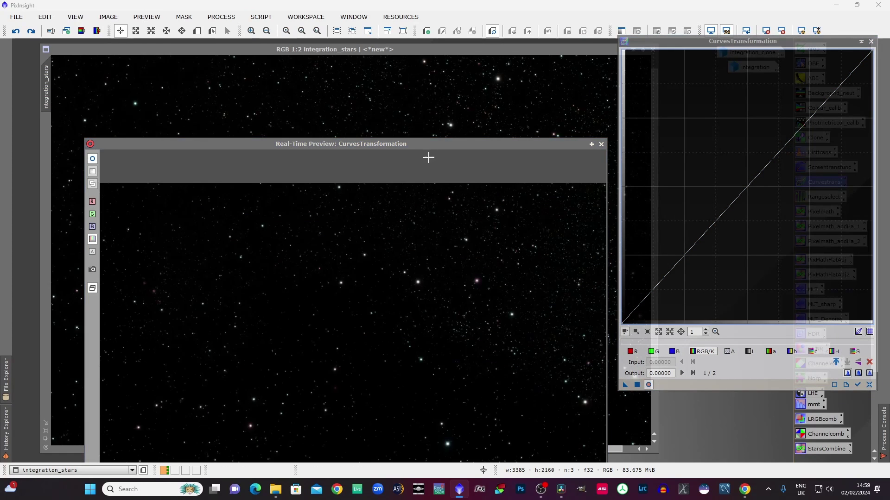
pyautogui.moveTo(415, 147); pyautogui.dragTo(366, 42)
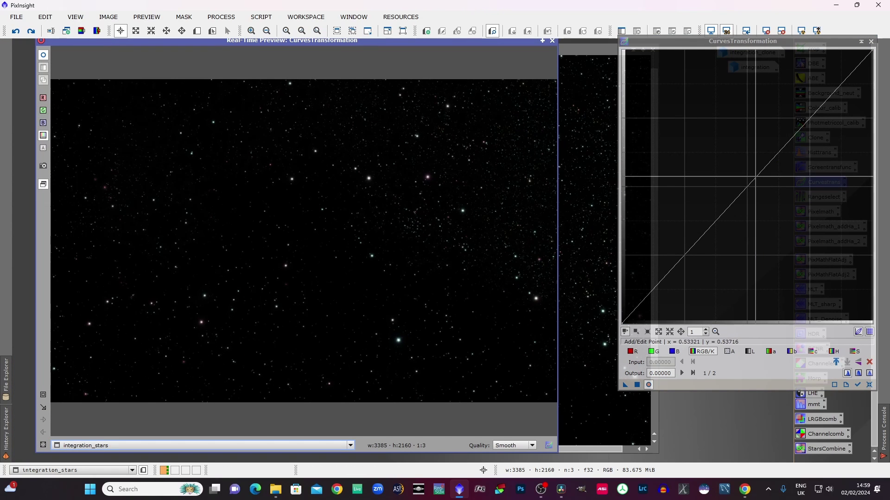
# Try an RGB/K S-curve on the stars with points at about 0.65, 0.86 and 0.24, 0.27
pyautogui.moveTo(757, 178); pyautogui.dragTo(785, 86)
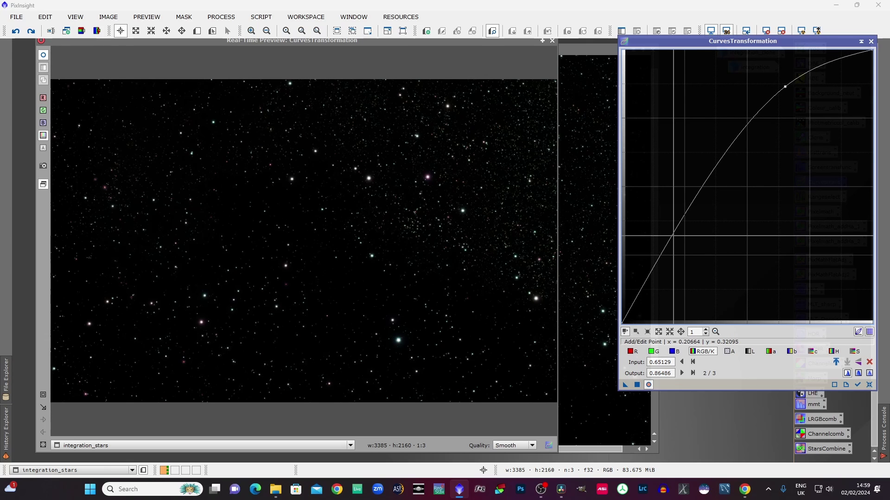
pyautogui.moveTo(673, 236)
pyautogui.mouseDown()
pyautogui.moveTo(697, 264)
pyautogui.moveTo(682, 251)
pyautogui.mouseUp()
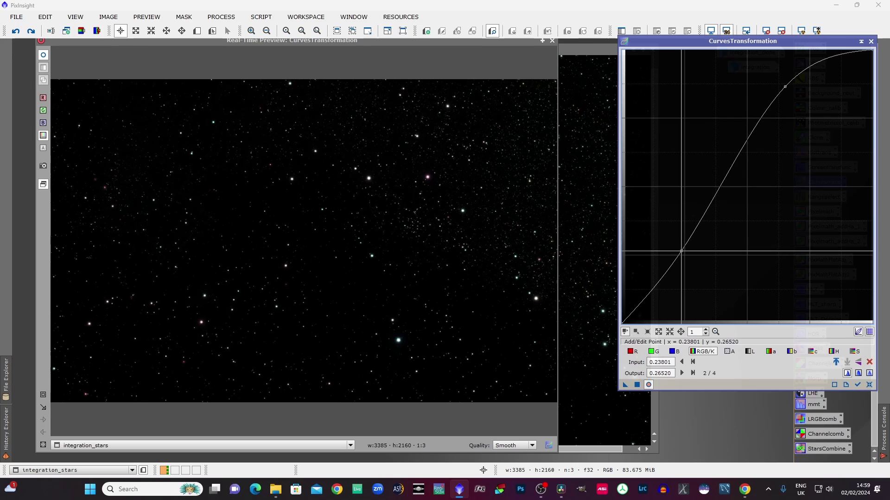
# Define a preview region around the star cluster in integration_stars and show Preview01 in the real-time preview
pyautogui.moveTo(458, 41); pyautogui.dragTo(461, 362)
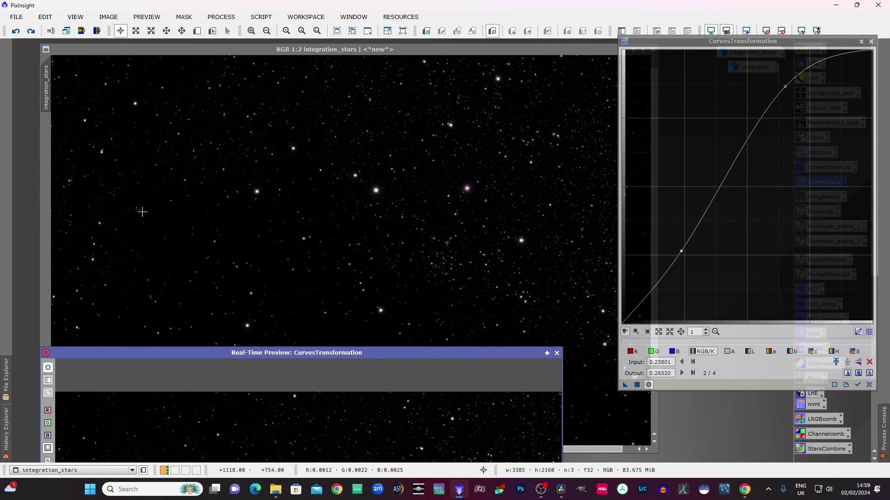
pyautogui.click(199, 32)
pyautogui.moveTo(350, 141); pyautogui.dragTo(598, 316)
pyautogui.moveTo(464, 354); pyautogui.dragTo(485, 45)
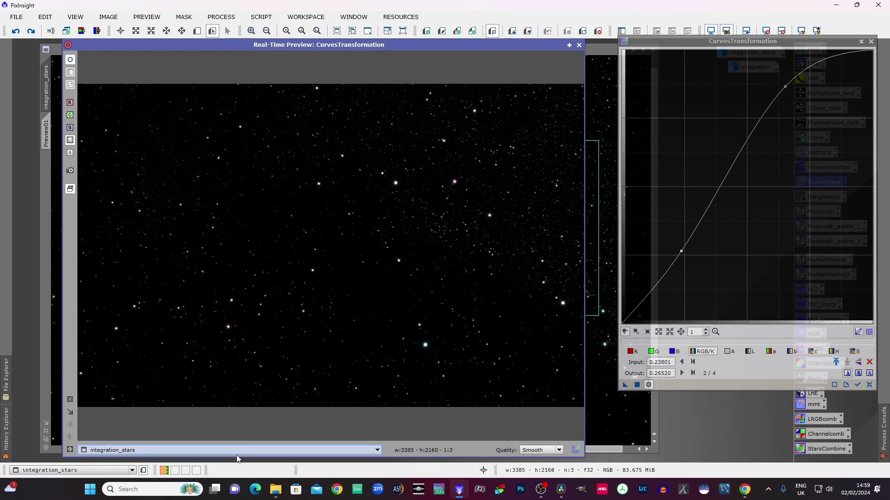
pyautogui.click(237, 452)
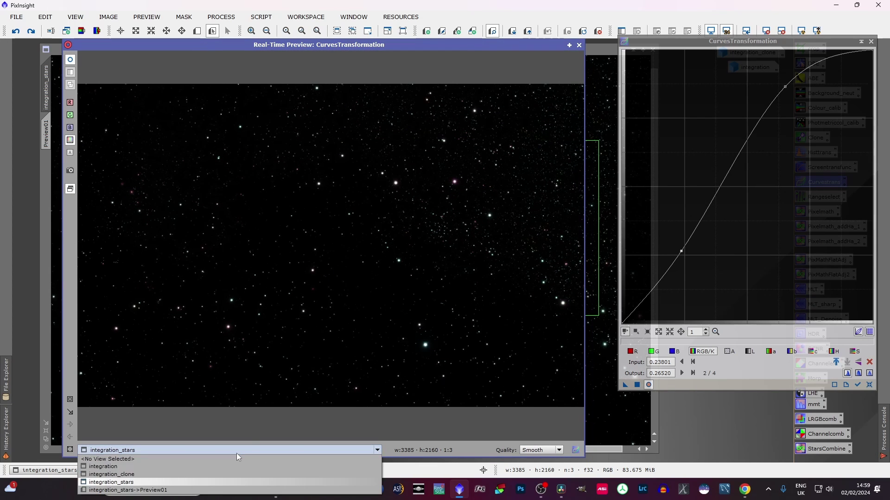
pyautogui.click(180, 491)
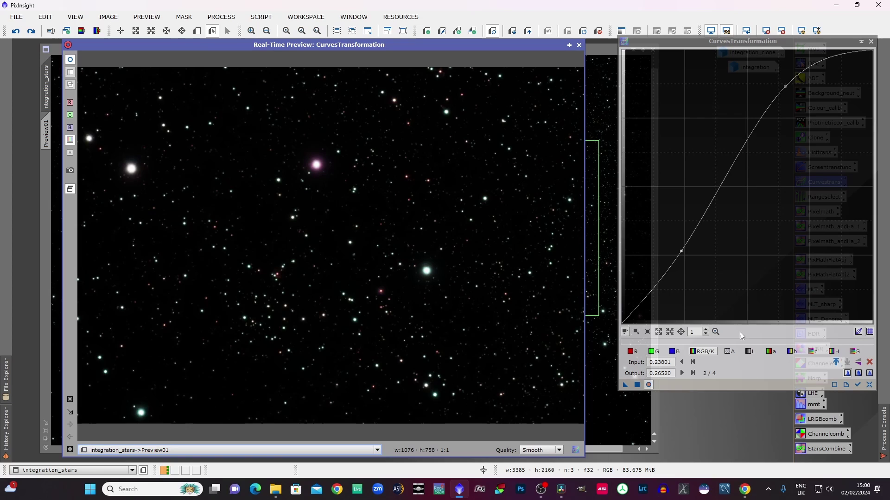
# Try lowering the RGB/K curve's points to about 0.40, 0.23 and 0.79, 0.65, and reset the curve
pyautogui.click(681, 251)
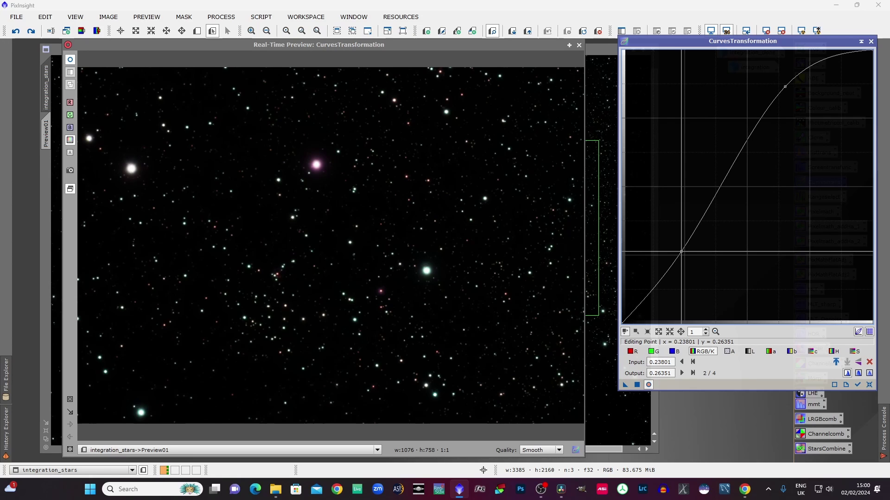
pyautogui.moveTo(681, 251)
pyautogui.mouseDown()
pyautogui.moveTo(705, 275)
pyautogui.moveTo(691, 255)
pyautogui.mouseUp()
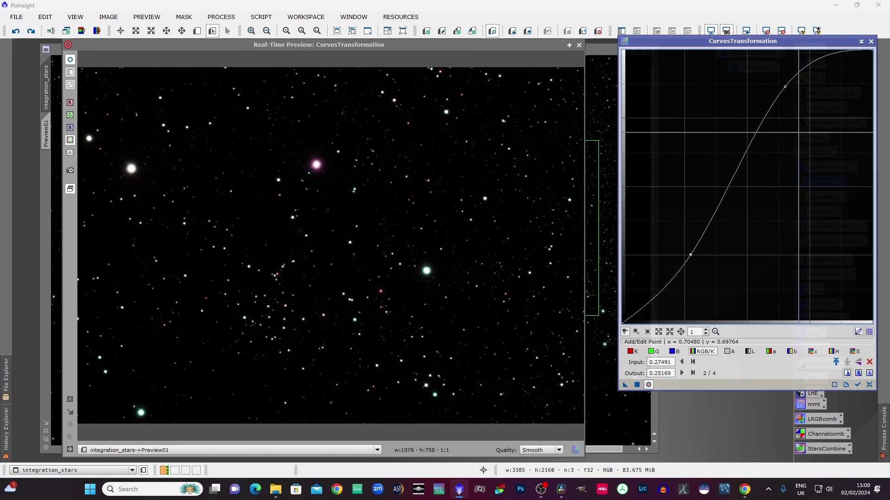
pyautogui.moveTo(785, 87); pyautogui.dragTo(790, 105)
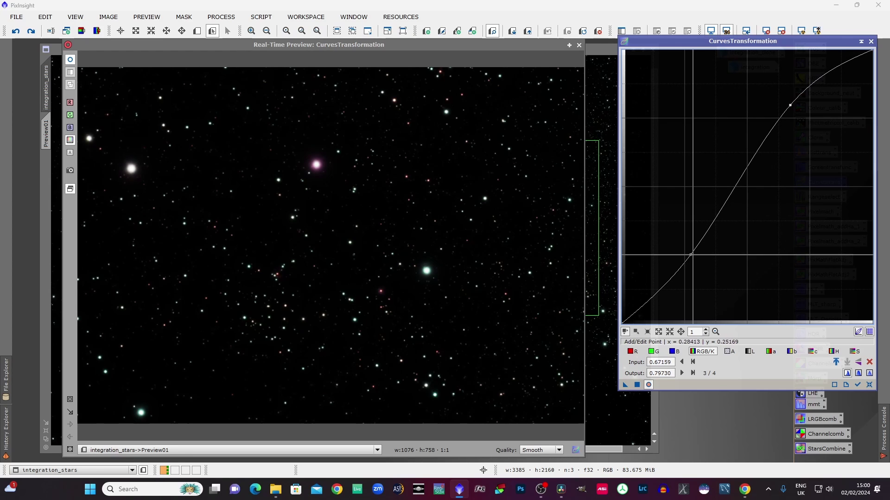
pyautogui.moveTo(692, 254); pyautogui.dragTo(707, 267)
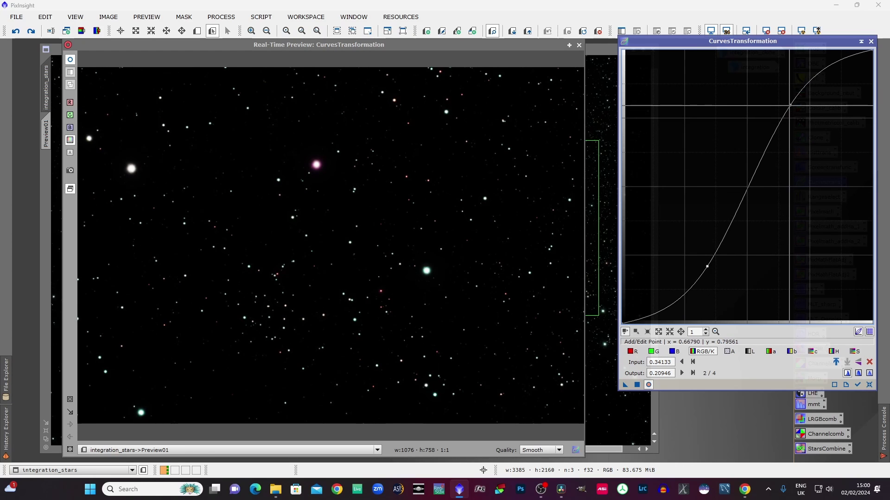
pyautogui.moveTo(789, 106); pyautogui.dragTo(819, 146)
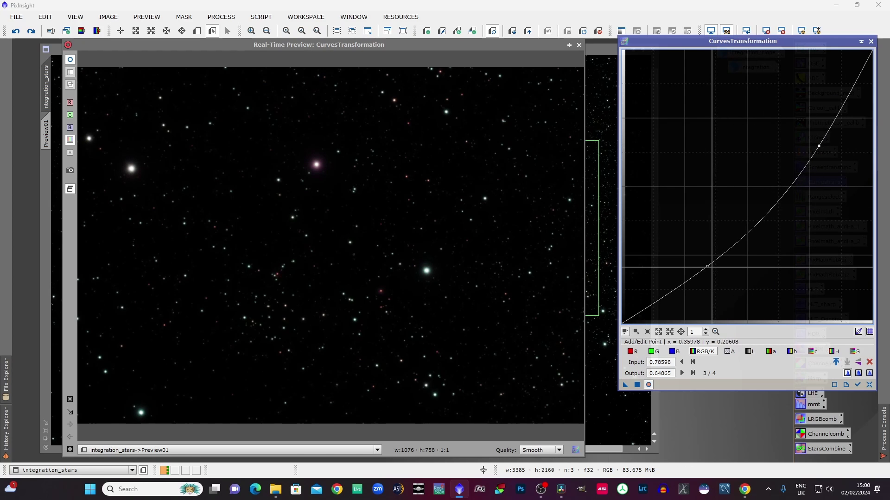
pyautogui.moveTo(707, 267)
pyautogui.mouseDown()
pyautogui.moveTo(741, 291)
pyautogui.moveTo(715, 205)
pyautogui.moveTo(721, 260)
pyautogui.mouseUp()
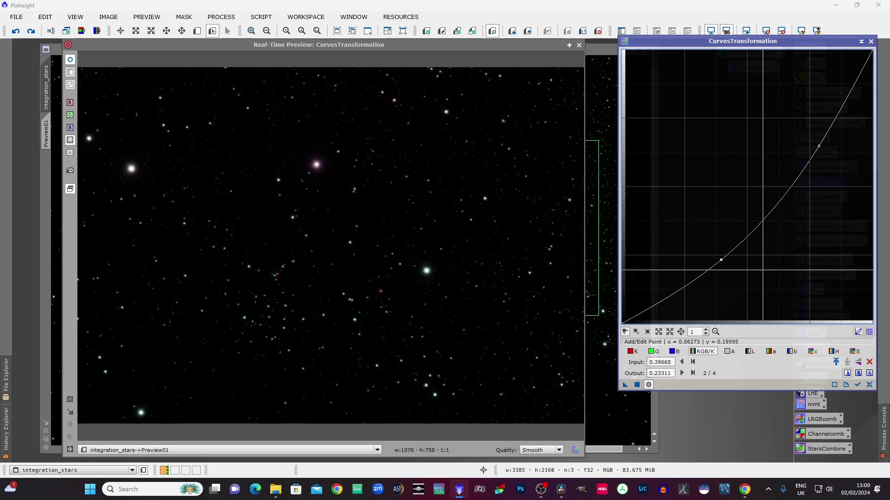
pyautogui.click(868, 385)
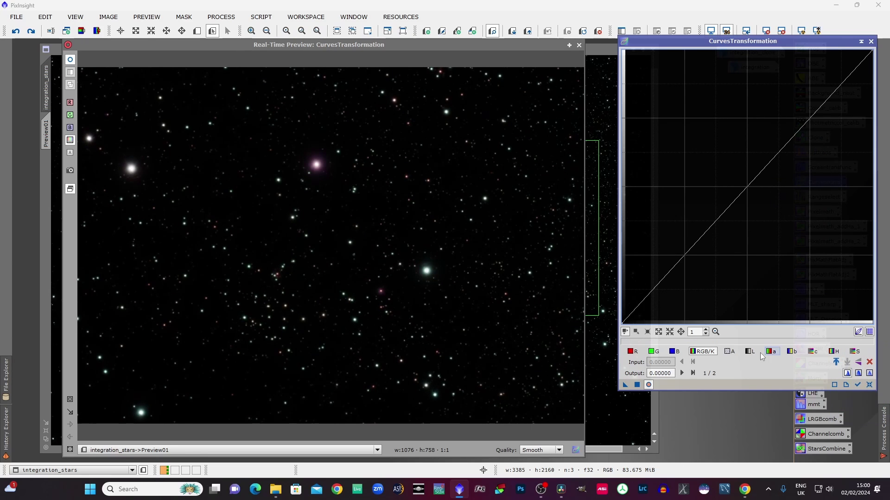
# Preview the whole integration_stars image and apply a saturation curve raised to about 0.42, 0.61 three times
pyautogui.click(288, 448)
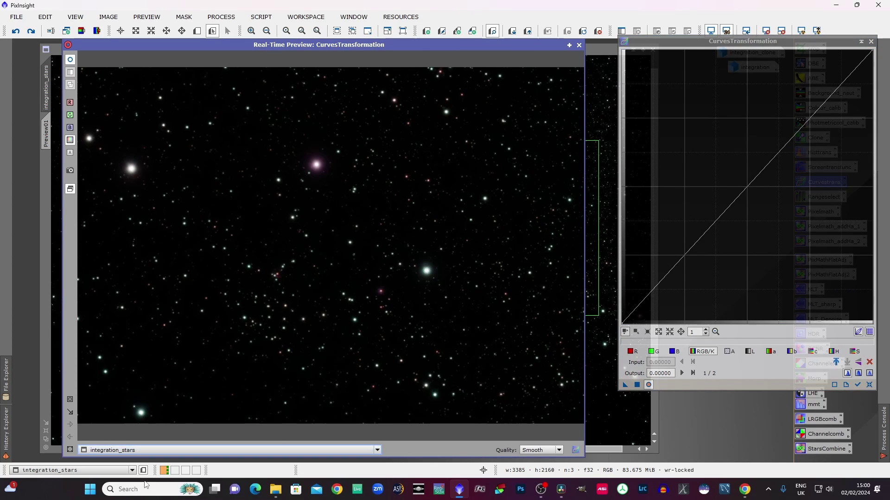
pyautogui.click(144, 483)
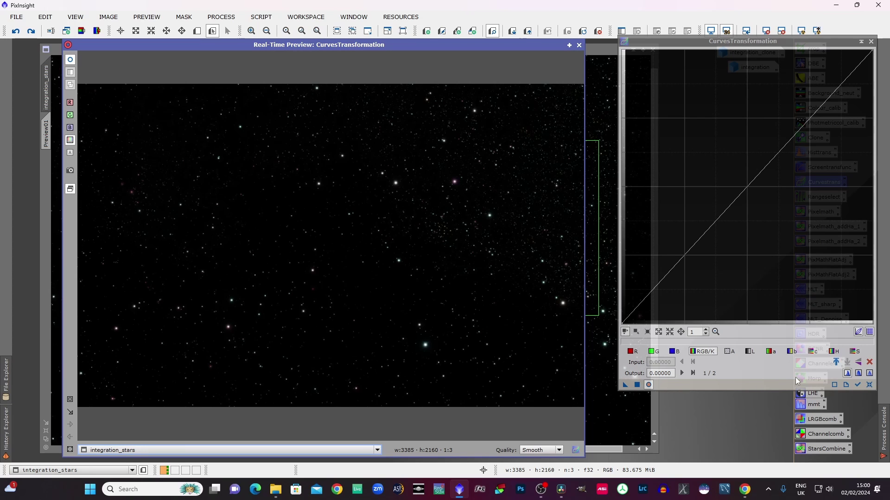
pyautogui.click(854, 352)
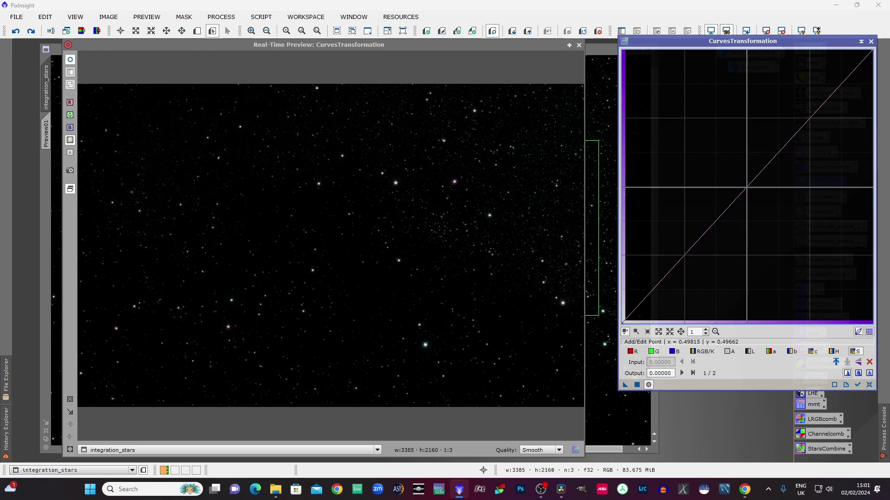
pyautogui.moveTo(740, 195); pyautogui.dragTo(726, 155)
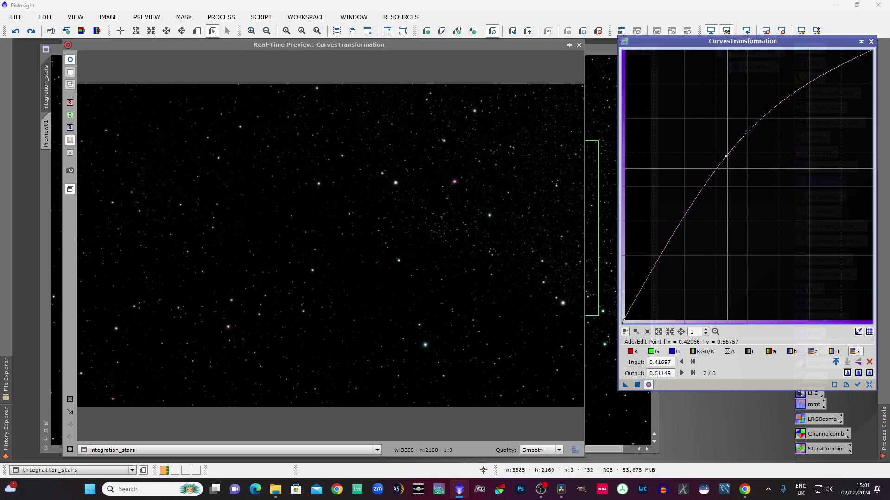
pyautogui.click(637, 386)
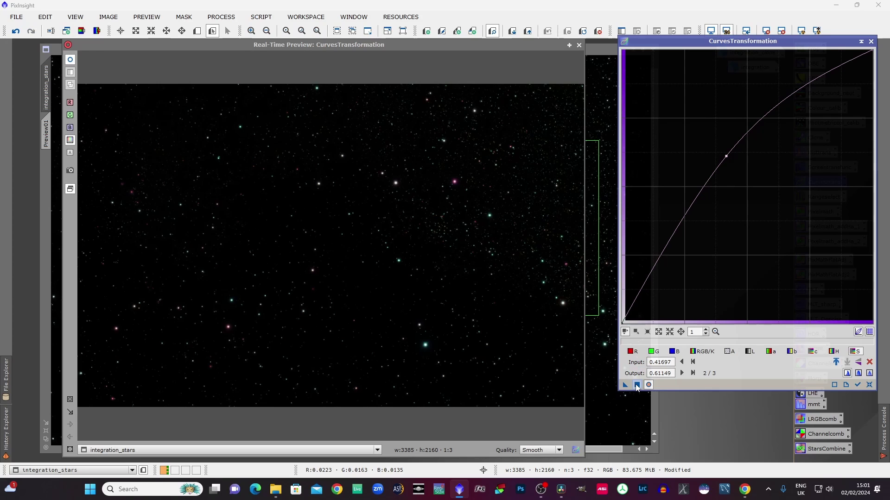
pyautogui.click(637, 387)
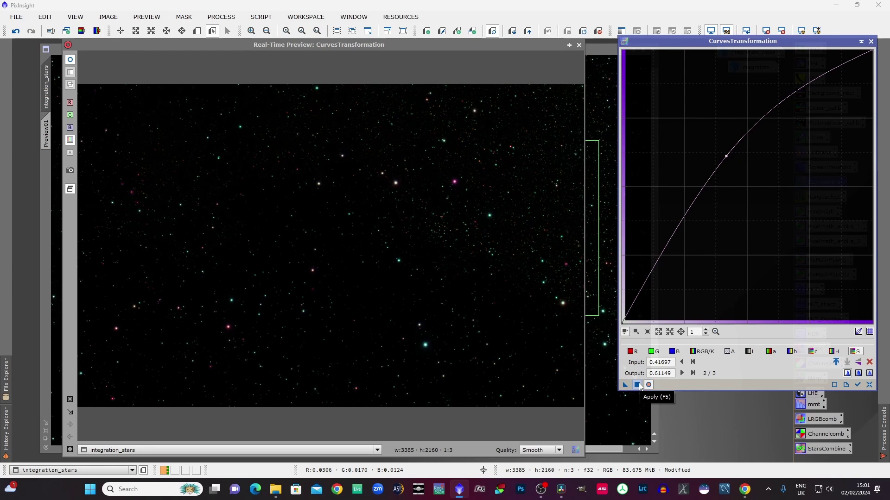
pyautogui.click(637, 385)
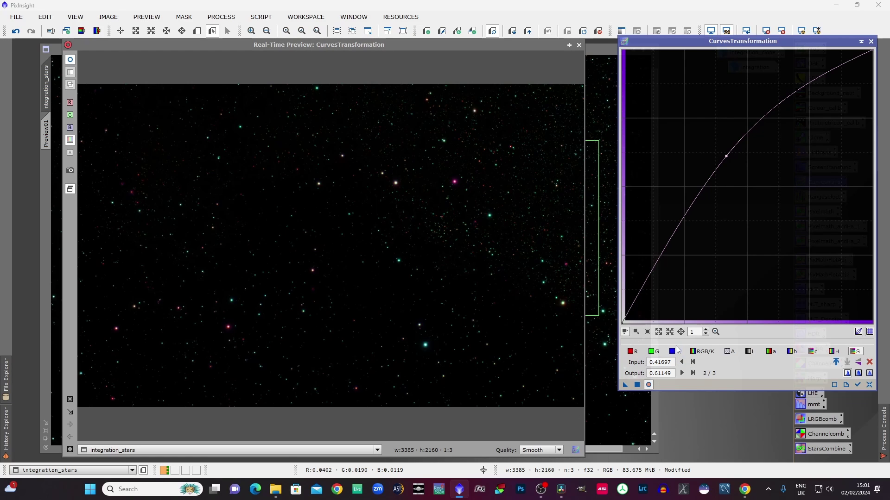
# Try lowering the green curve to about 0.54, 0.47 and about 0.56, 0.45, check it on Preview01, and reset the curves
pyautogui.click(653, 352)
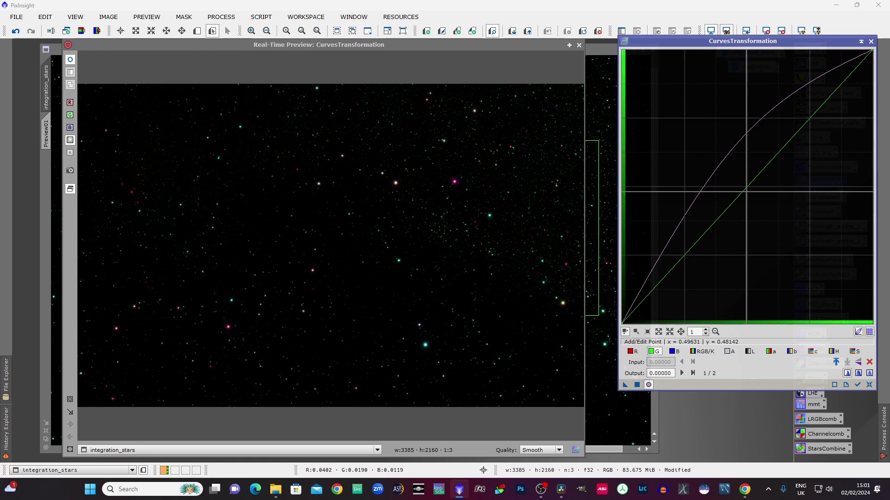
pyautogui.moveTo(746, 187); pyautogui.dragTo(759, 195)
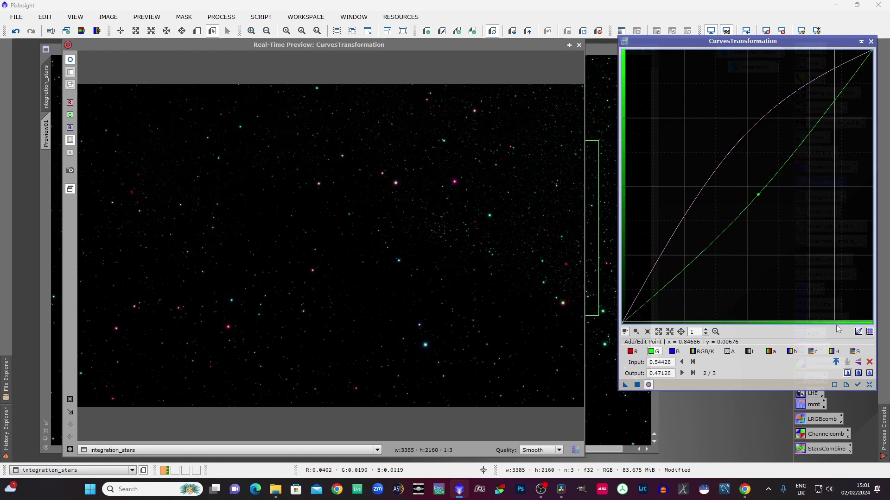
pyautogui.click(870, 384)
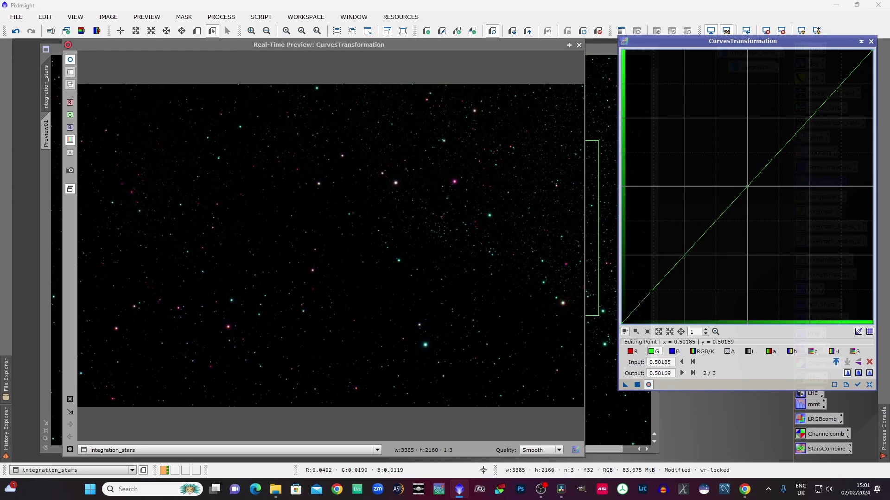
pyautogui.moveTo(747, 186); pyautogui.dragTo(762, 200)
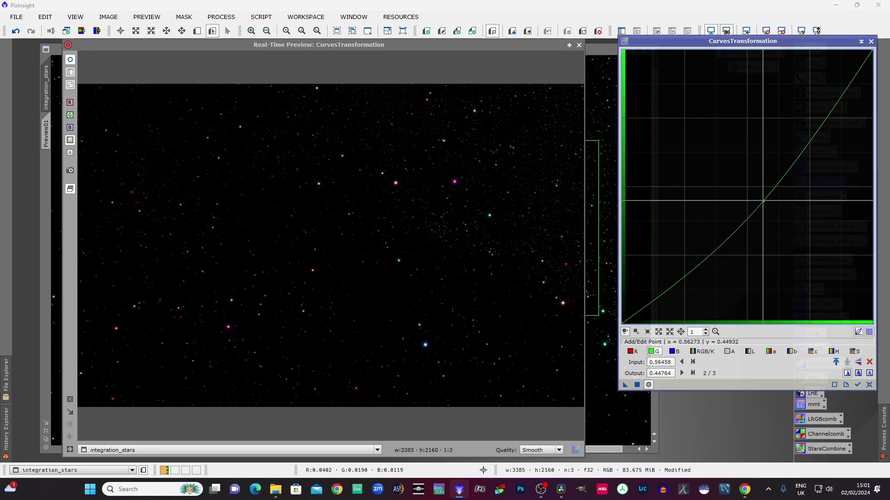
pyautogui.click(213, 452)
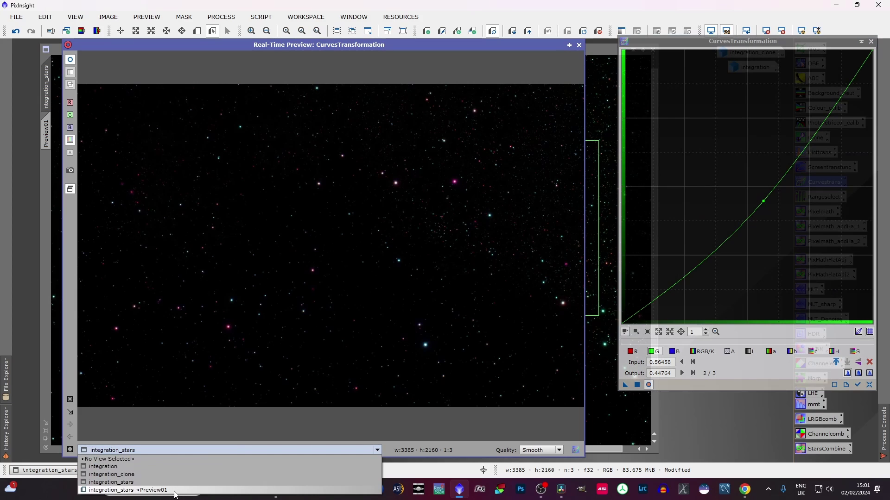
pyautogui.click(218, 490)
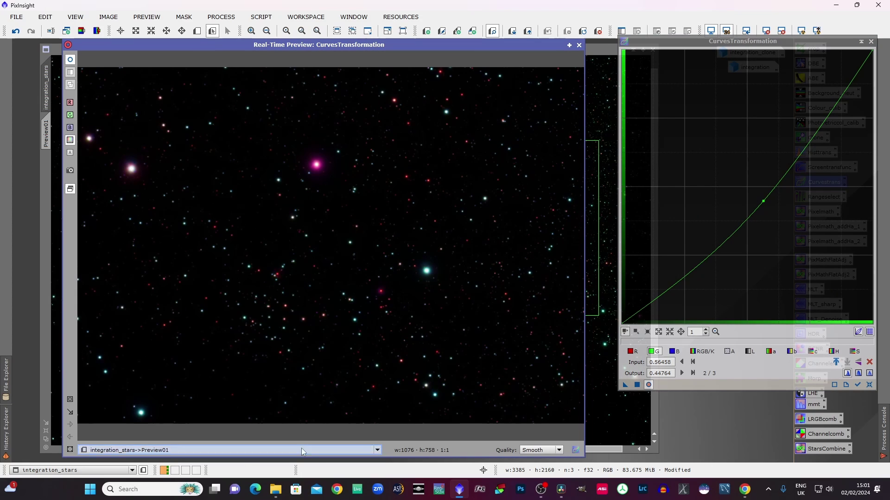
pyautogui.click(869, 385)
# Lower the saturation curve to about 0.58, 0.42 and apply it twice to the stars image
pyautogui.click(855, 351)
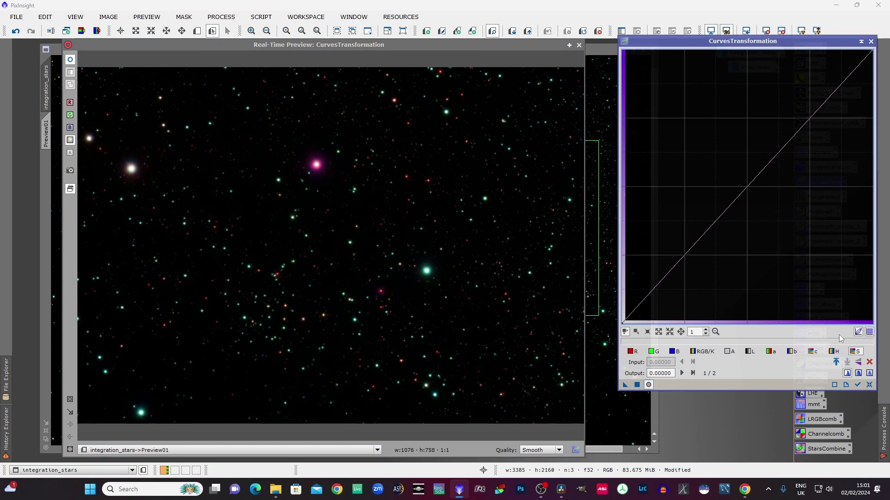
pyautogui.moveTo(768, 163); pyautogui.dragTo(768, 209)
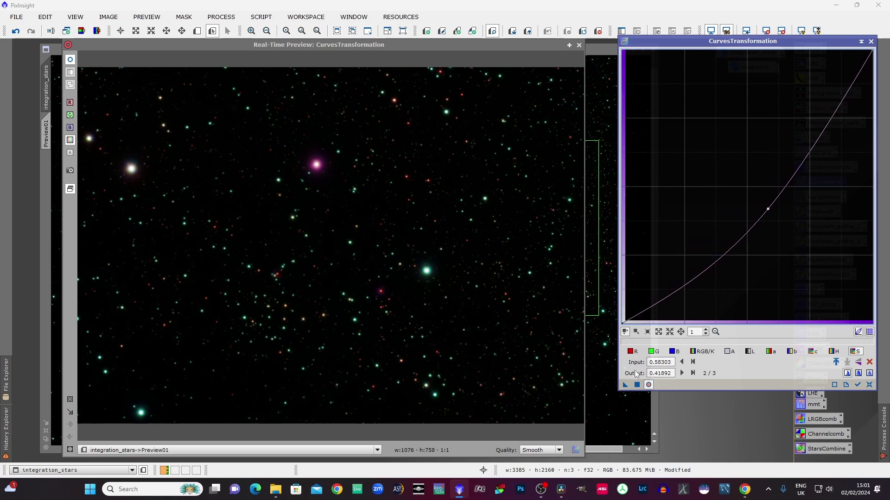
pyautogui.click(637, 386)
pyautogui.click(638, 384)
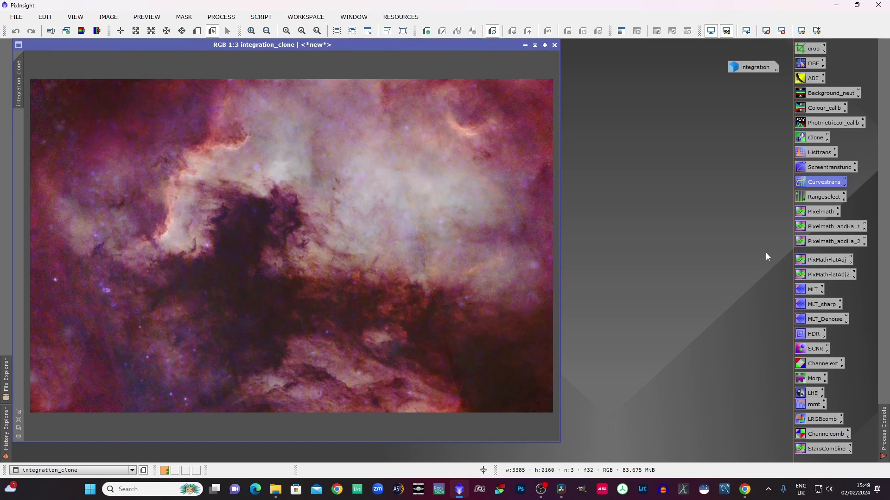
# Open CurvesTransformation with a real-time preview of integration_clone and look through the R, G, B, RGB/K and alpha curves
pyautogui.doubleClick(824, 181)
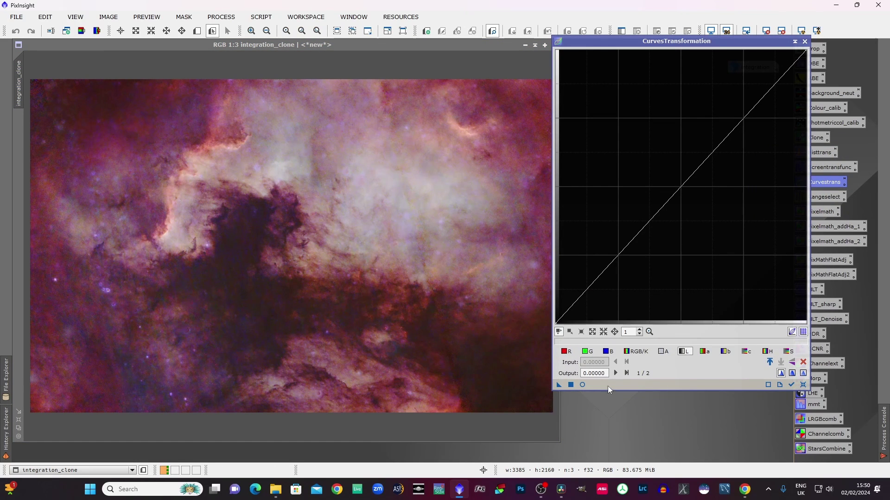
pyautogui.click(583, 384)
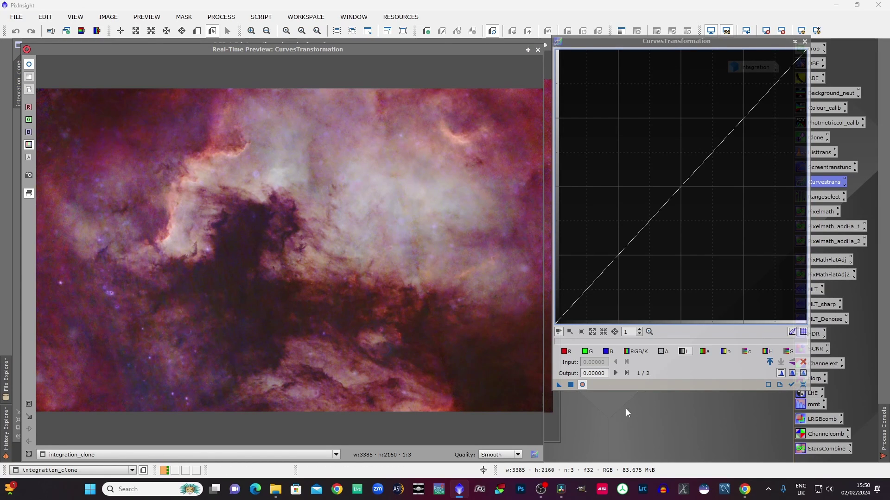
pyautogui.click(564, 351)
pyautogui.click(587, 351)
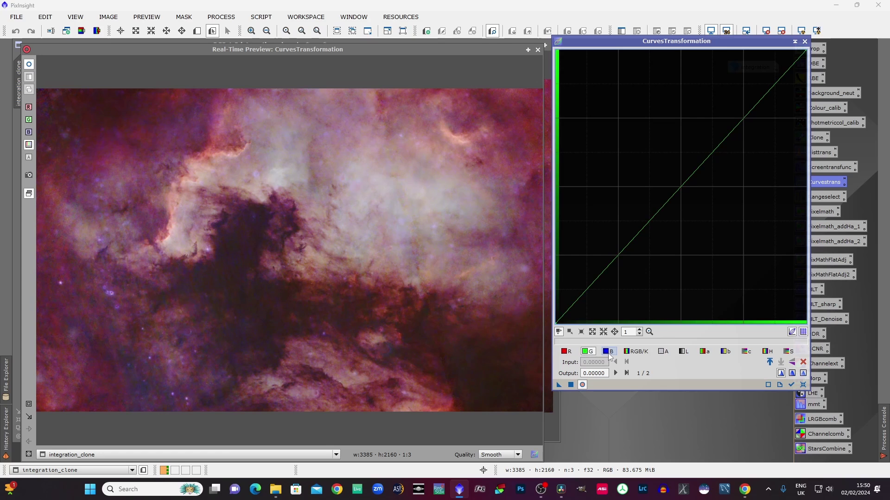
pyautogui.click(609, 352)
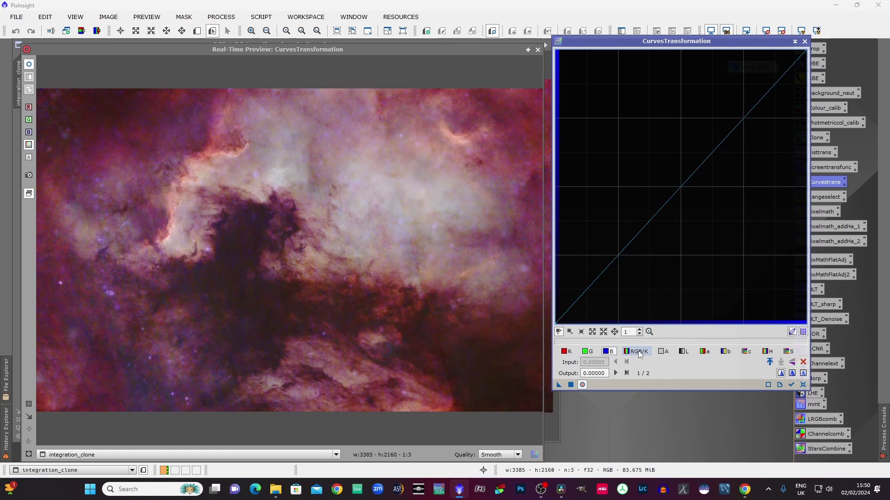
pyautogui.click(638, 353)
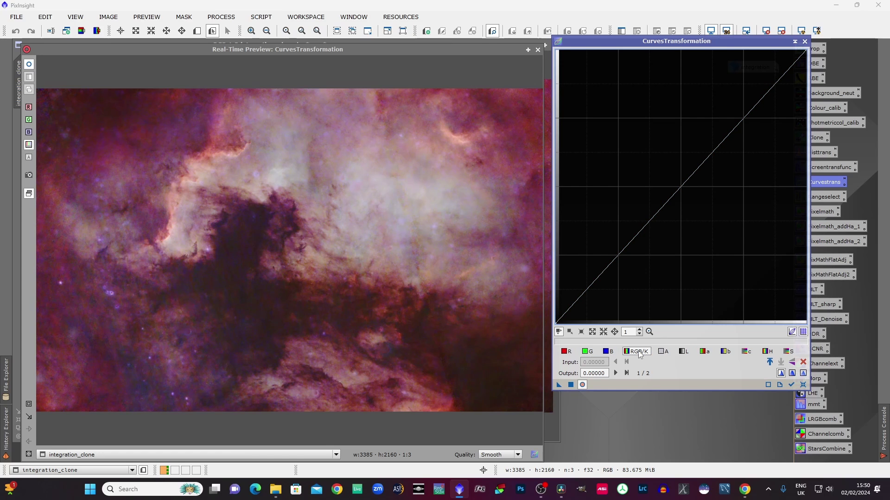
pyautogui.click(663, 353)
# Try a lightness S-curve on the nebula with points at about 0.61, 0.75 and 0.29, 0.24, and reset it
pyautogui.click(684, 352)
pyautogui.moveTo(721, 142); pyautogui.dragTo(709, 119)
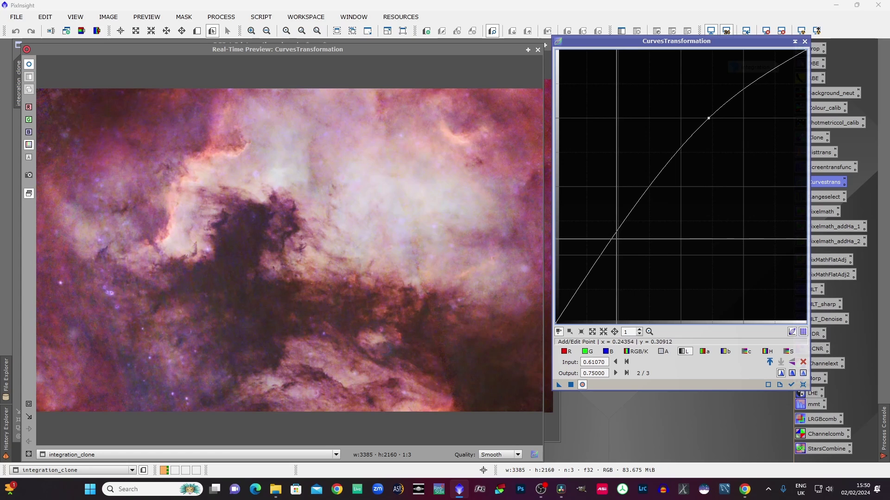
pyautogui.click(619, 247)
pyautogui.moveTo(619, 247); pyautogui.dragTo(627, 256)
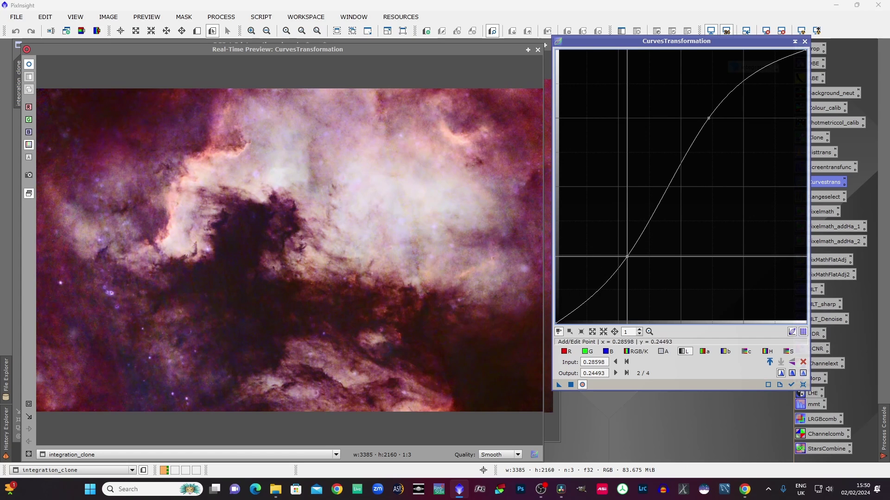
pyautogui.click(803, 384)
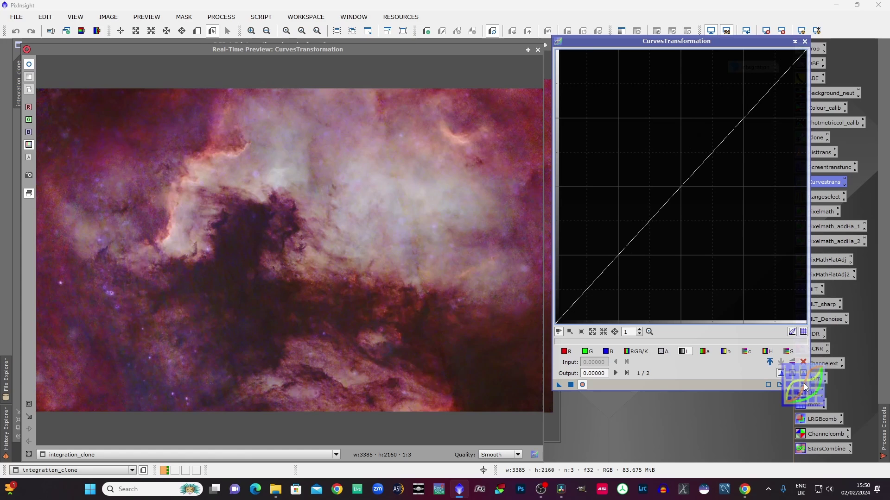
# Try a CIE a* curve on the nebula with points at about 0.22, 0.10 and 0.74, 0.70, and reset it
pyautogui.click(703, 352)
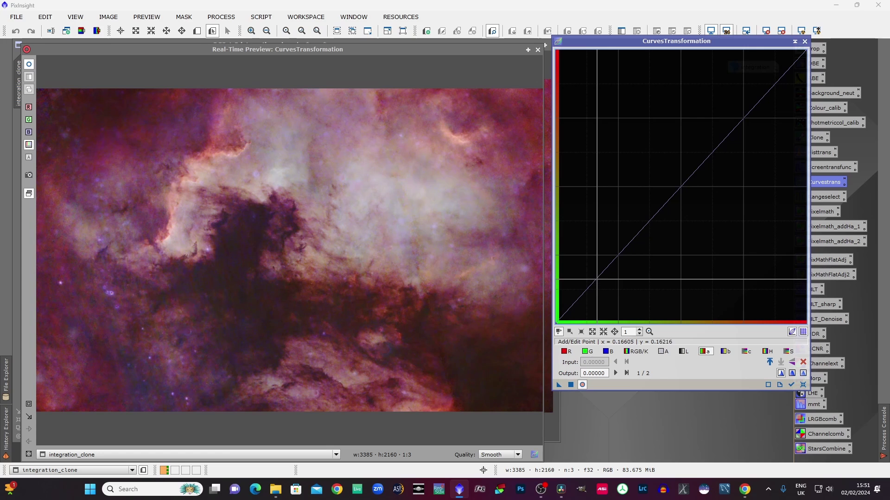
pyautogui.moveTo(597, 279); pyautogui.dragTo(610, 294)
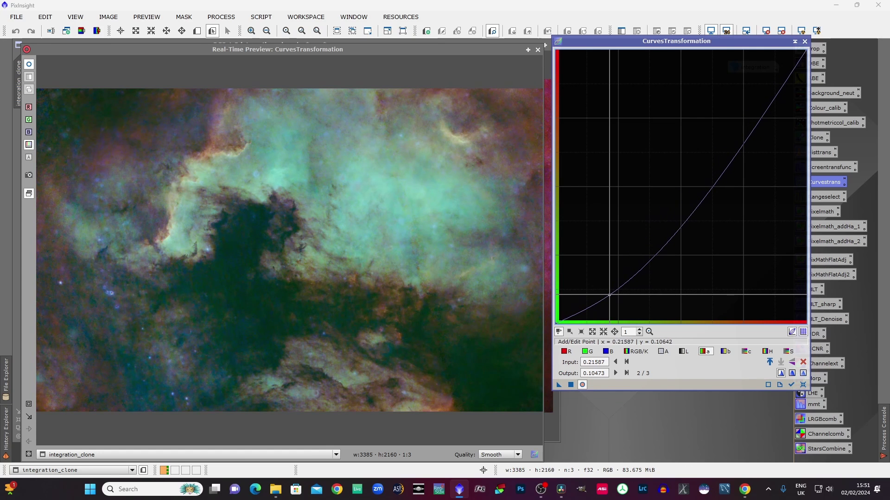
pyautogui.moveTo(743, 145)
pyautogui.mouseDown()
pyautogui.moveTo(706, 99)
pyautogui.moveTo(741, 131)
pyautogui.mouseUp()
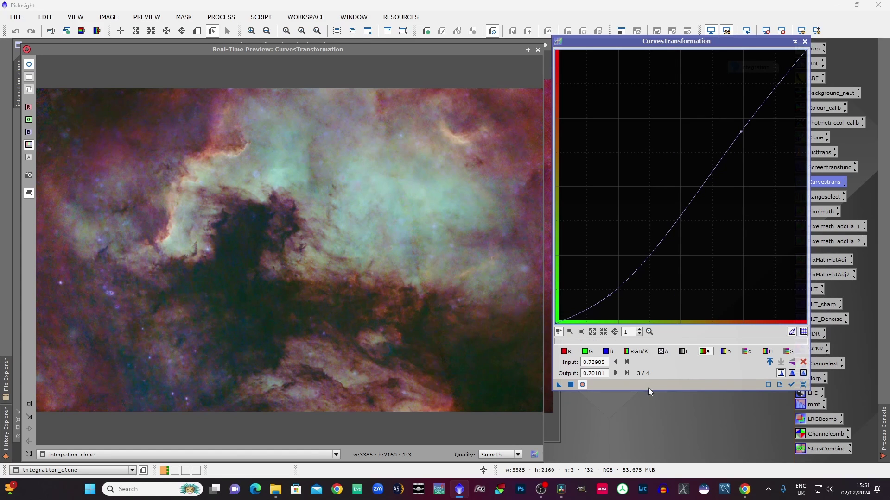
pyautogui.click(802, 385)
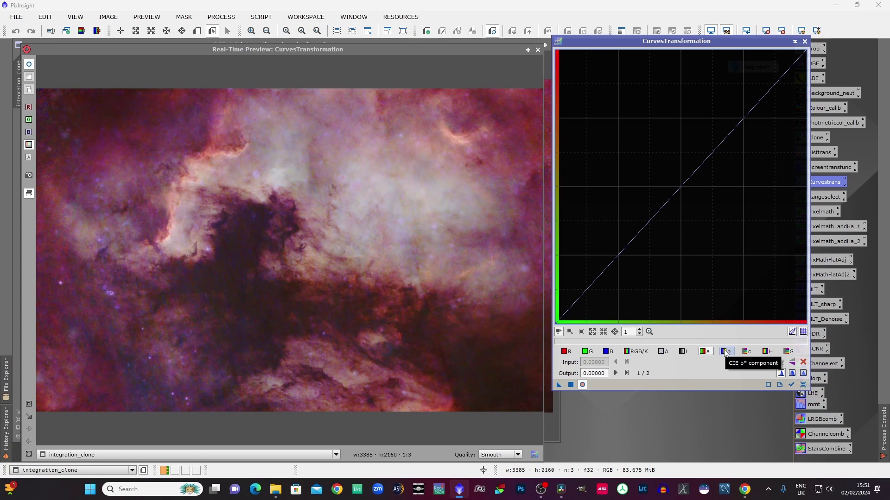
# Try a CIE b* S-curve on the nebula with points at about 0.66, 0.74 and 0.31, 0.15, and reset it
pyautogui.click(726, 352)
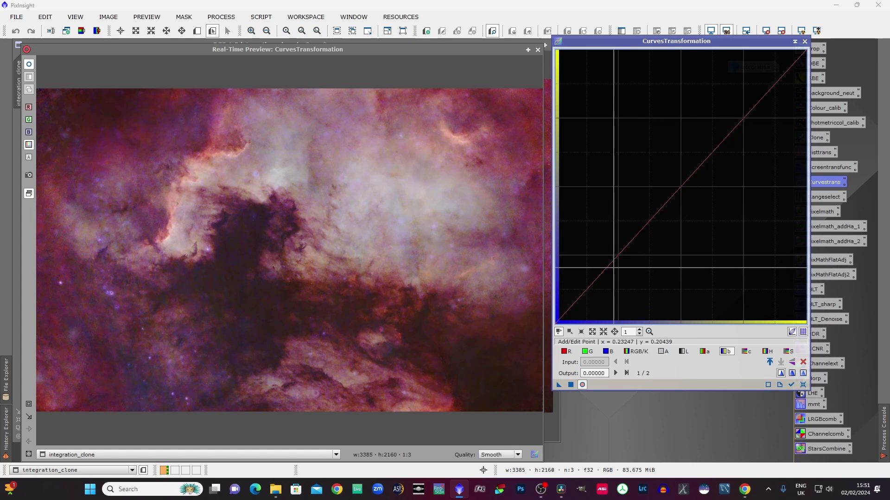
pyautogui.moveTo(604, 272)
pyautogui.mouseDown()
pyautogui.moveTo(598, 259)
pyautogui.moveTo(610, 277)
pyautogui.mouseUp()
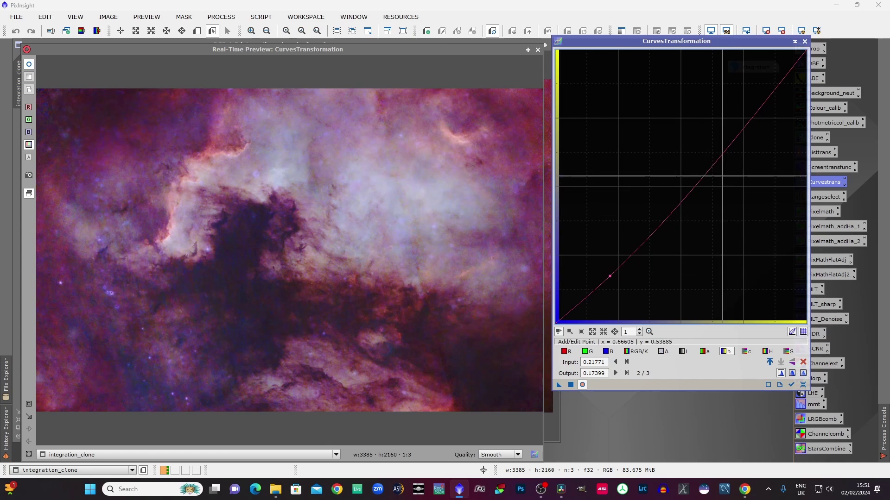
pyautogui.moveTo(722, 153); pyautogui.dragTo(721, 119)
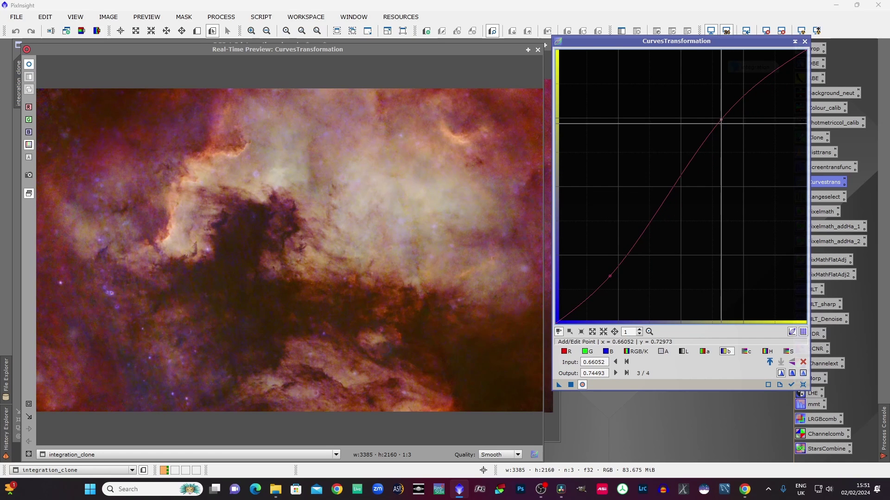
pyautogui.moveTo(609, 276); pyautogui.dragTo(634, 283)
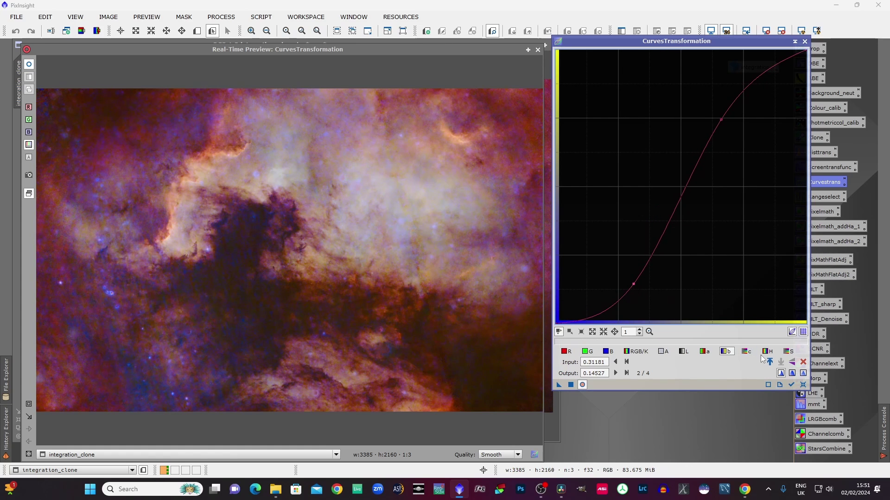
pyautogui.click(803, 385)
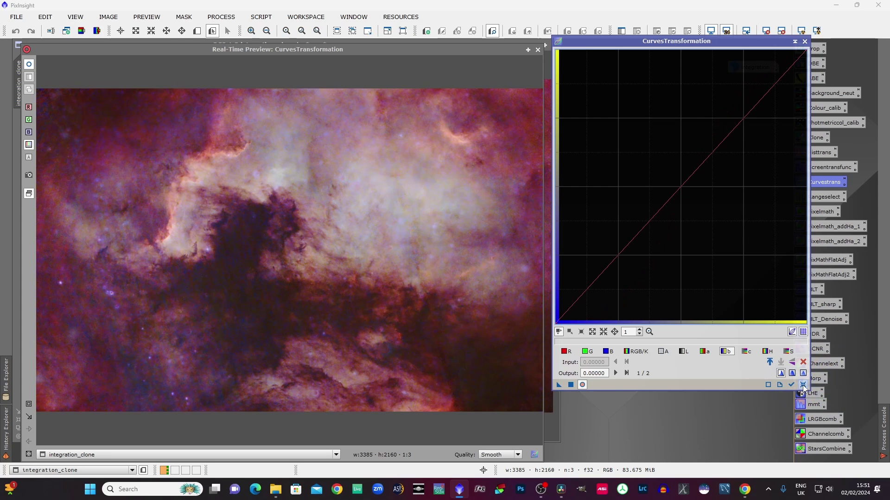
# Try raising the CIE c* curve to about 0.46, 0.63, bring the point back to about 0.50, 0.50, and reset the curve
pyautogui.click(747, 351)
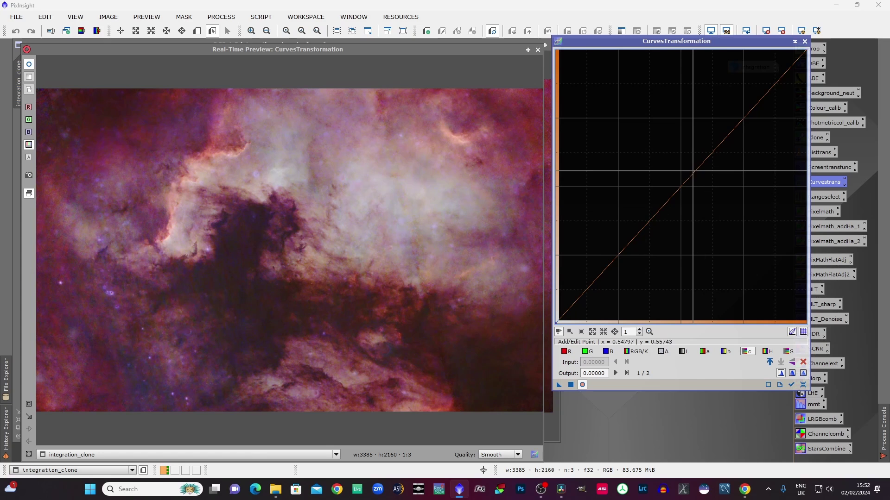
pyautogui.moveTo(688, 181); pyautogui.dragTo(670, 151)
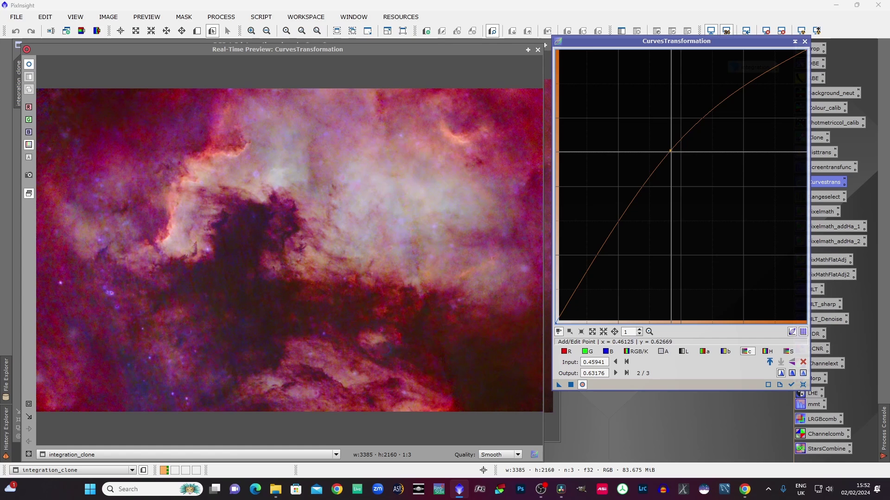
pyautogui.moveTo(671, 152); pyautogui.dragTo(679, 186)
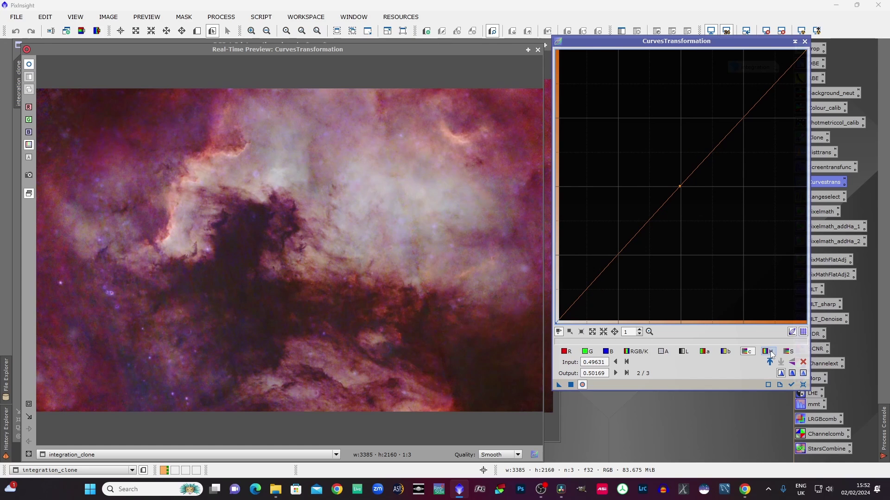
pyautogui.click(803, 385)
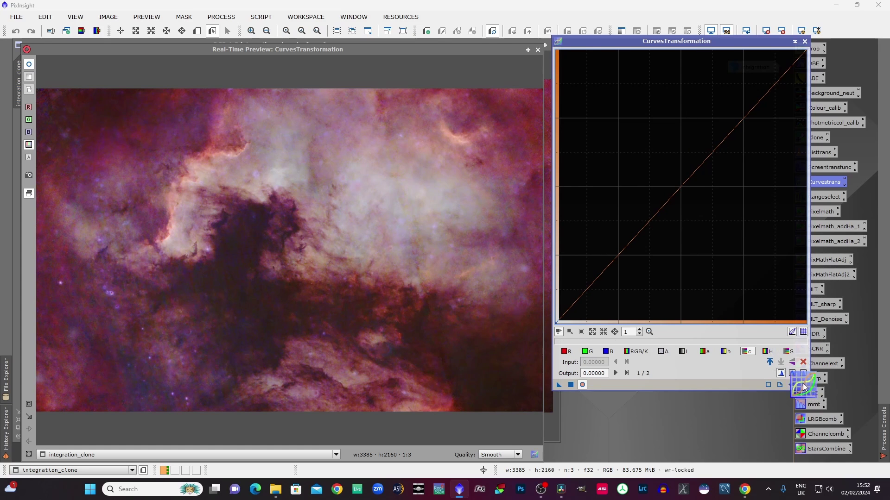
# Try bending the nebula's hue curve from a single point at about 0.49, 0.78 to points at about 0.18, 0.66 and 0.64, 0.53, and reset it
pyautogui.click(769, 352)
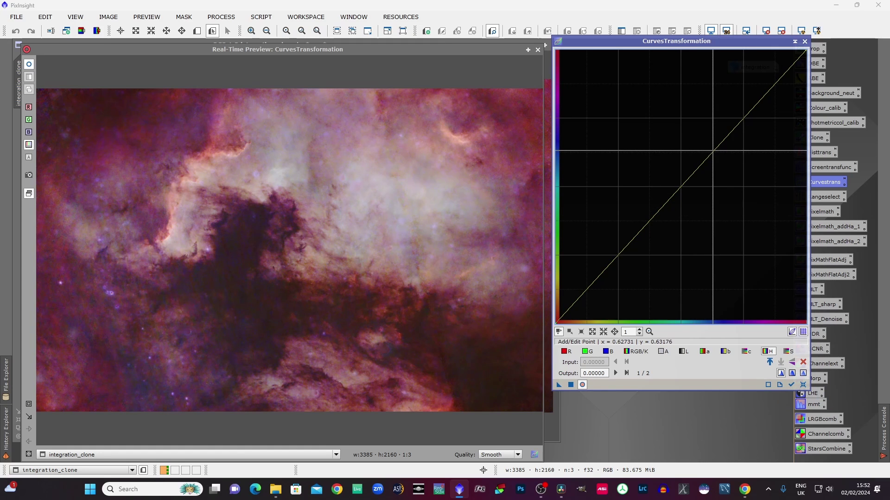
pyautogui.moveTo(713, 150); pyautogui.dragTo(679, 108)
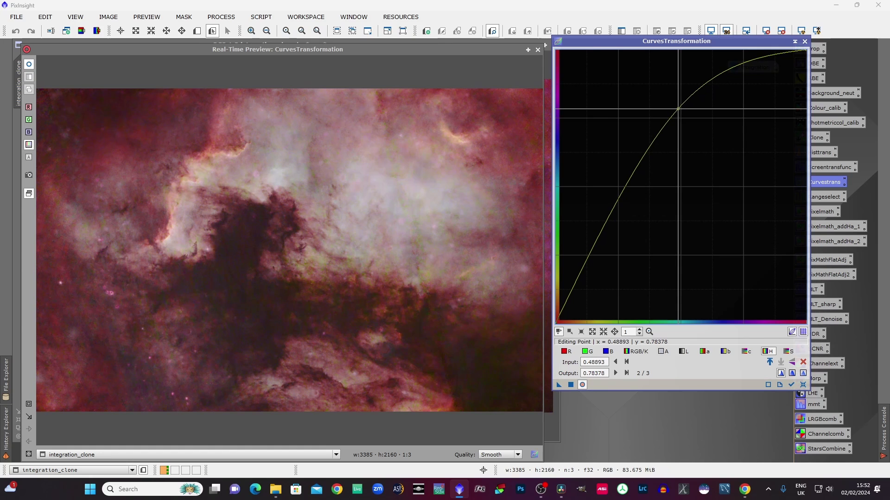
pyautogui.moveTo(611, 224); pyautogui.dragTo(601, 141)
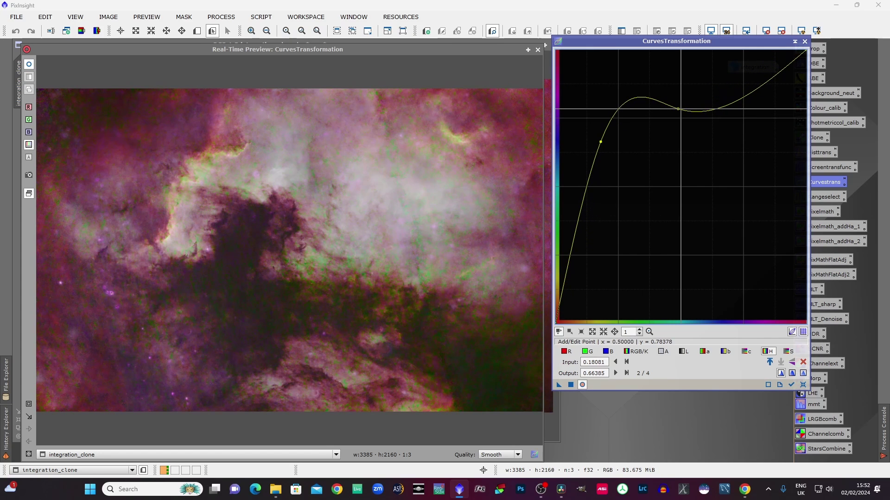
pyautogui.moveTo(678, 109); pyautogui.dragTo(717, 177)
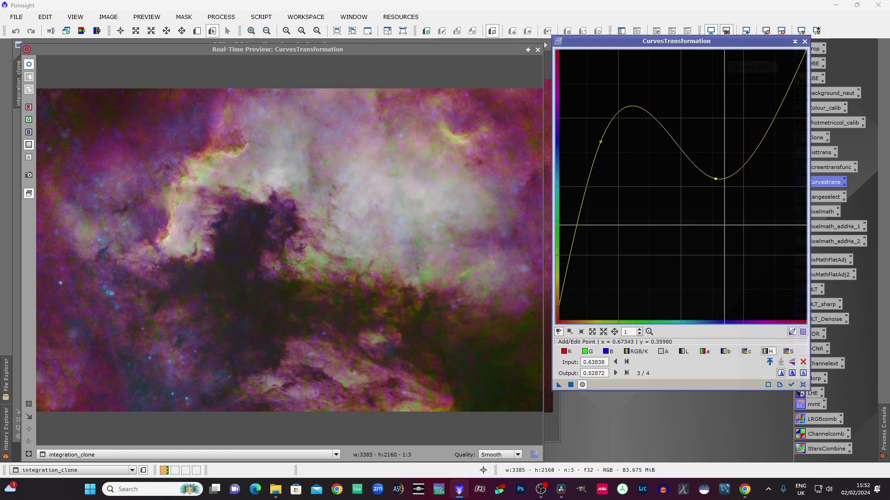
pyautogui.click(803, 386)
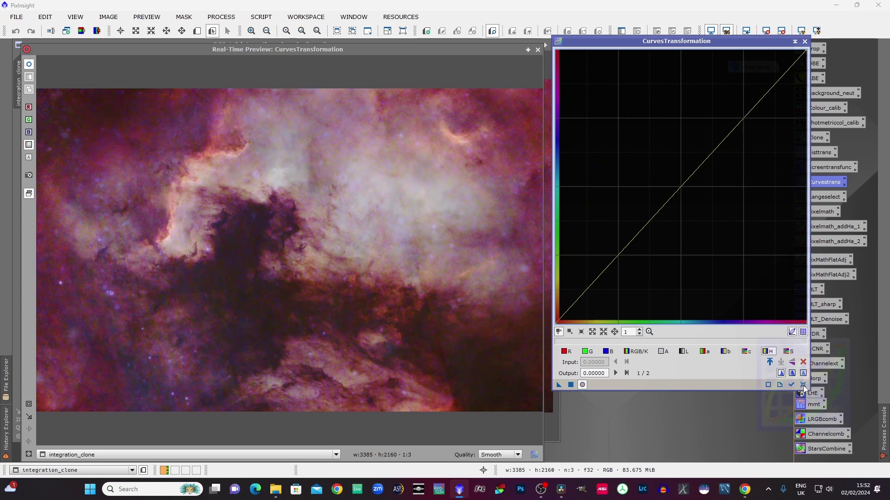
# Show the saturation curve for integration_clone in CurvesTransformation
pyautogui.click(788, 351)
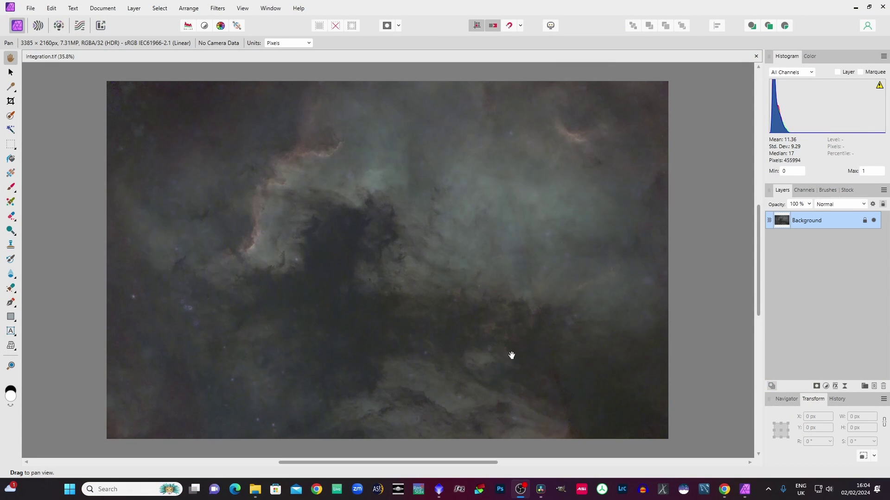
# Switch to Affinity Photo and, in the Develop persona, raise the midpoint of integration.tif's Master tone curve and develop the image
pyautogui.click(59, 25)
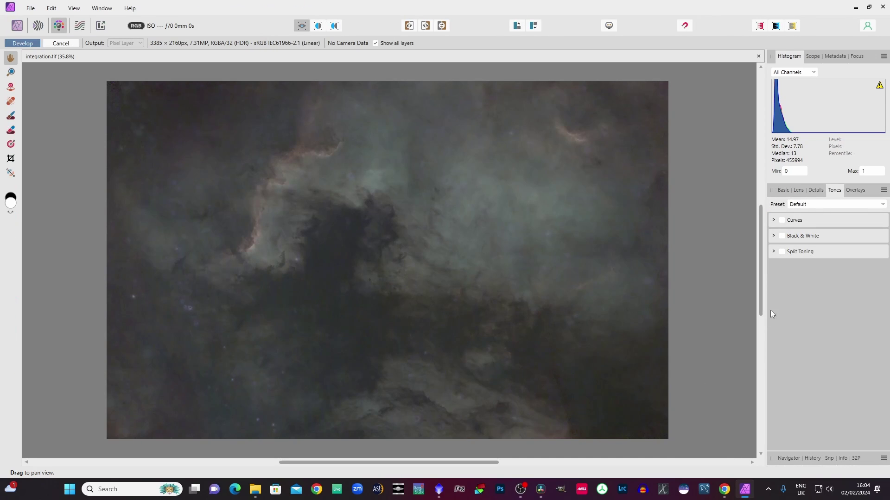
pyautogui.click(783, 221)
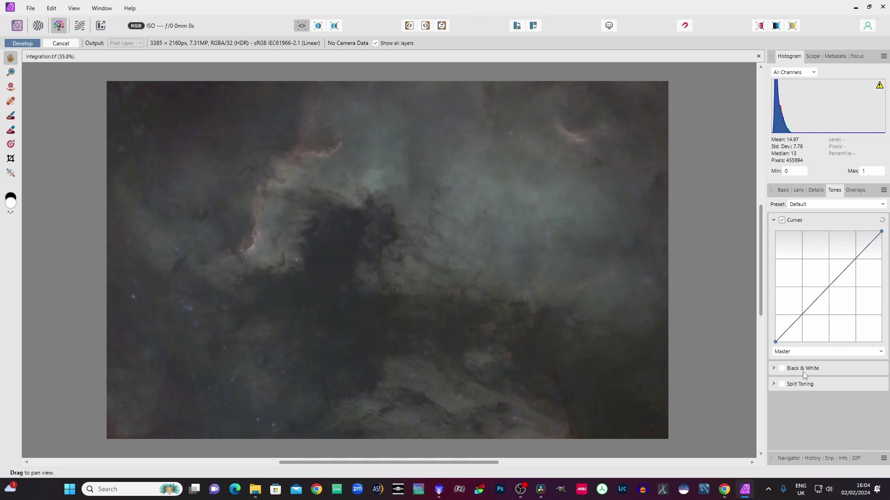
pyautogui.click(818, 352)
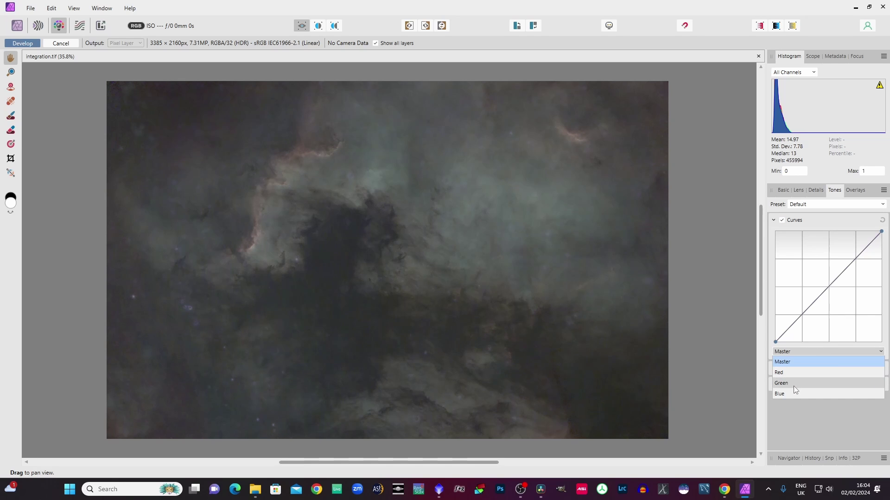
pyautogui.click(829, 428)
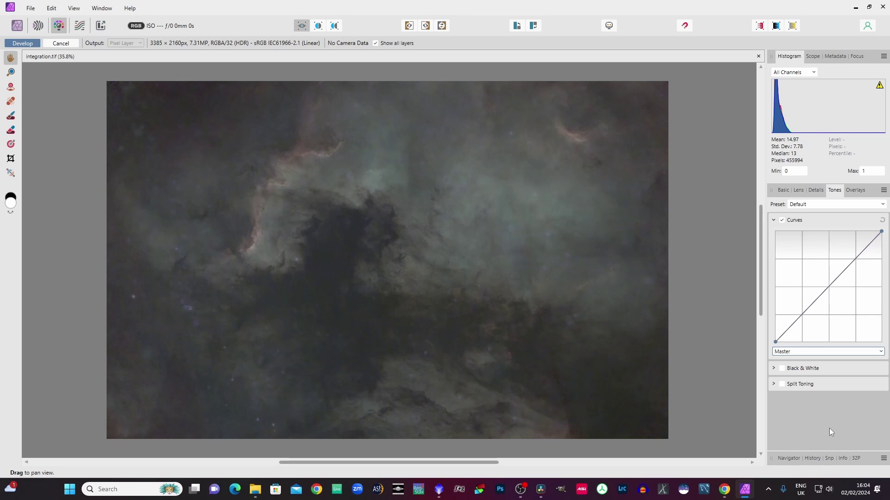
pyautogui.click(829, 286)
pyautogui.moveTo(830, 287); pyautogui.dragTo(825, 278)
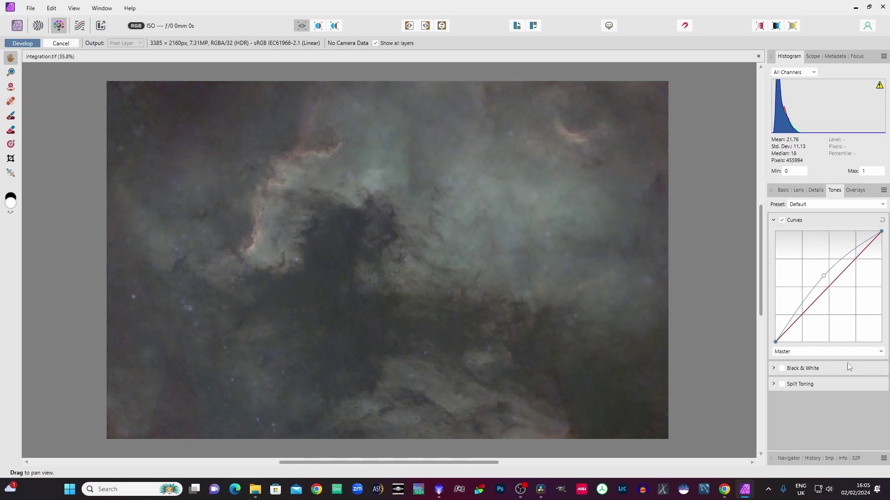
pyautogui.click(18, 43)
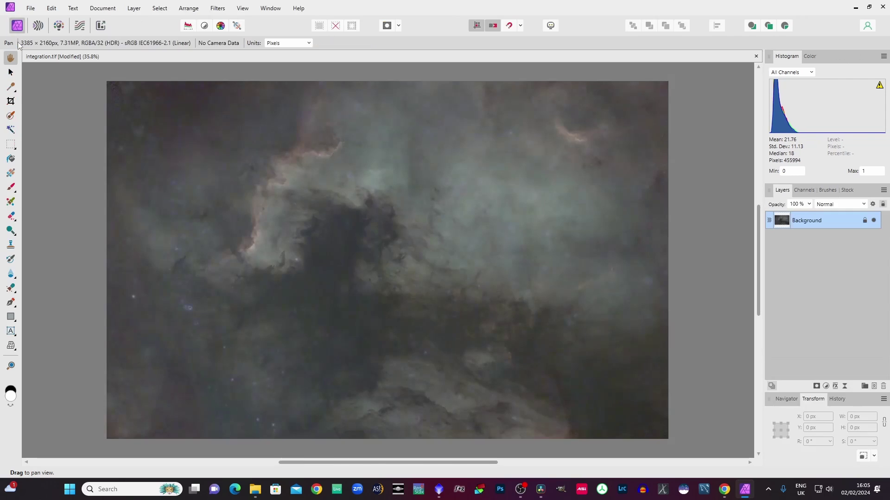
# Develop the nebula a second time with a gentler lift at the midpoint of the Master curve
pyautogui.click(59, 27)
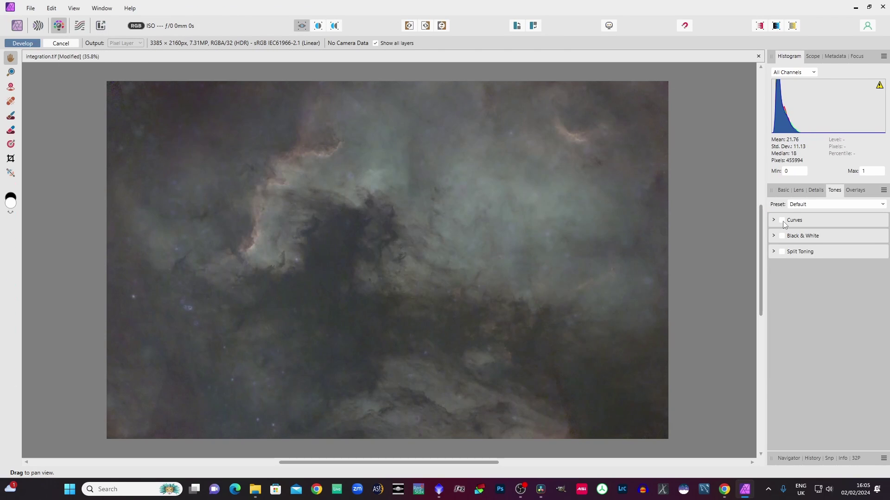
pyautogui.click(783, 221)
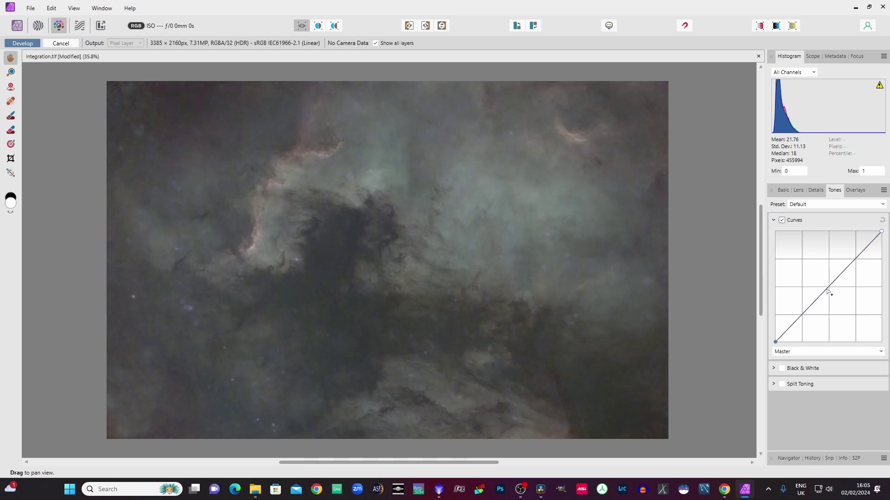
pyautogui.moveTo(830, 291); pyautogui.dragTo(825, 284)
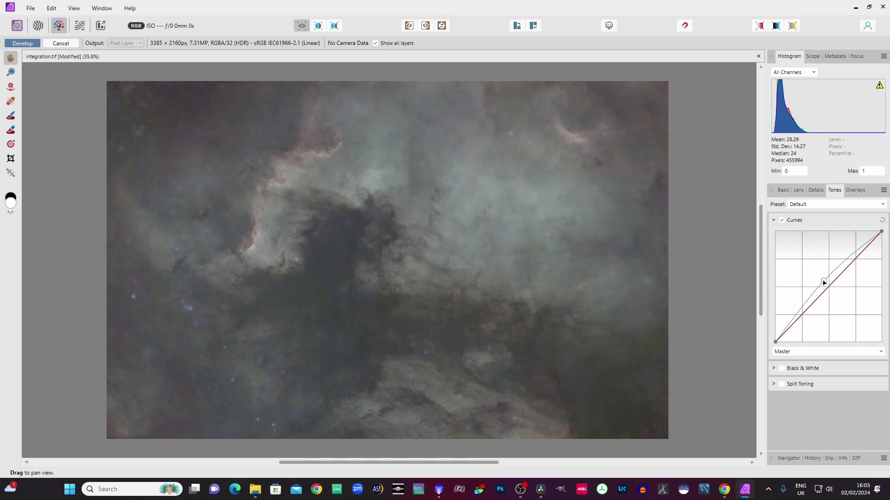
pyautogui.click(27, 43)
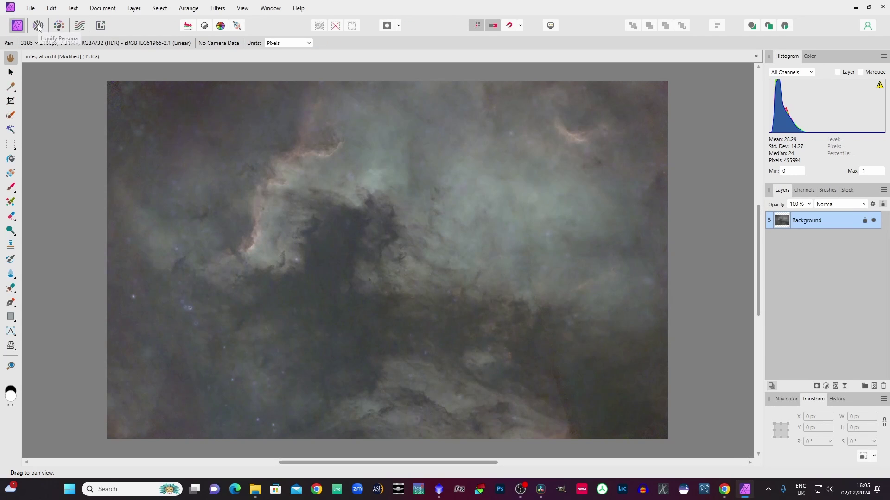
# Develop the nebula with a Master S-curve that raises the upper quarter and pulls the shadows slightly below the diagonal
pyautogui.click(59, 25)
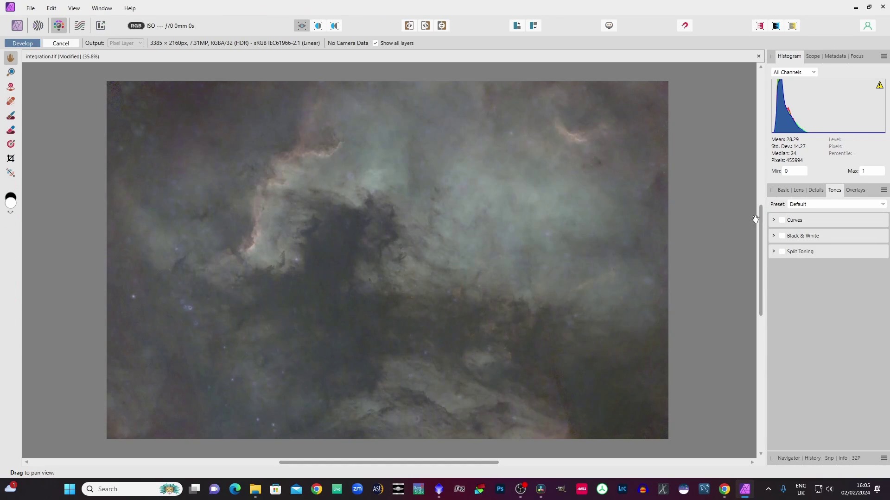
pyautogui.click(782, 221)
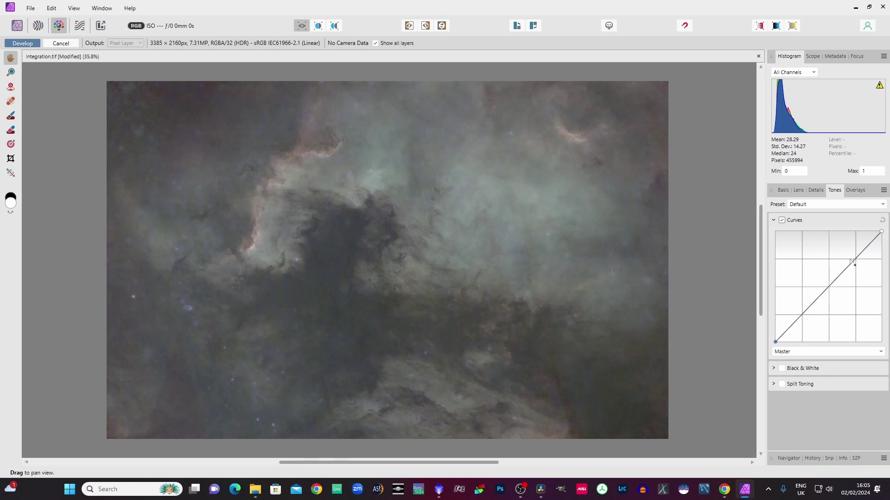
pyautogui.moveTo(852, 266); pyautogui.dragTo(849, 255)
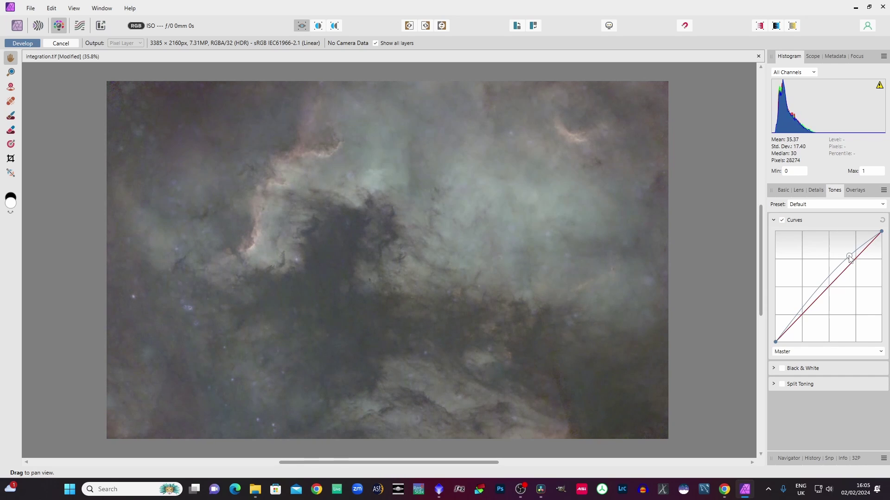
pyautogui.click(806, 305)
pyautogui.moveTo(806, 307); pyautogui.dragTo(811, 310)
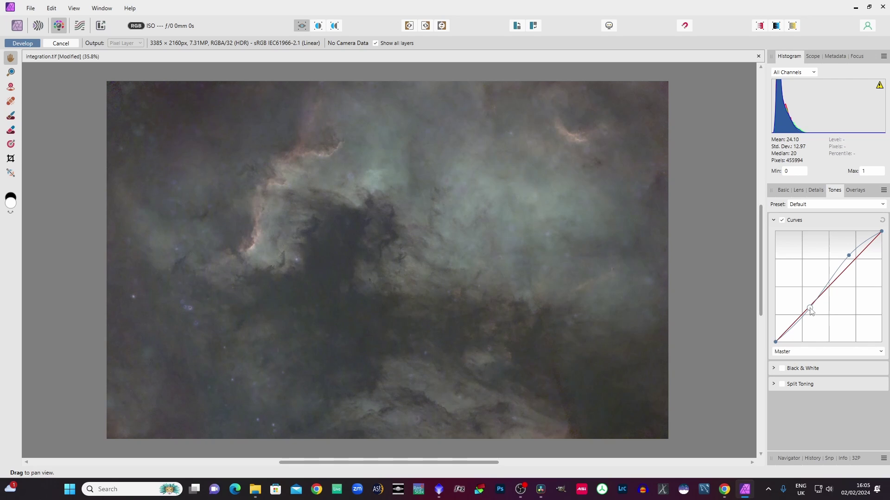
pyautogui.click(21, 43)
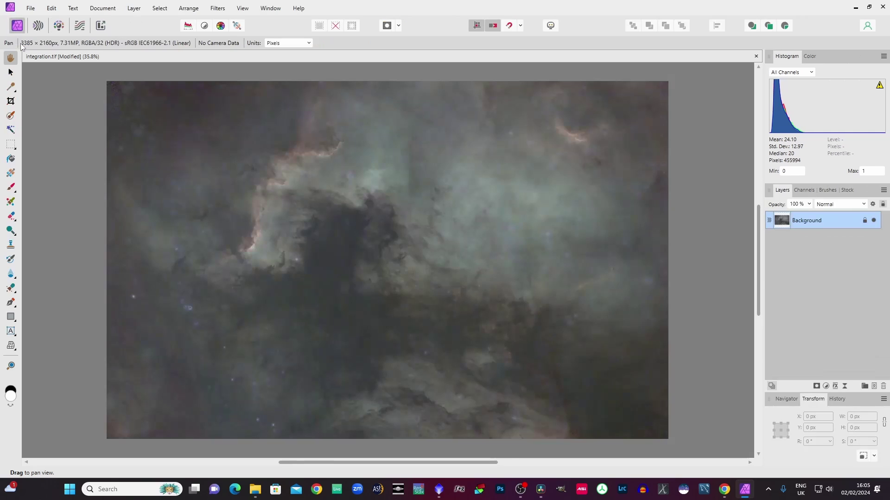
# Develop the nebula with the Master curve's upper midtones raised and a lower-quarter point held just above the diagonal
pyautogui.click(59, 25)
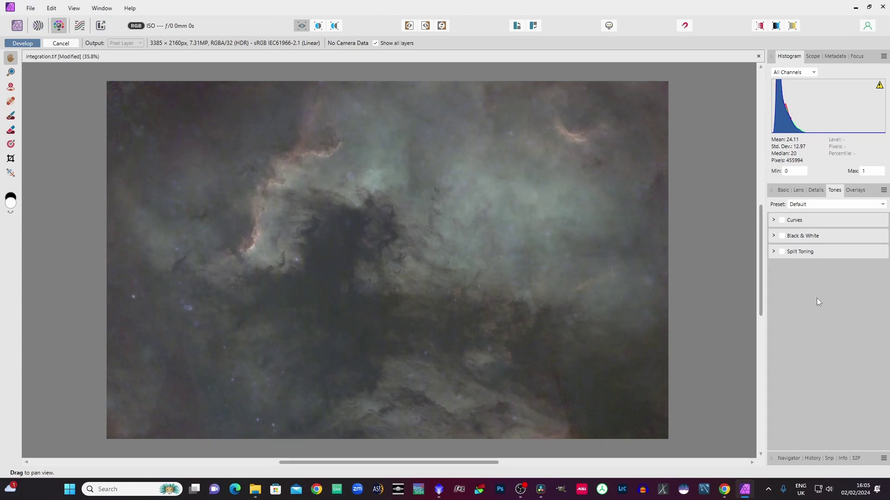
pyautogui.click(782, 220)
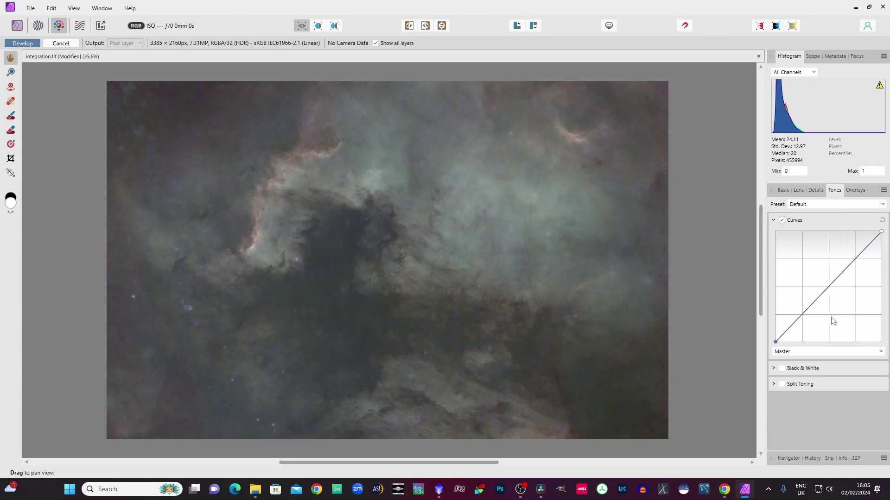
pyautogui.click(842, 272)
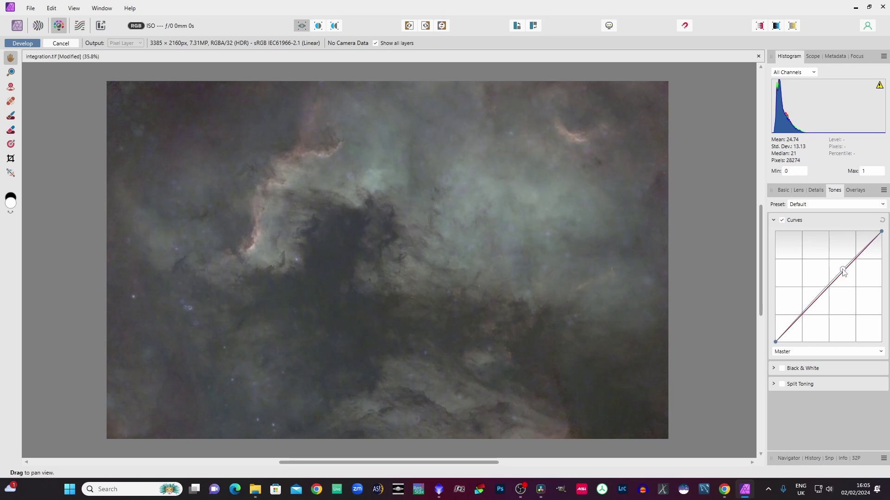
pyautogui.moveTo(843, 272); pyautogui.dragTo(839, 262)
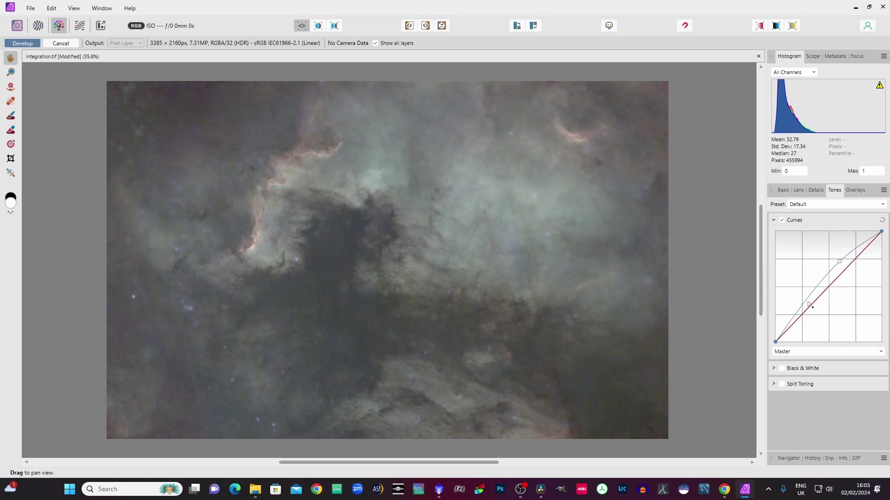
pyautogui.moveTo(803, 307); pyautogui.dragTo(805, 308)
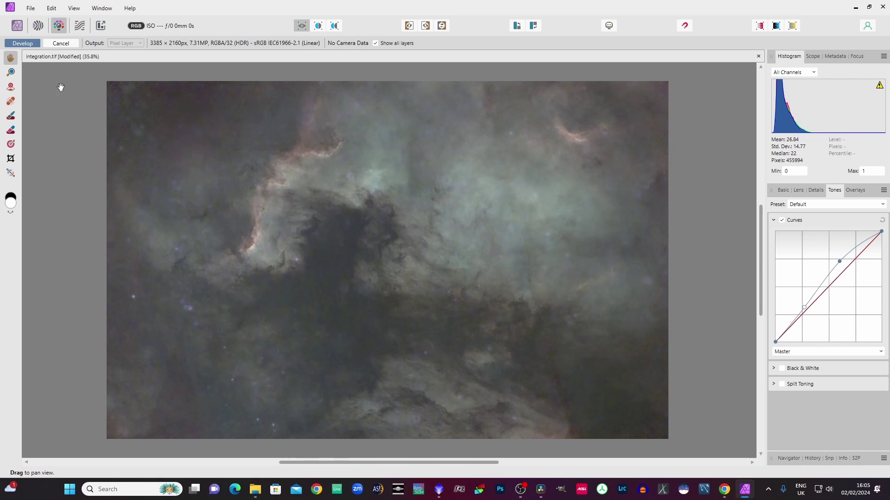
pyautogui.click(23, 43)
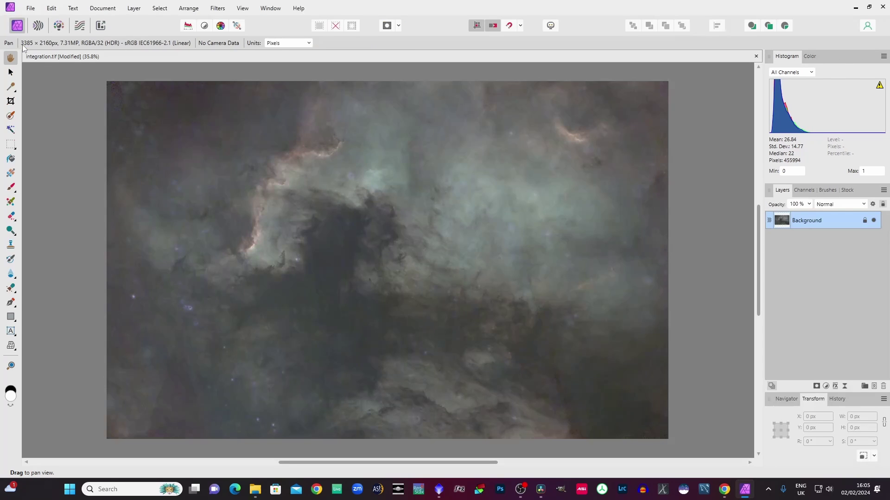
# Develop the nebula with a strong Master-curve lift near the three-quarter tones and the shadow point pulled back close to the diagonal
pyautogui.click(59, 25)
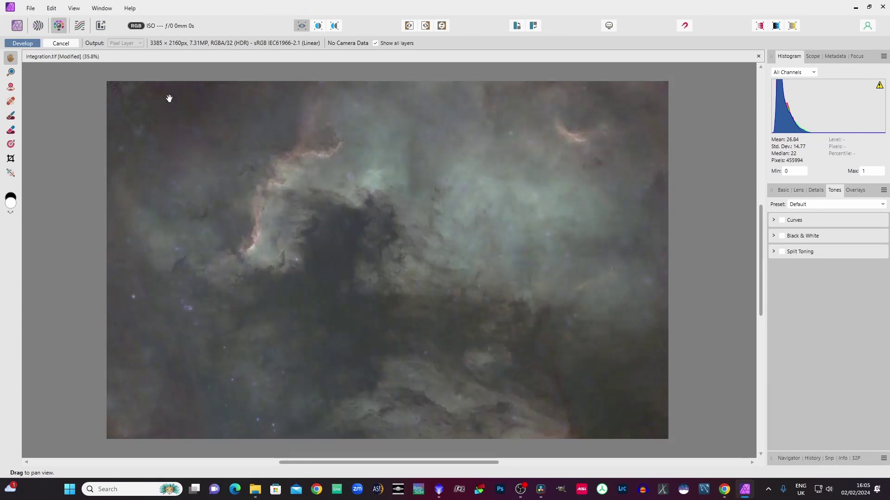
pyautogui.click(782, 220)
pyautogui.moveTo(835, 280); pyautogui.dragTo(837, 268)
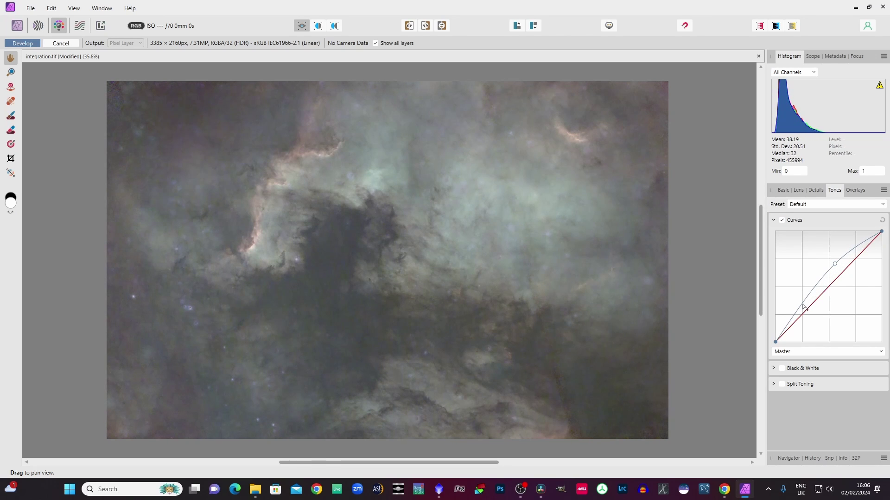
pyautogui.moveTo(804, 307); pyautogui.dragTo(802, 308)
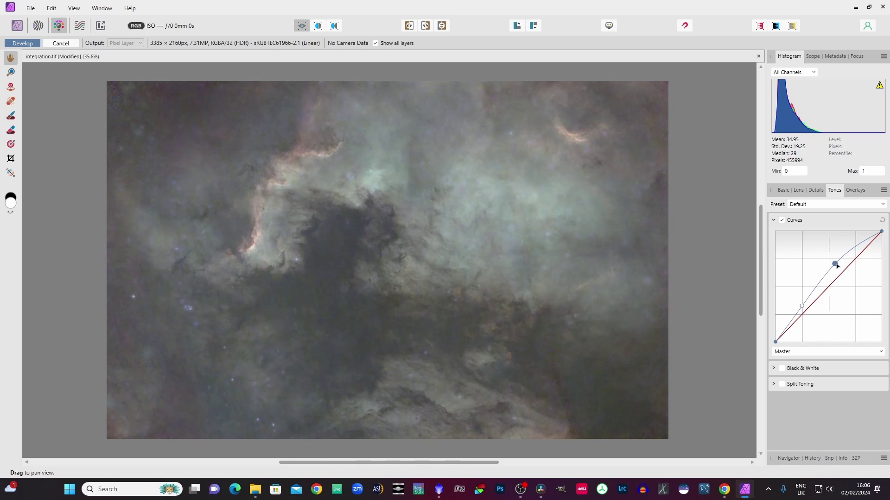
pyautogui.moveTo(838, 266); pyautogui.dragTo(853, 249)
pyautogui.moveTo(802, 307); pyautogui.dragTo(802, 310)
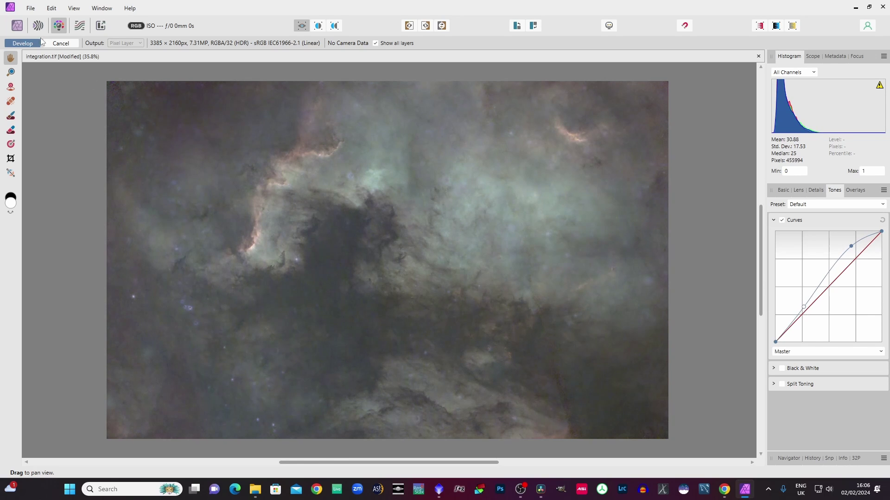
pyautogui.click(22, 43)
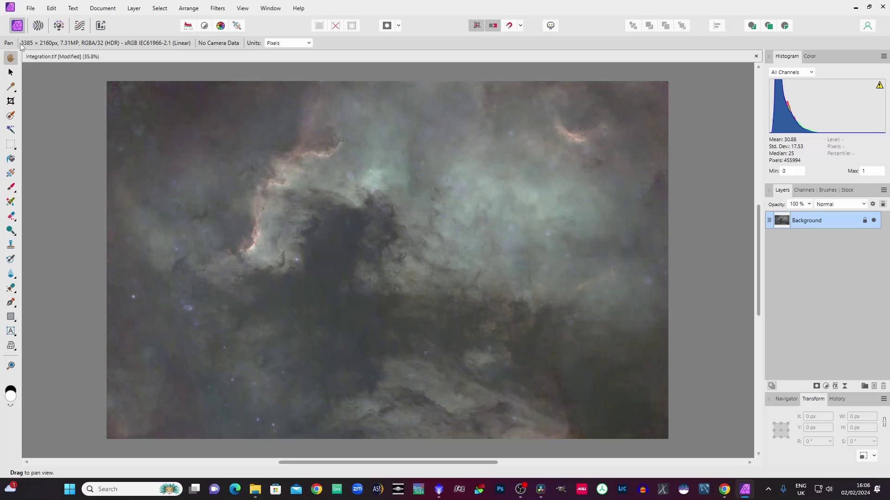
# Develop the nebula with the Master curve moderately raised about two thirds along and its shadow point anchored on the diagonal
pyautogui.click(58, 25)
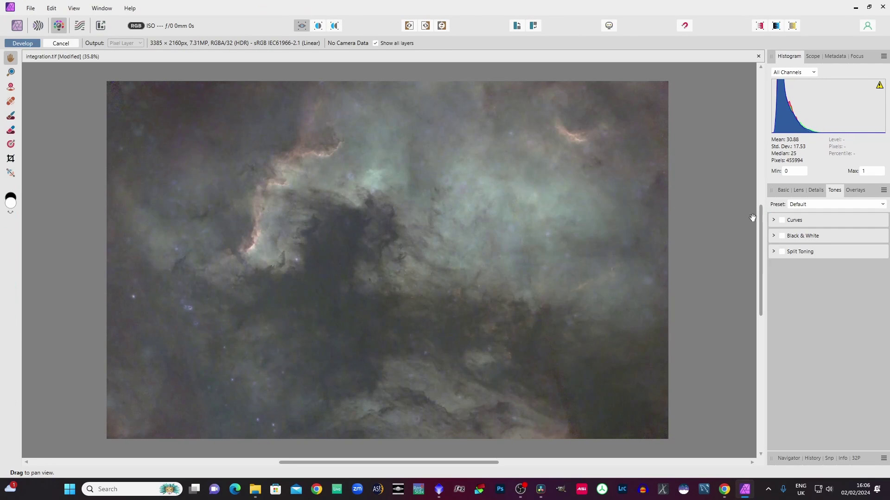
pyautogui.click(781, 221)
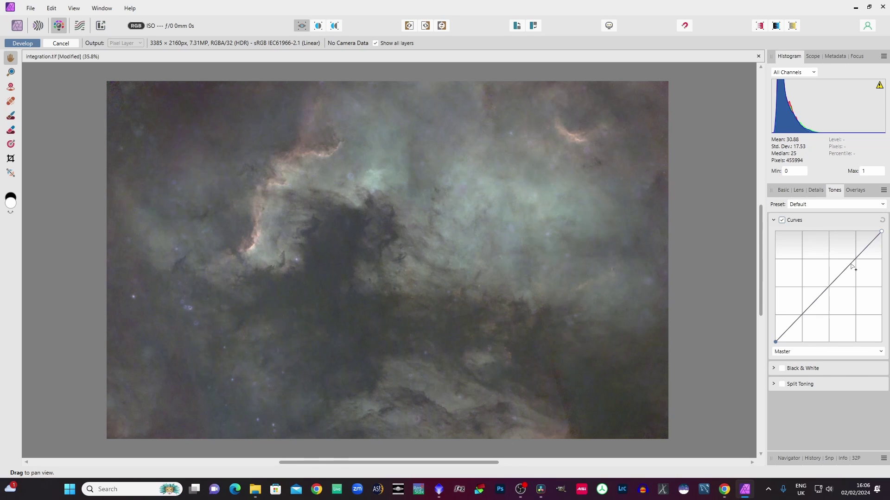
pyautogui.moveTo(850, 265); pyautogui.dragTo(846, 258)
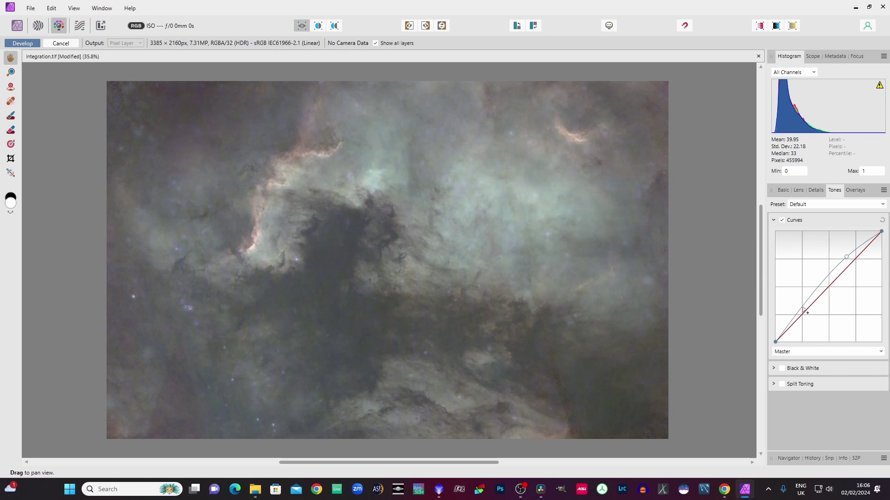
pyautogui.moveTo(804, 307); pyautogui.dragTo(806, 309)
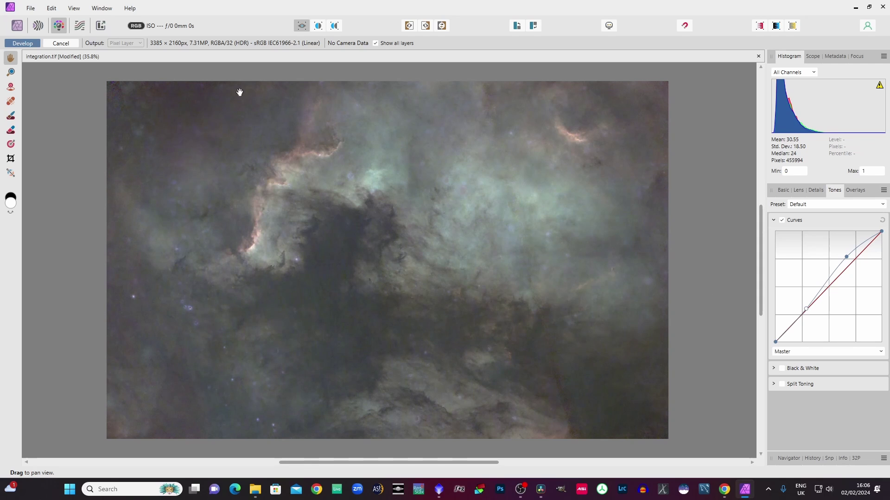
pyautogui.click(20, 43)
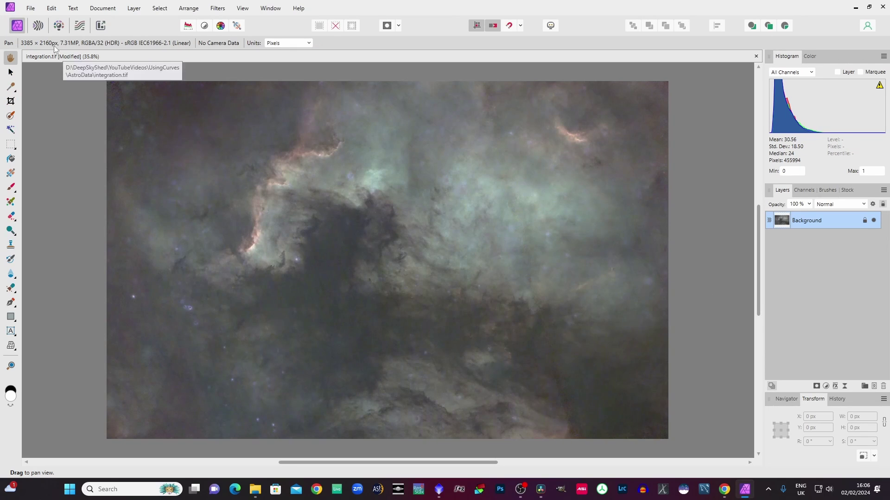
# Develop the nebula with the Master curve strongly raised about three fifths along and a quarter-tone point held slightly above the diagonal
pyautogui.click(58, 26)
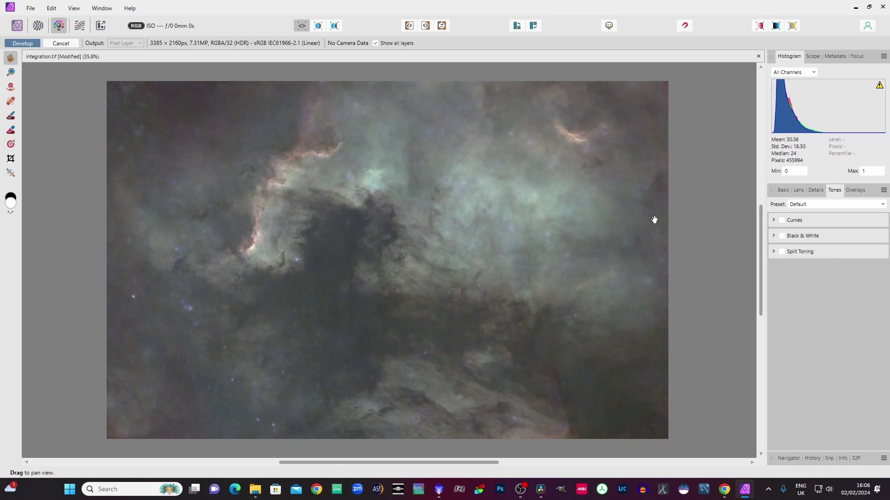
pyautogui.click(782, 220)
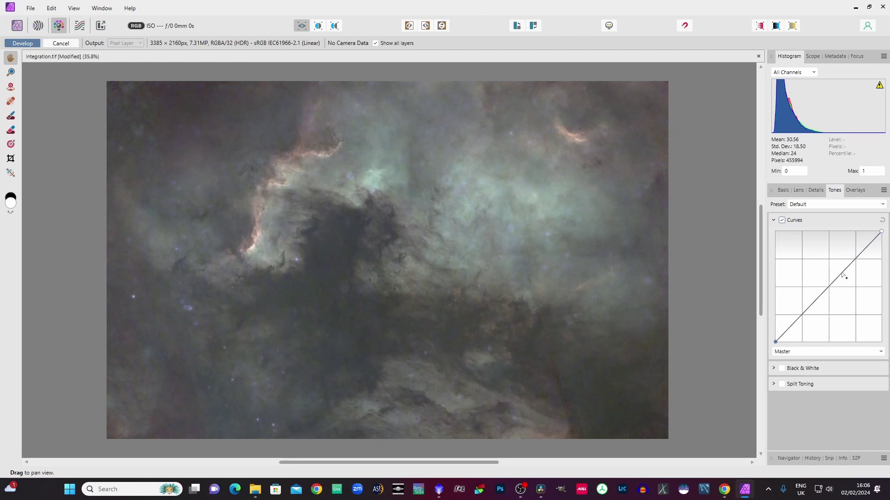
pyautogui.moveTo(842, 275); pyautogui.dragTo(839, 254)
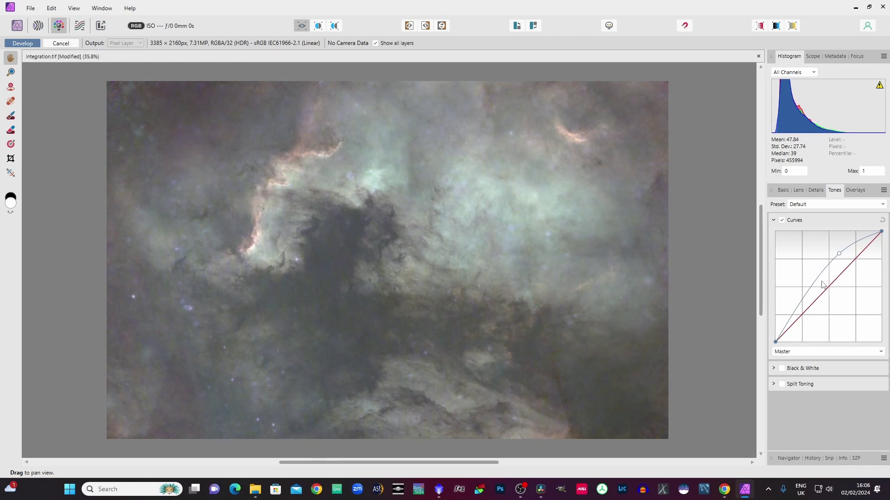
pyautogui.moveTo(803, 304); pyautogui.dragTo(804, 310)
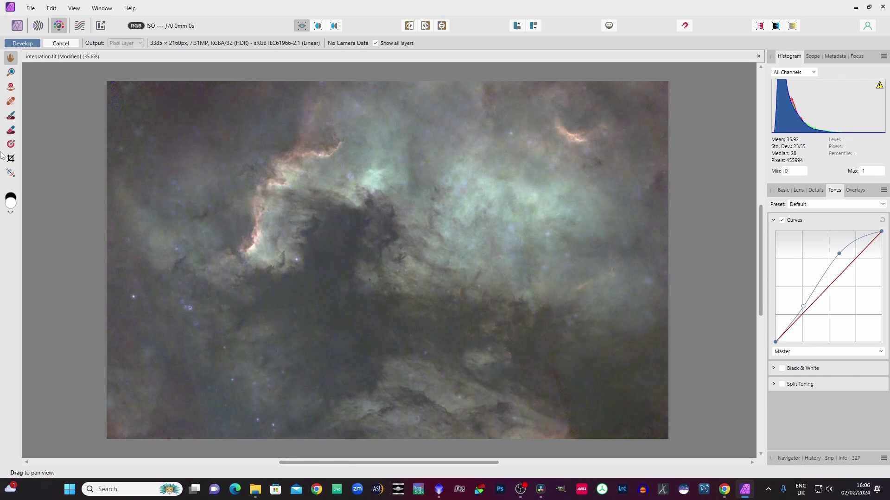
pyautogui.click(23, 43)
# Start another Develop pass with Curves enabled and pull the Green curve's midtones below the diagonal
pyautogui.click(59, 26)
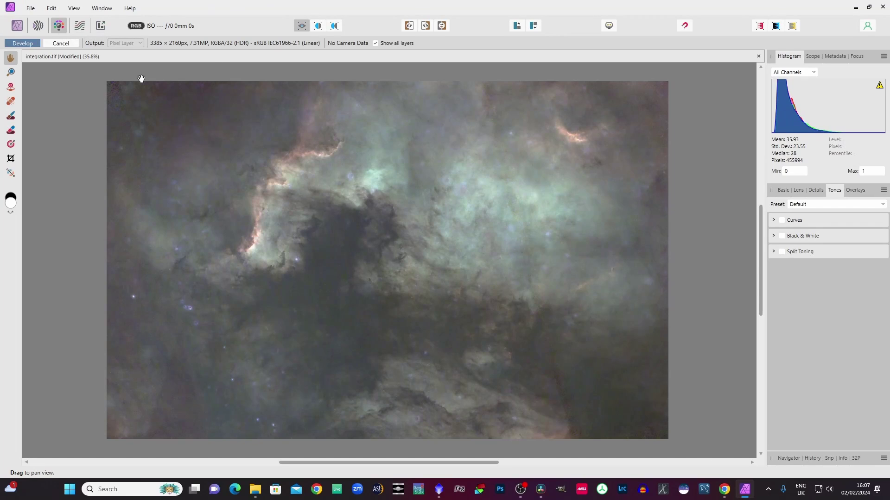
pyautogui.click(782, 220)
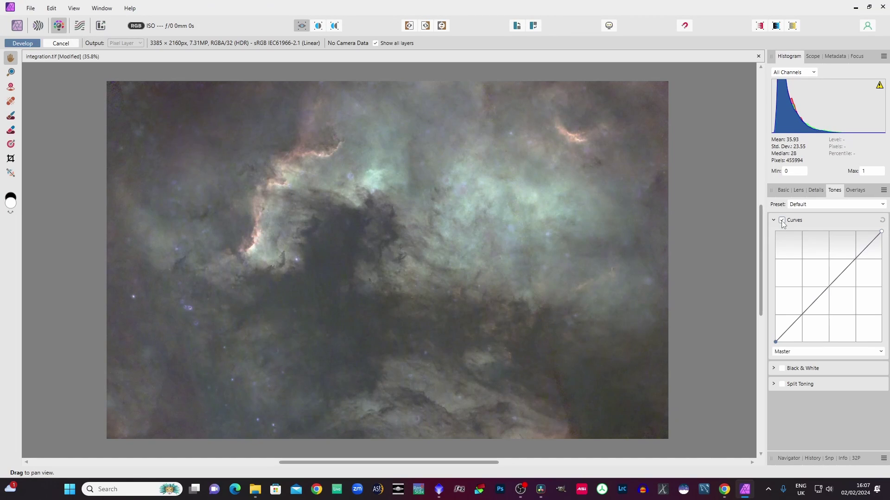
pyautogui.click(805, 352)
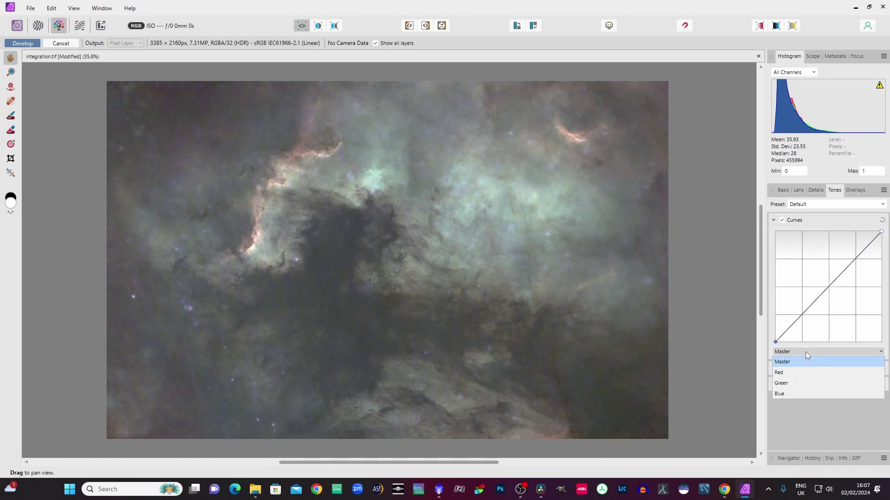
pyautogui.click(793, 383)
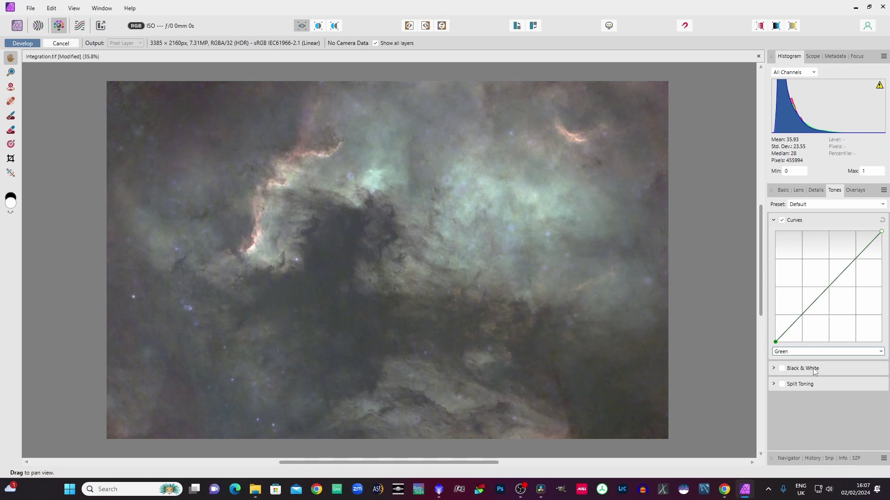
pyautogui.click(829, 288)
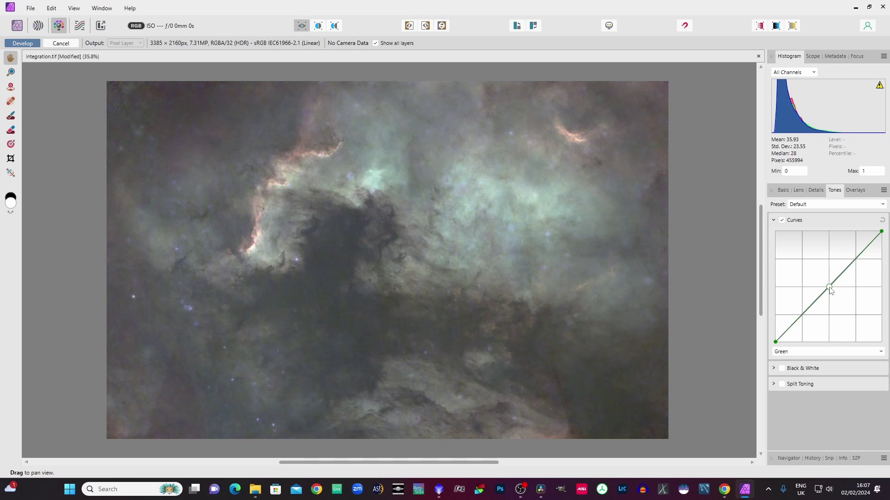
pyautogui.moveTo(830, 289); pyautogui.dragTo(839, 292)
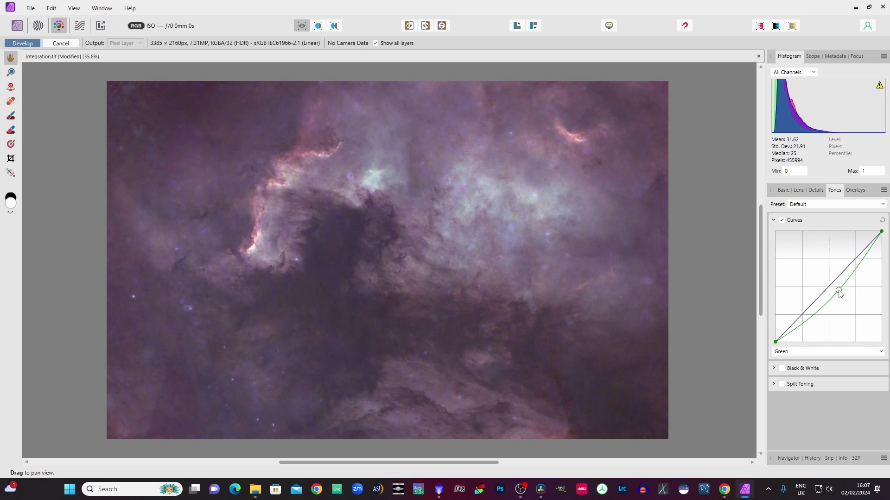
# Raise the Red curve's midtones moderately above the diagonal and develop the nebula with both channel curves
pyautogui.click(800, 351)
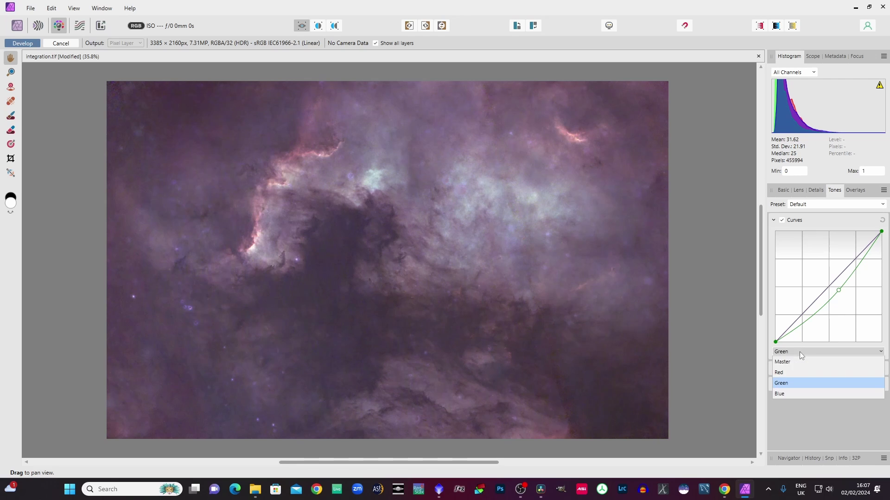
pyautogui.click(794, 372)
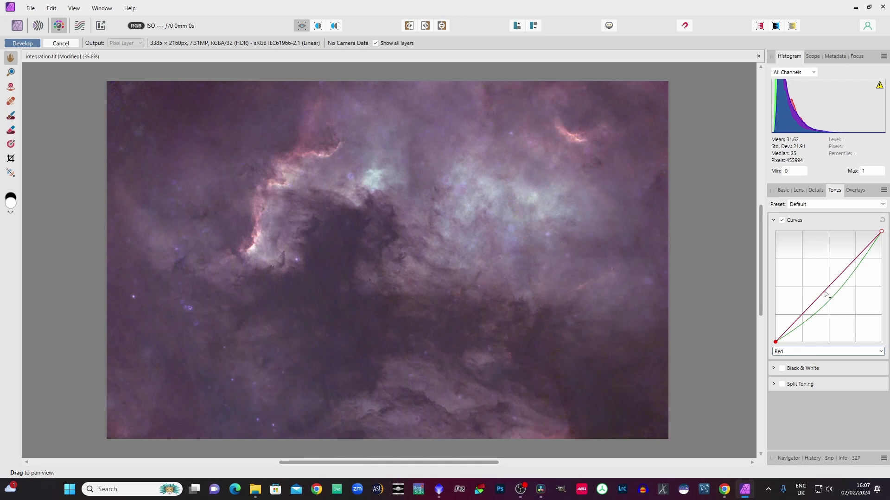
pyautogui.moveTo(826, 295); pyautogui.dragTo(819, 282)
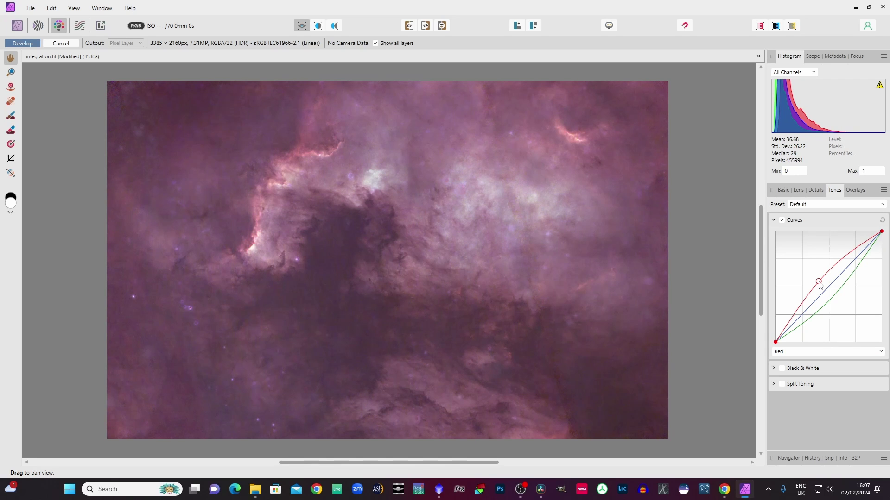
pyautogui.moveTo(819, 282); pyautogui.dragTo(819, 283)
pyautogui.click(27, 44)
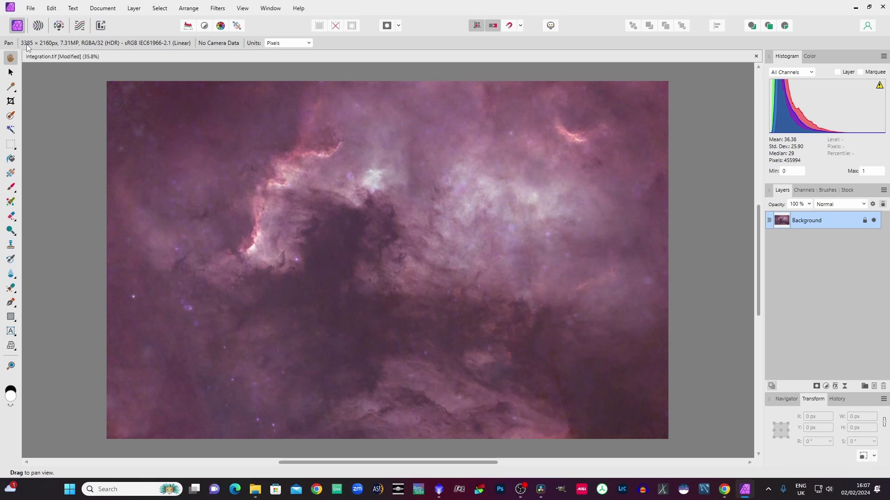
# Develop the nebula with the Master curve raised about three fifths along and its lower point pulled back close to the diagonal
pyautogui.click(59, 26)
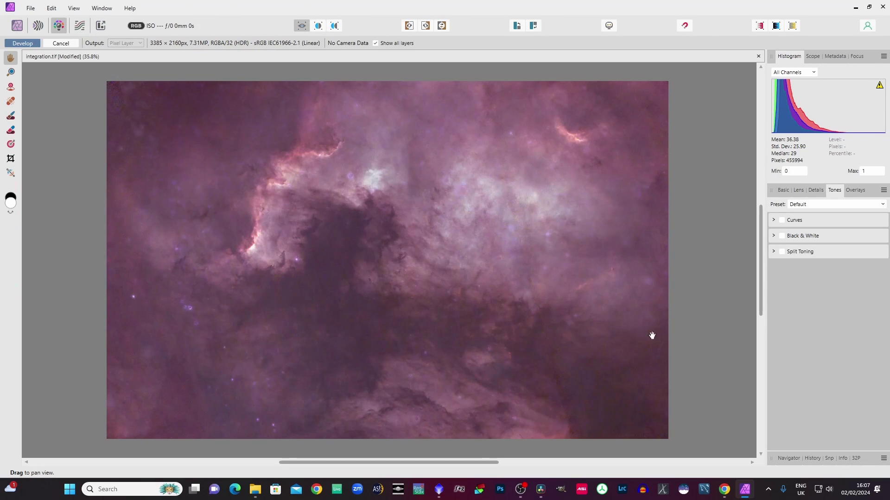
pyautogui.click(782, 220)
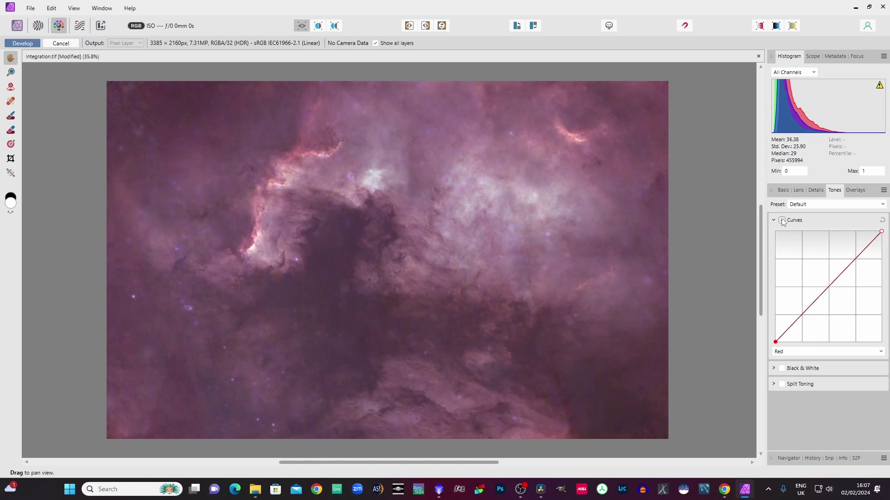
pyautogui.click(792, 352)
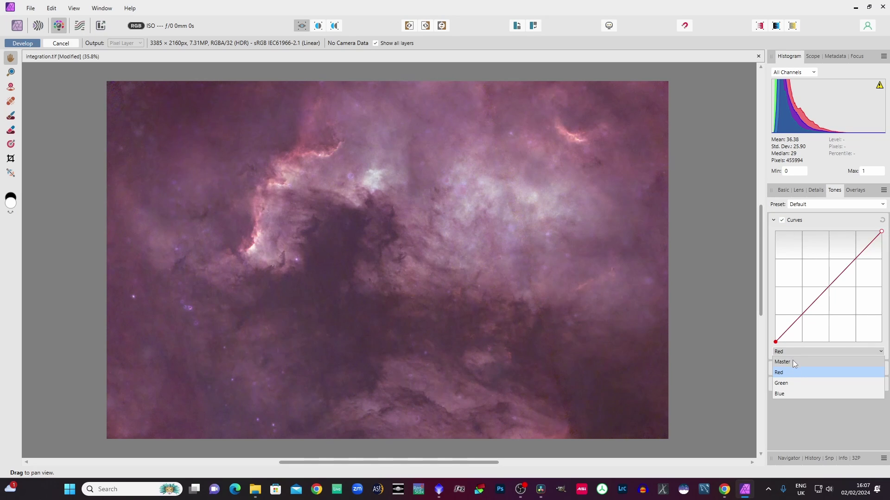
pyautogui.click(792, 361)
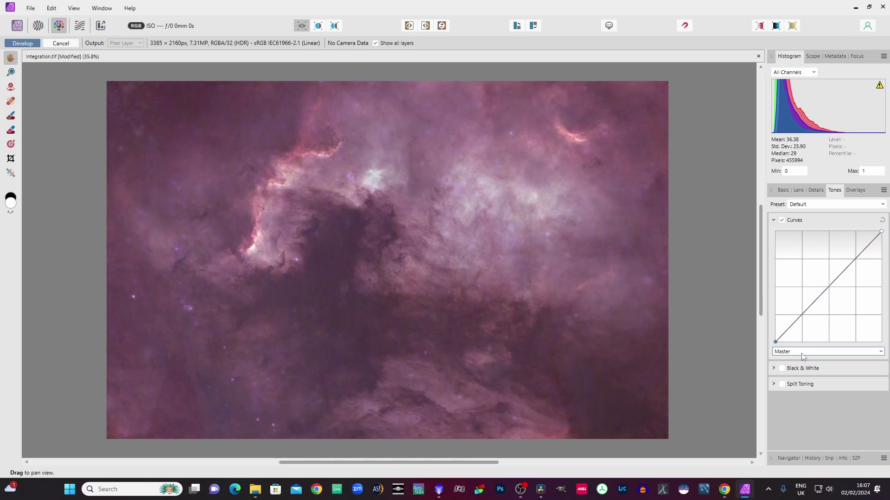
pyautogui.click(845, 270)
pyautogui.moveTo(845, 271); pyautogui.dragTo(841, 252)
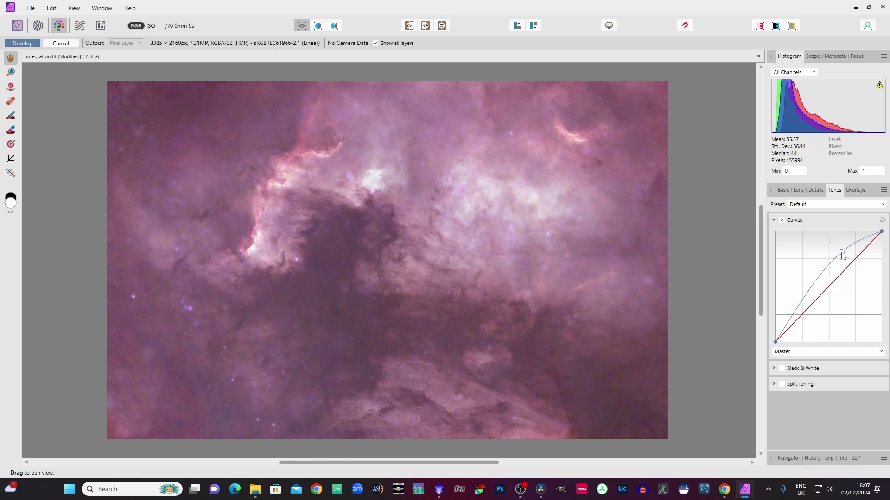
pyautogui.click(805, 304)
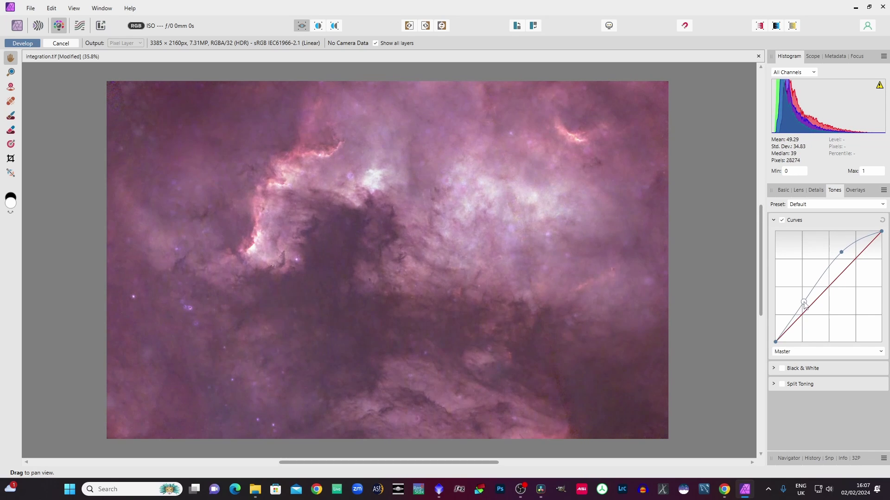
pyautogui.moveTo(806, 304); pyautogui.dragTo(807, 305)
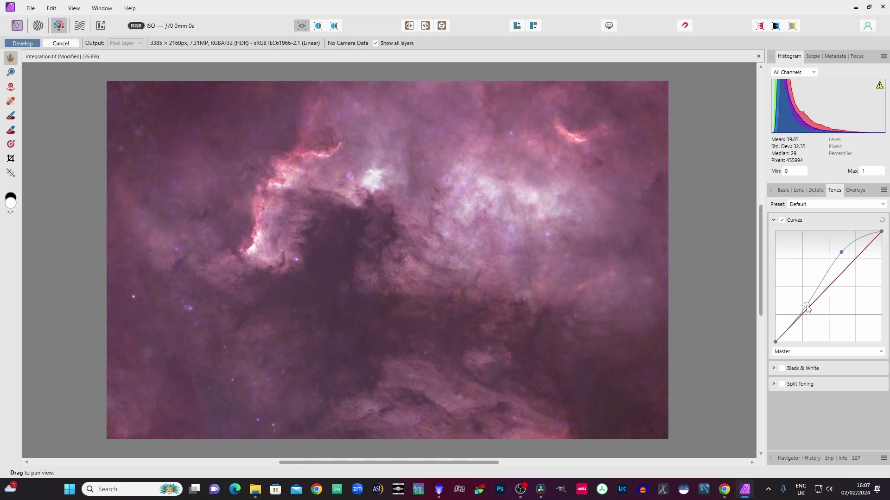
pyautogui.click(21, 45)
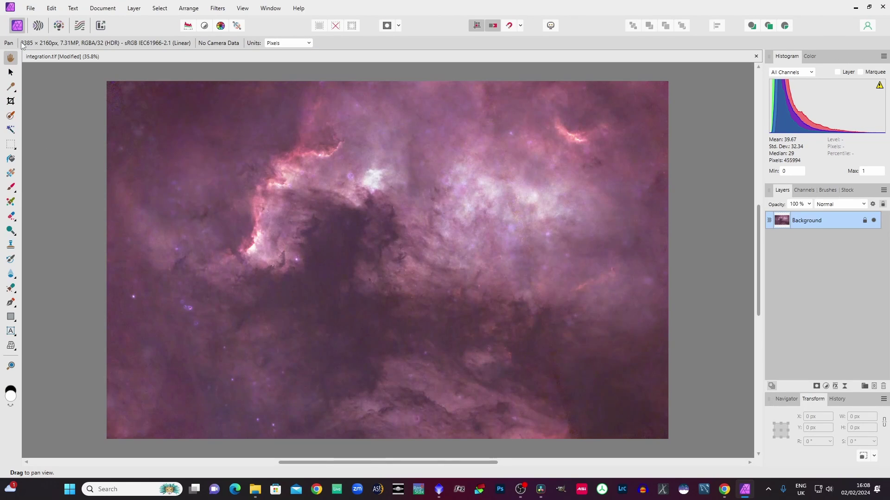
# Start another Develop pass and anchor the Master curve with four points spaced along the diagonal from highlights to lower quarter
pyautogui.click(58, 25)
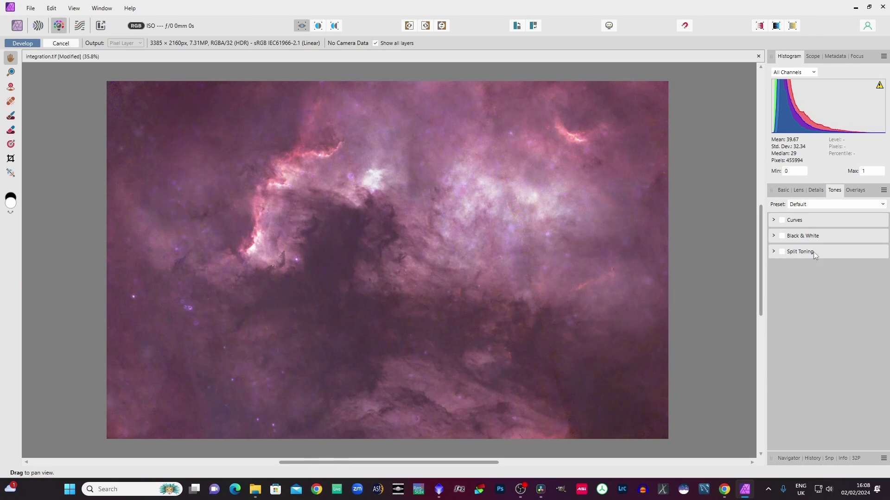
pyautogui.click(783, 222)
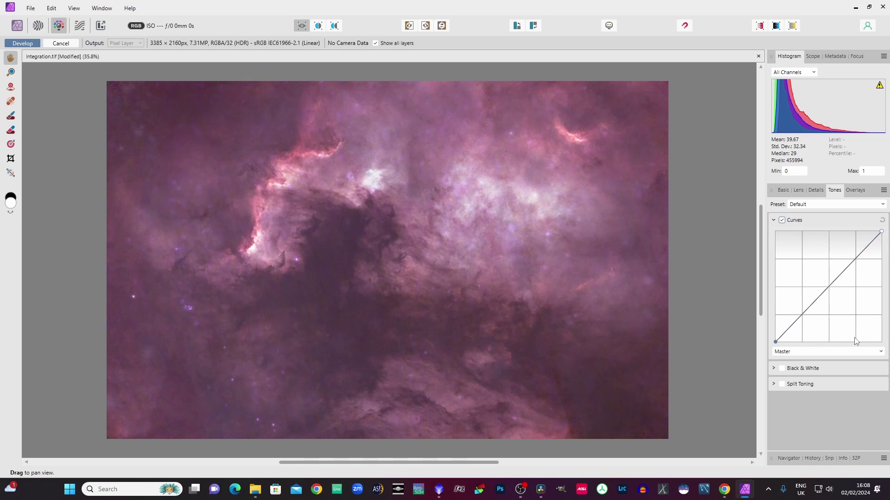
pyautogui.click(859, 256)
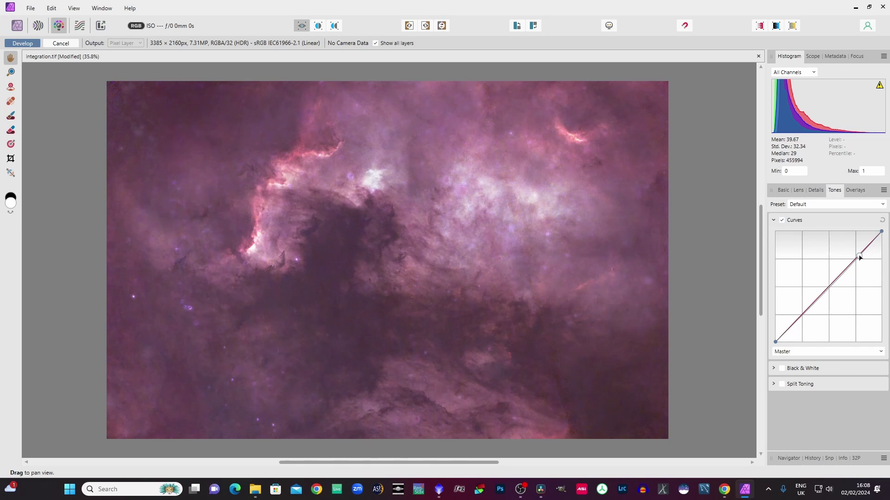
pyautogui.click(837, 278)
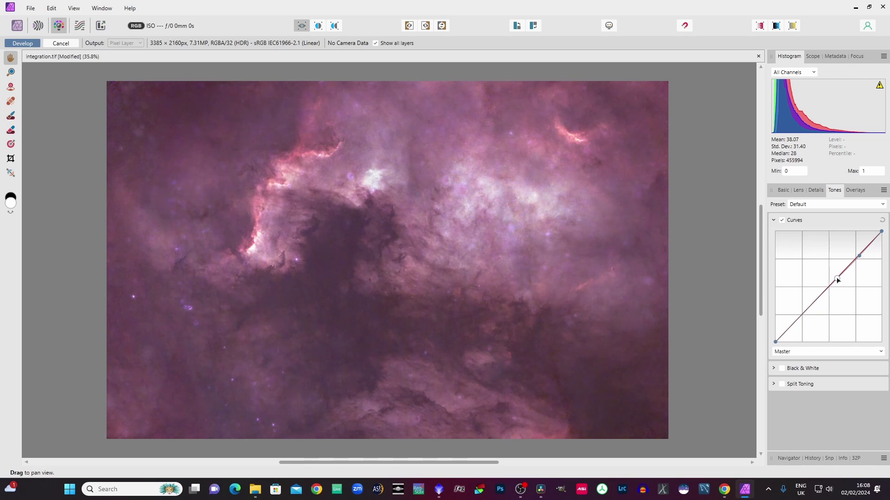
pyautogui.click(815, 302)
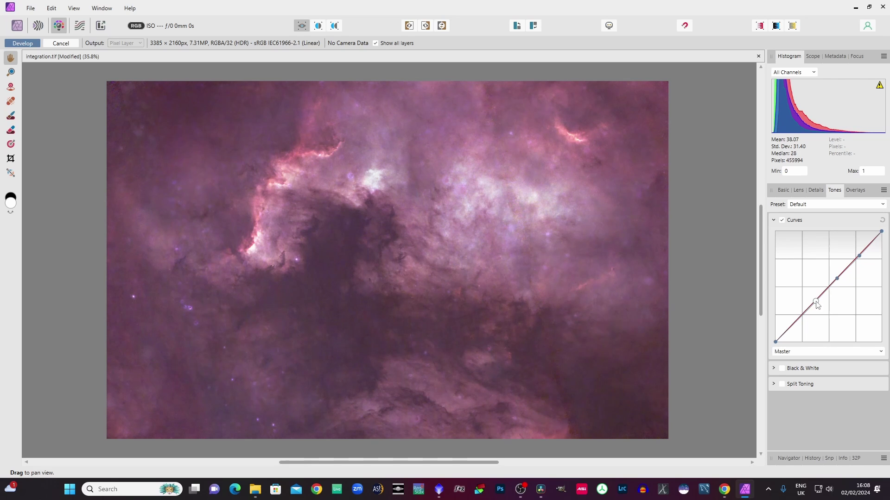
pyautogui.click(799, 318)
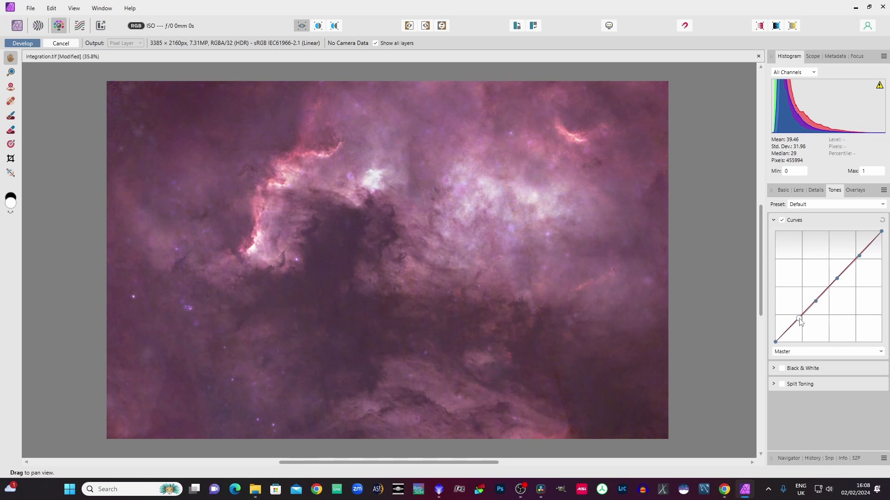
# Pull a deep-shadow point on the Master curve below the diagonal, shift the quarter-tone anchor slightly up the diagonal, and develop the nebula
pyautogui.click(775, 343)
pyautogui.click(789, 329)
pyautogui.moveTo(790, 331); pyautogui.dragTo(787, 336)
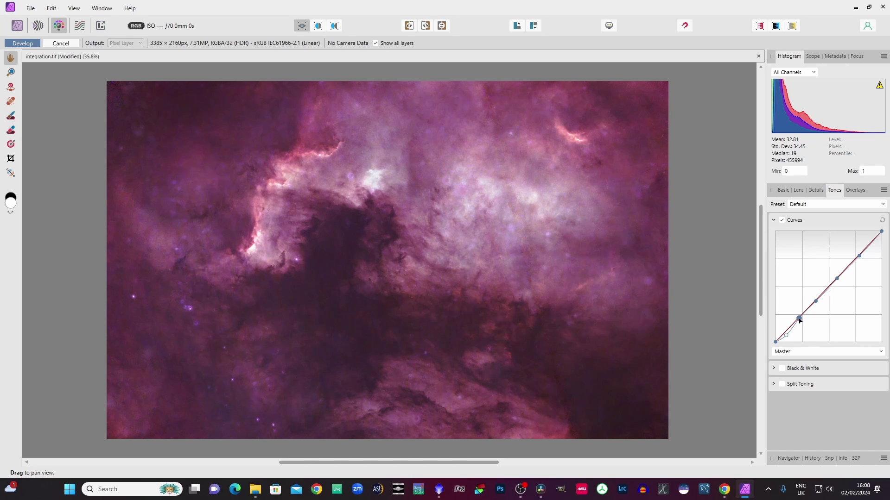
pyautogui.moveTo(799, 318); pyautogui.dragTo(791, 337)
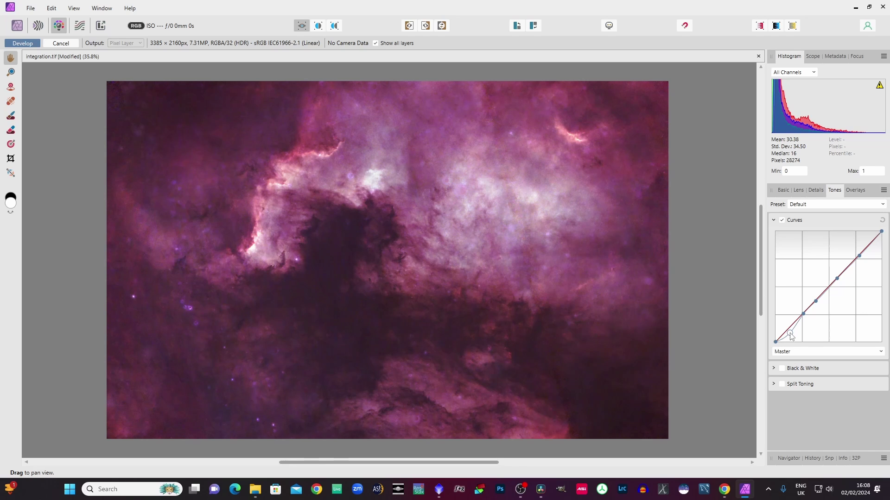
pyautogui.moveTo(790, 336); pyautogui.dragTo(785, 343)
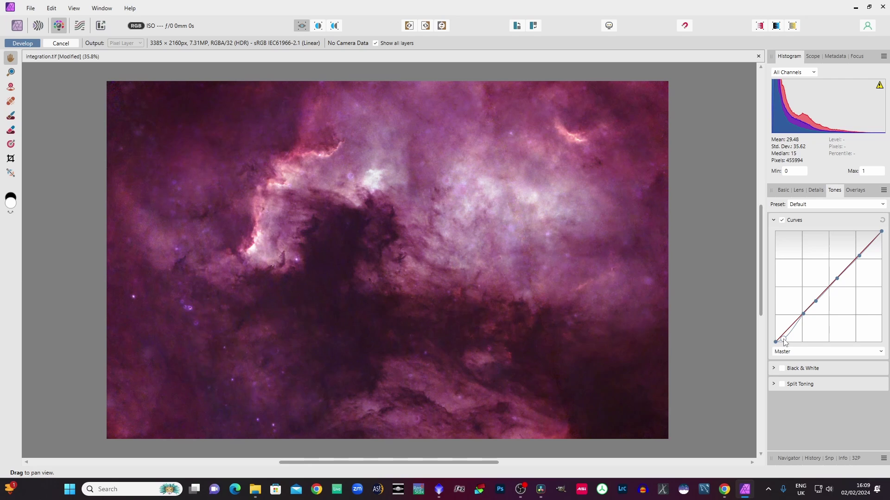
pyautogui.moveTo(783, 340); pyautogui.dragTo(784, 338)
pyautogui.click(17, 44)
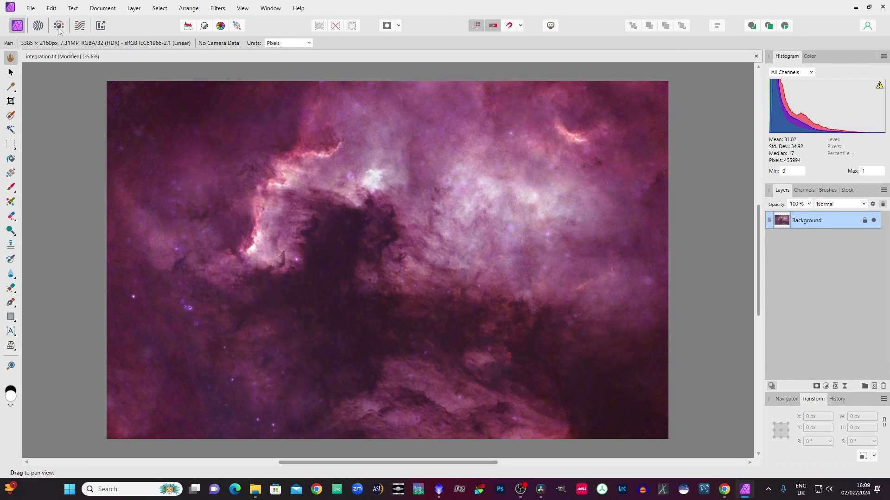
# Start another Develop pass, enable Curves on the Red channel, and anchor it with four points along the diagonal from highlights to quarter tones
pyautogui.click(59, 29)
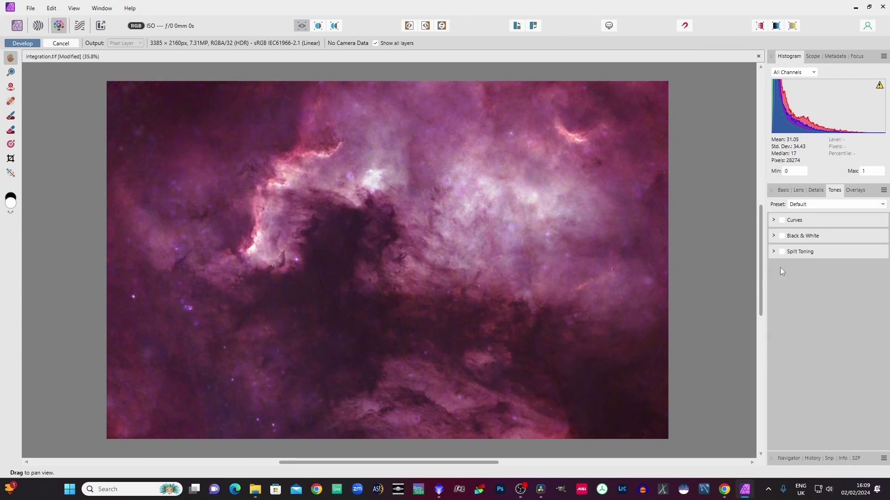
pyautogui.click(784, 221)
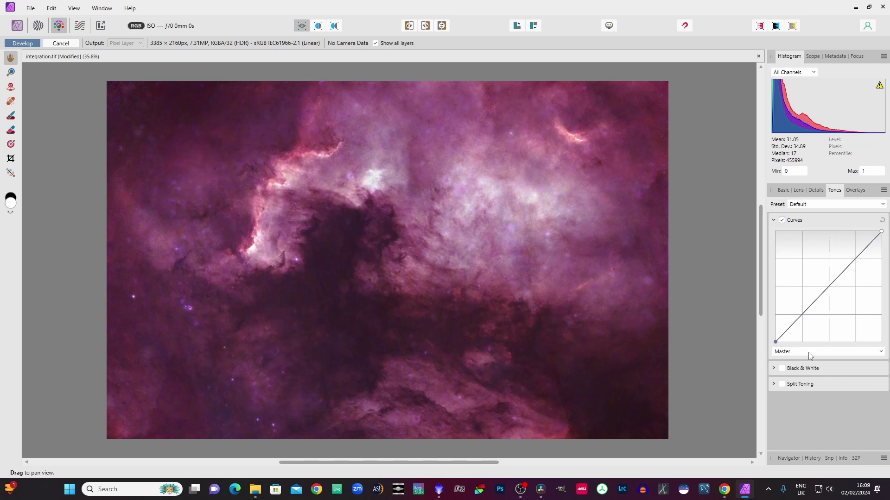
pyautogui.click(808, 354)
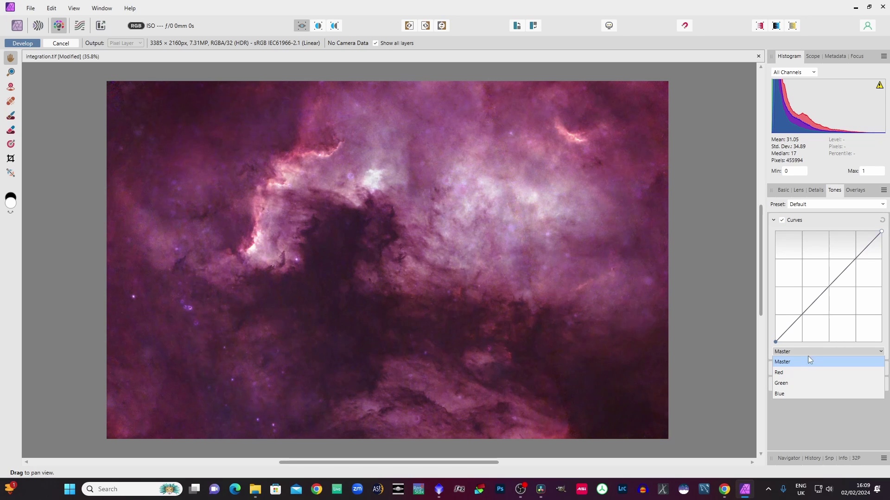
pyautogui.click(793, 371)
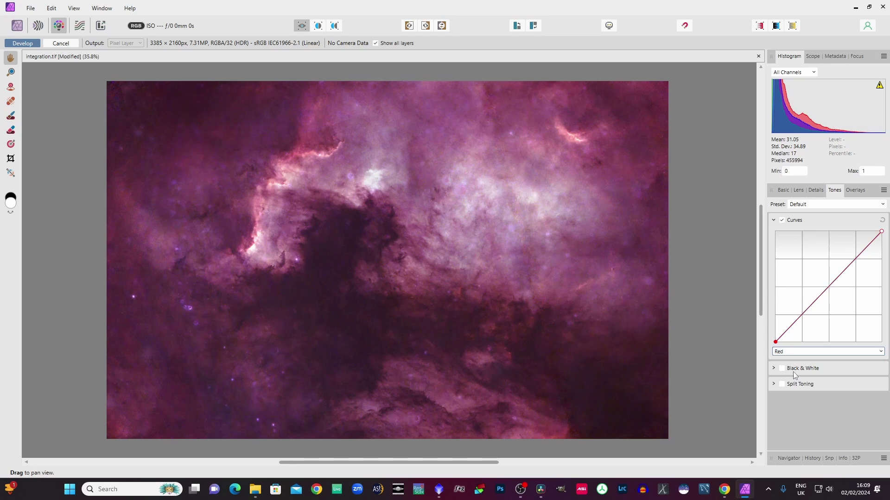
pyautogui.click(867, 246)
pyautogui.click(843, 272)
pyautogui.click(825, 291)
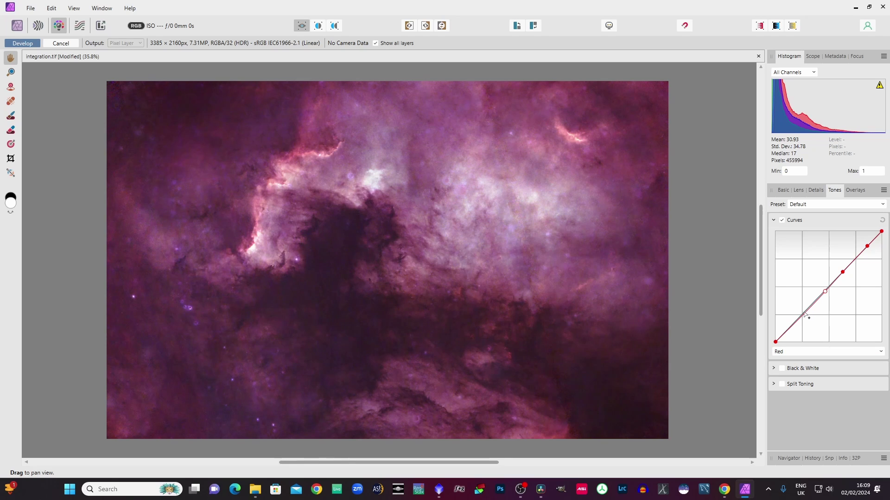
pyautogui.click(803, 314)
# Pull a deep-shadow point on the Red curve slightly below the diagonal and develop the nebula
pyautogui.click(785, 333)
pyautogui.moveTo(785, 334); pyautogui.dragTo(790, 338)
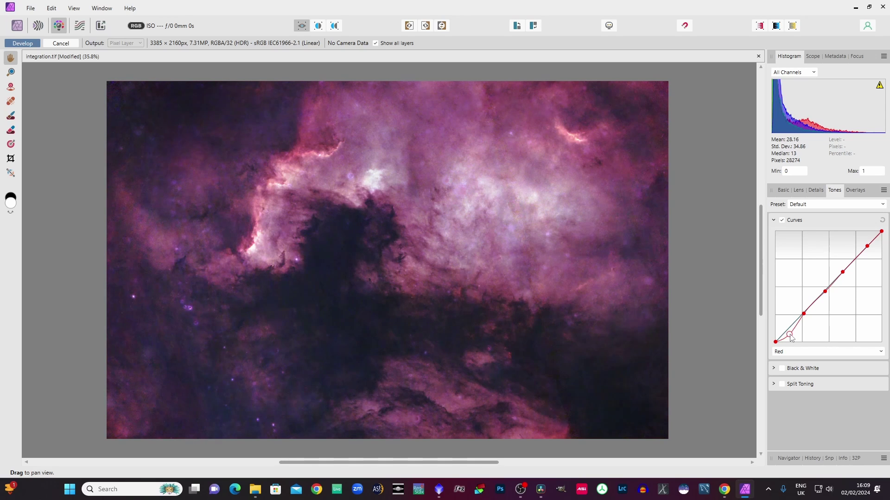
pyautogui.moveTo(789, 336); pyautogui.dragTo(788, 337)
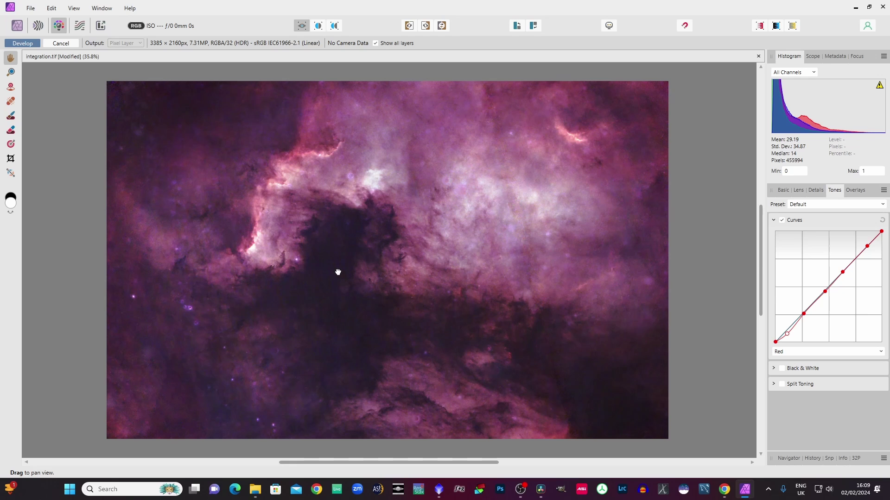
pyautogui.click(443, 239)
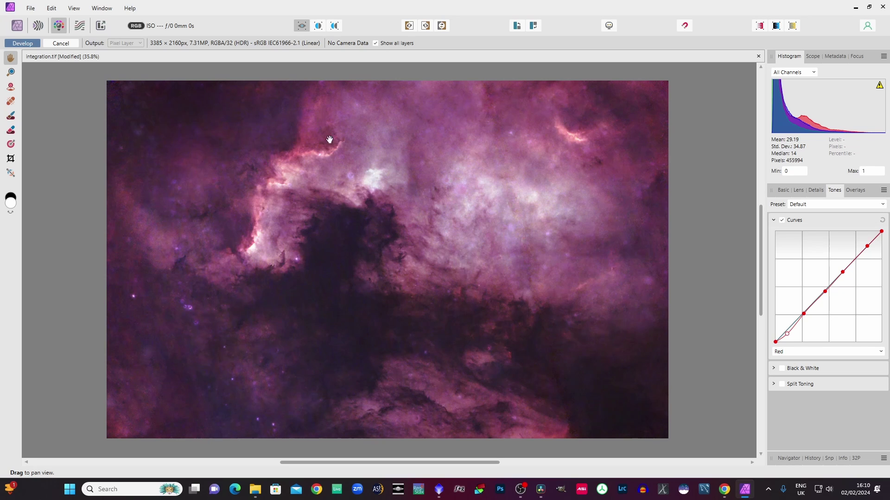
pyautogui.click(20, 43)
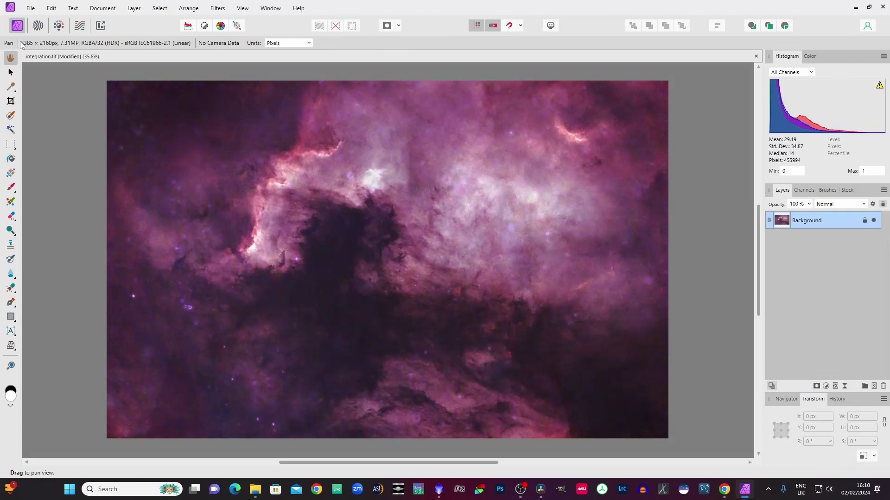
# Start a new Develop pass with Curves enabled on the Master channel, try a deep-shadow point, and reset the curve
pyautogui.click(59, 26)
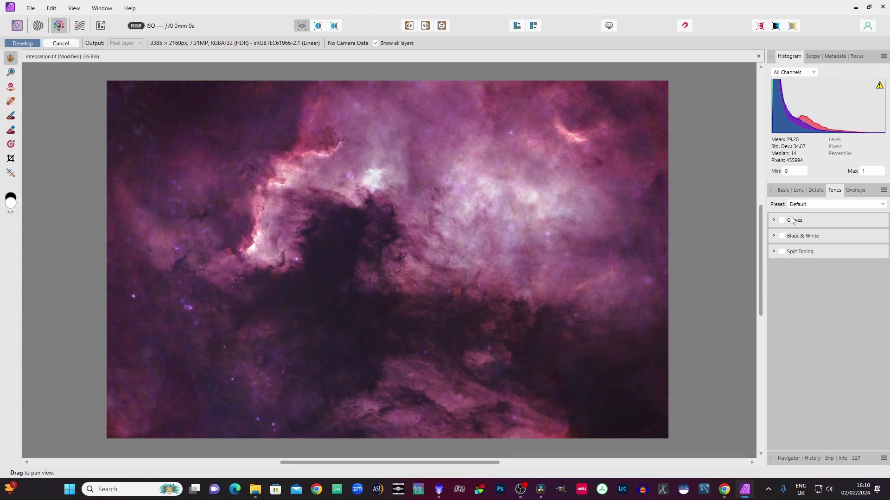
pyautogui.click(782, 220)
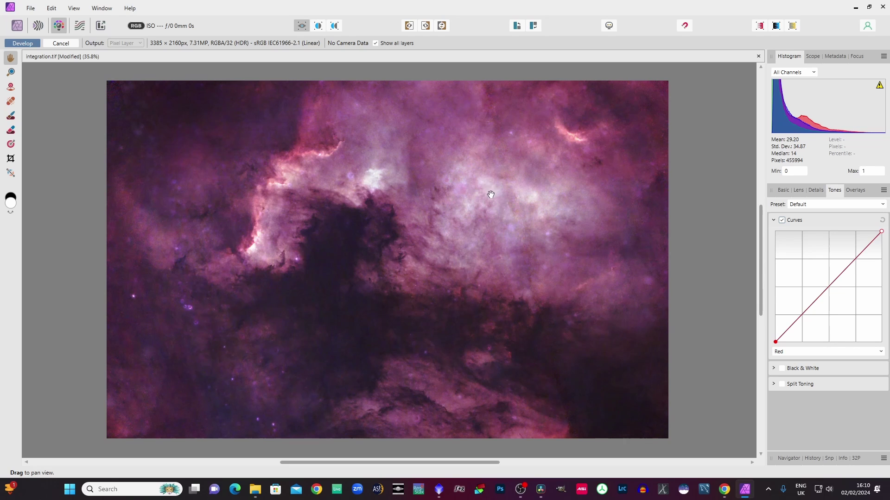
pyautogui.click(794, 352)
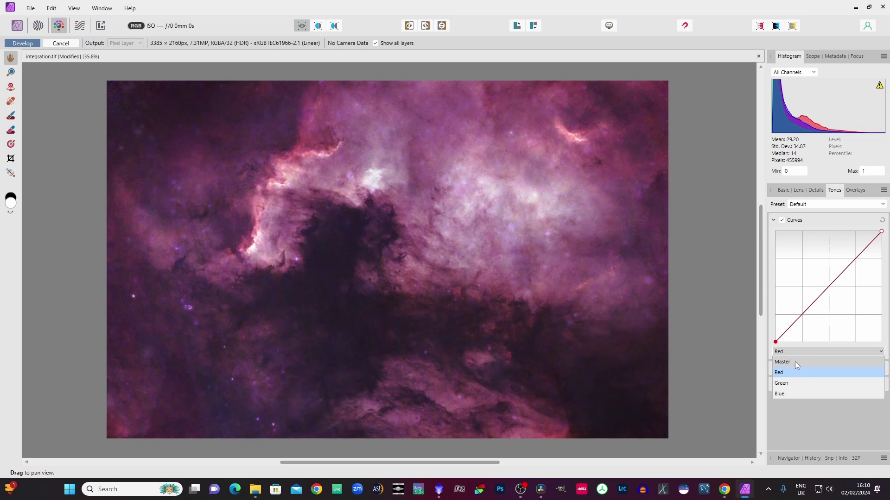
pyautogui.click(791, 362)
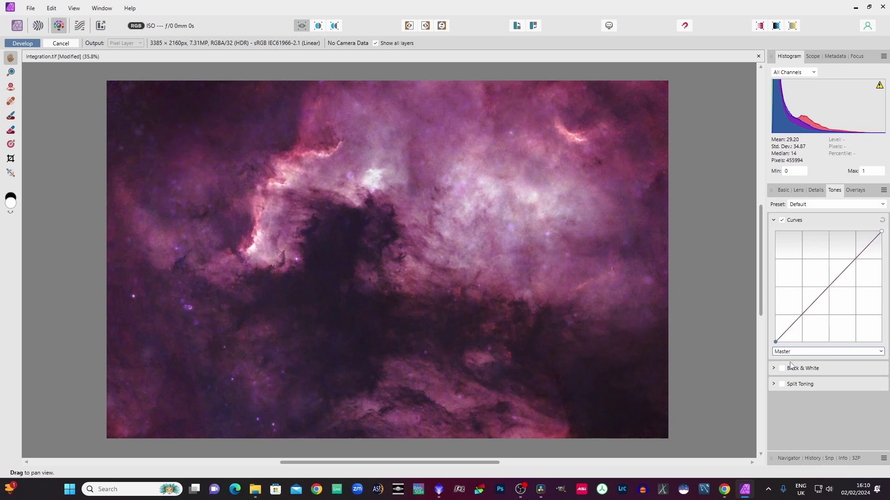
pyautogui.click(786, 337)
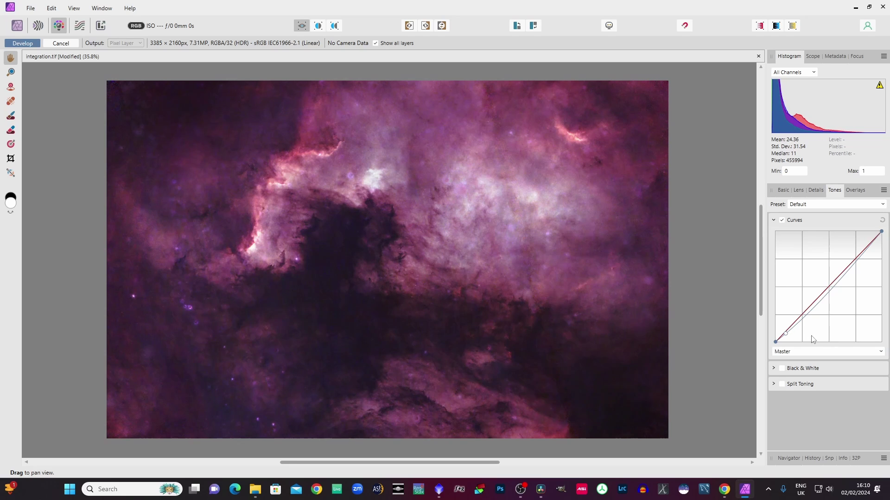
pyautogui.click(883, 220)
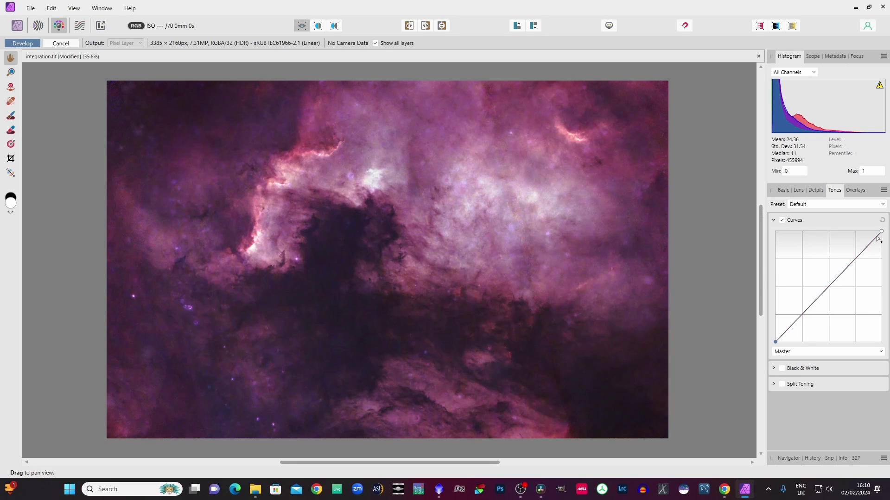
# Anchor the Master curve on the diagonal at the three-quarter, quarter and midpoint grid crossings
pyautogui.click(858, 259)
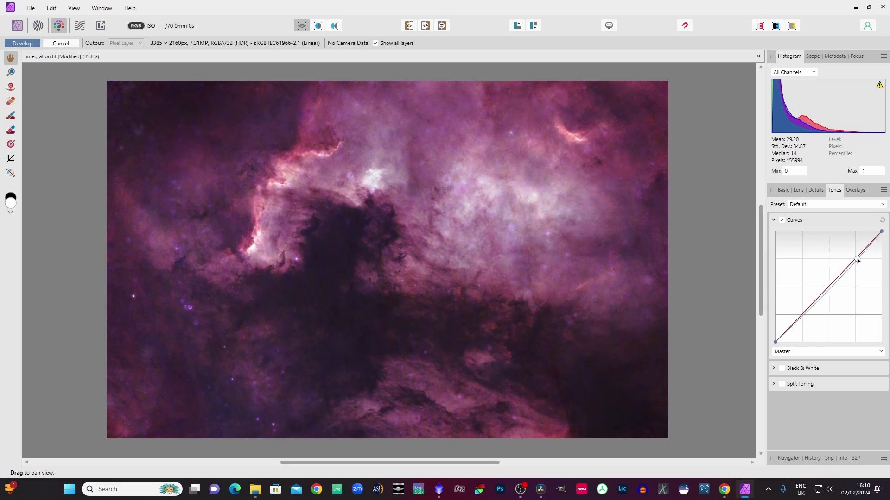
pyautogui.moveTo(858, 260); pyautogui.dragTo(856, 259)
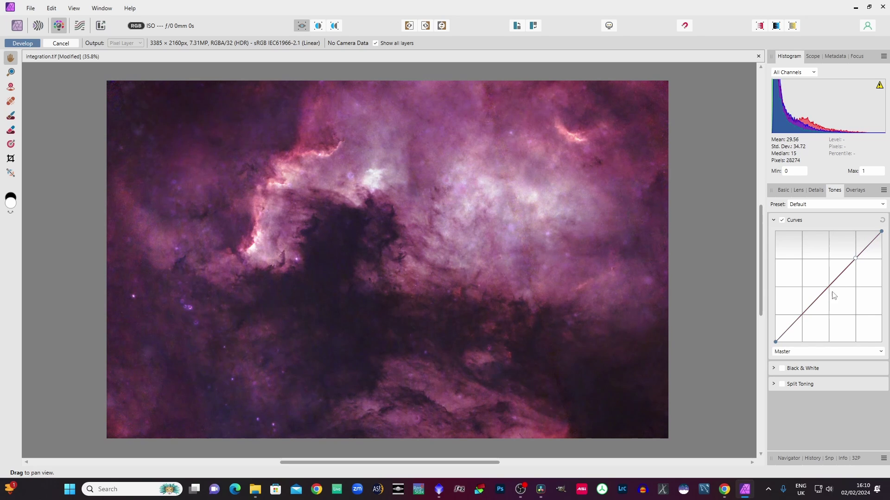
pyautogui.click(802, 316)
pyautogui.moveTo(803, 319); pyautogui.dragTo(803, 320)
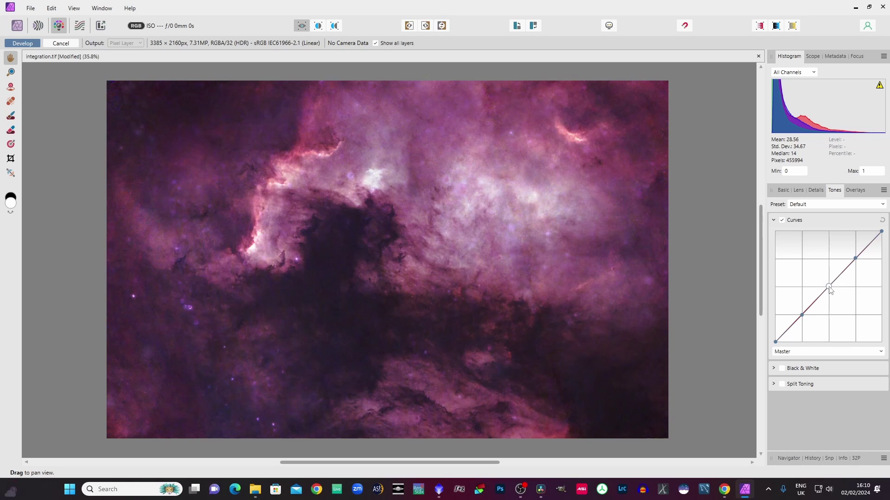
pyautogui.moveTo(830, 289)
pyautogui.mouseDown()
pyautogui.moveTo(815, 277)
pyautogui.moveTo(829, 291)
pyautogui.mouseUp()
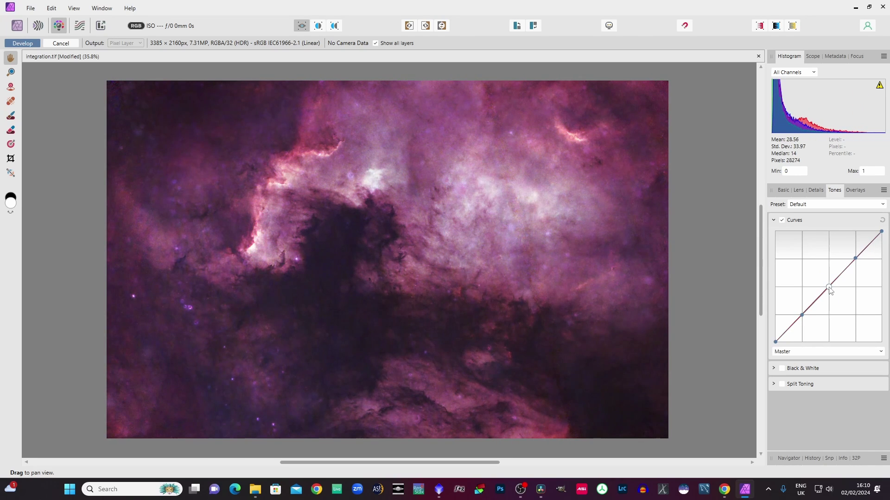
# Slide the Master curve's quarter-tone and three-quarter anchors along the diagonal towards the midpoint anchor
pyautogui.moveTo(801, 316); pyautogui.dragTo(808, 310)
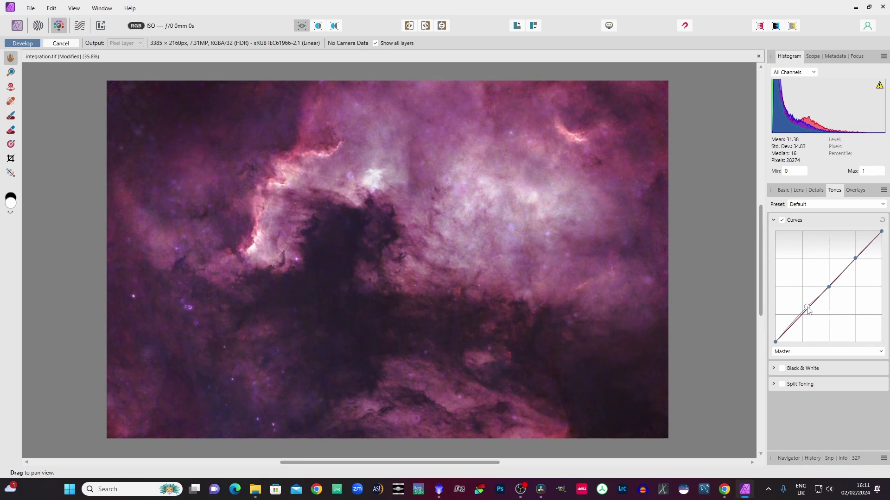
pyautogui.click(846, 268)
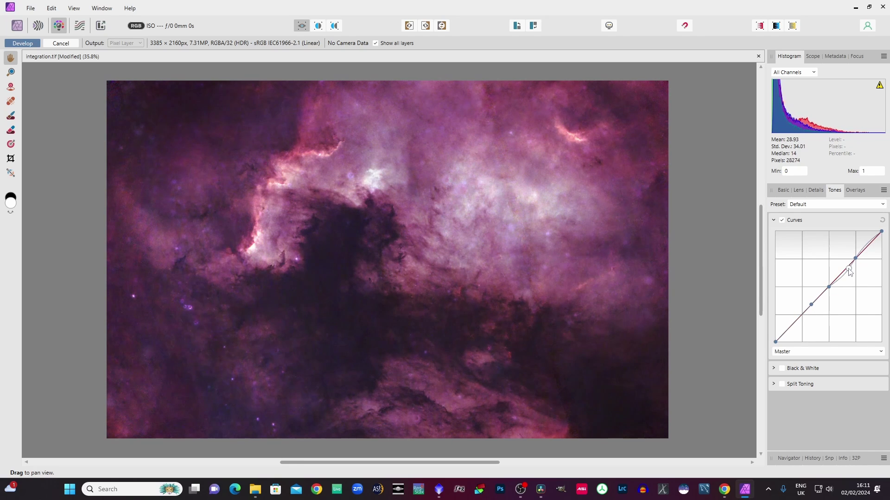
pyautogui.hotkey('ctrl', 'z')
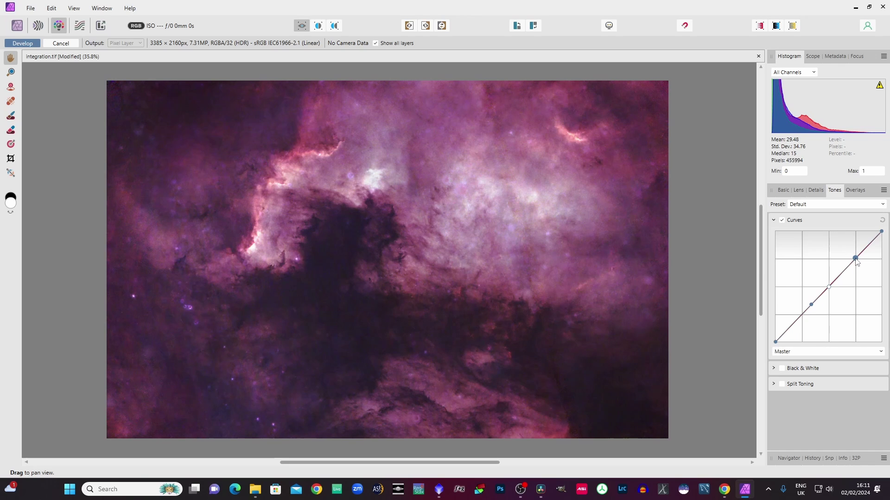
pyautogui.moveTo(856, 259); pyautogui.dragTo(846, 270)
pyautogui.moveTo(829, 288); pyautogui.dragTo(831, 289)
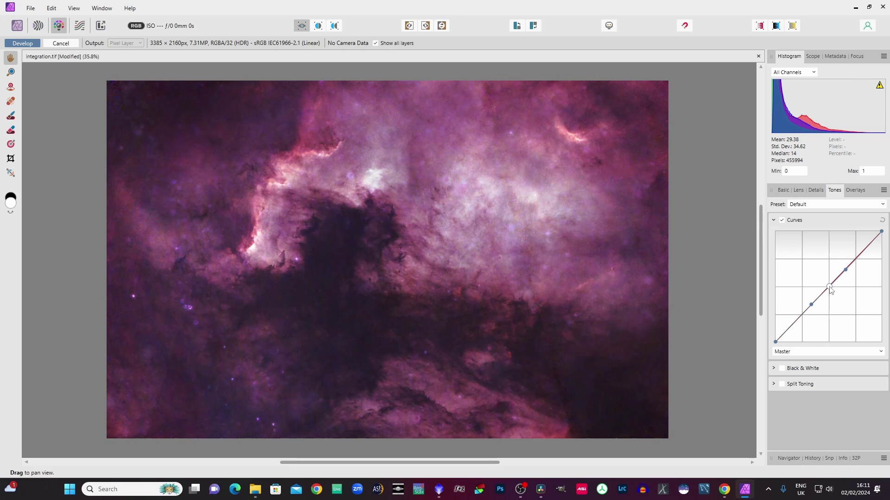
# Add a highlight anchor to the Master curve and respace the inner points along the diagonal between shadows and highlights
pyautogui.click(865, 249)
pyautogui.moveTo(829, 288); pyautogui.dragTo(805, 312)
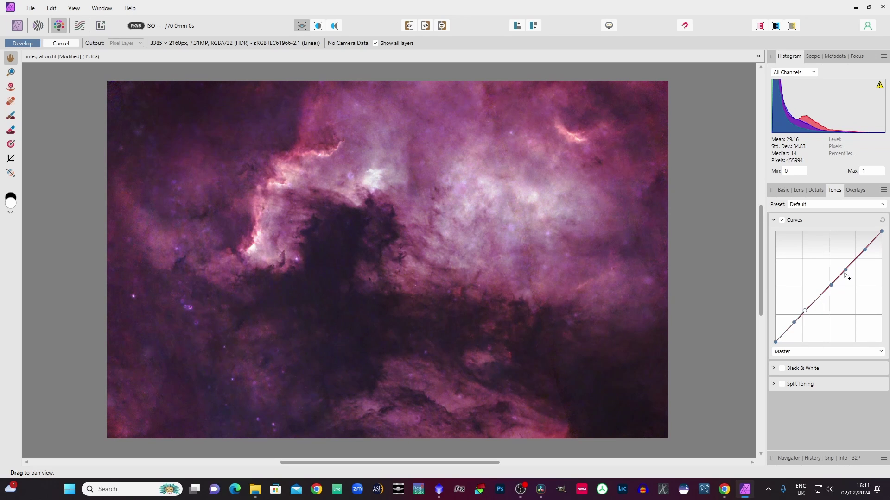
pyautogui.moveTo(846, 272); pyautogui.dragTo(853, 263)
pyautogui.moveTo(832, 287); pyautogui.dragTo(844, 272)
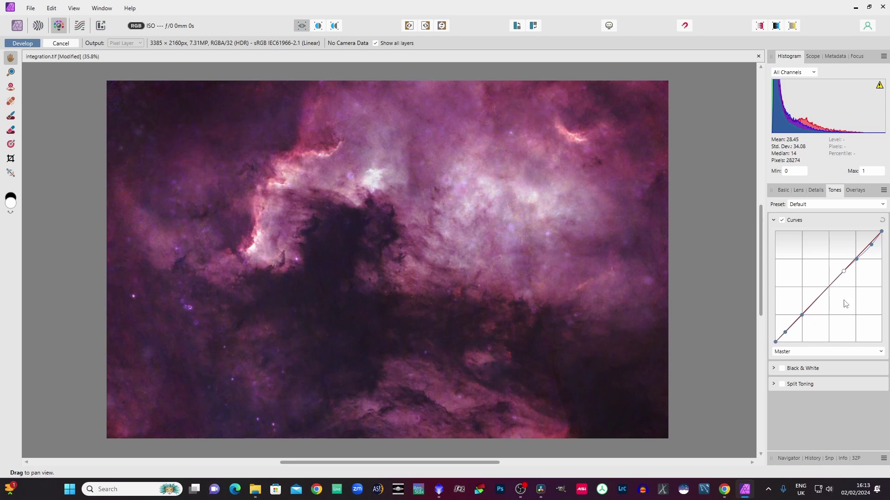